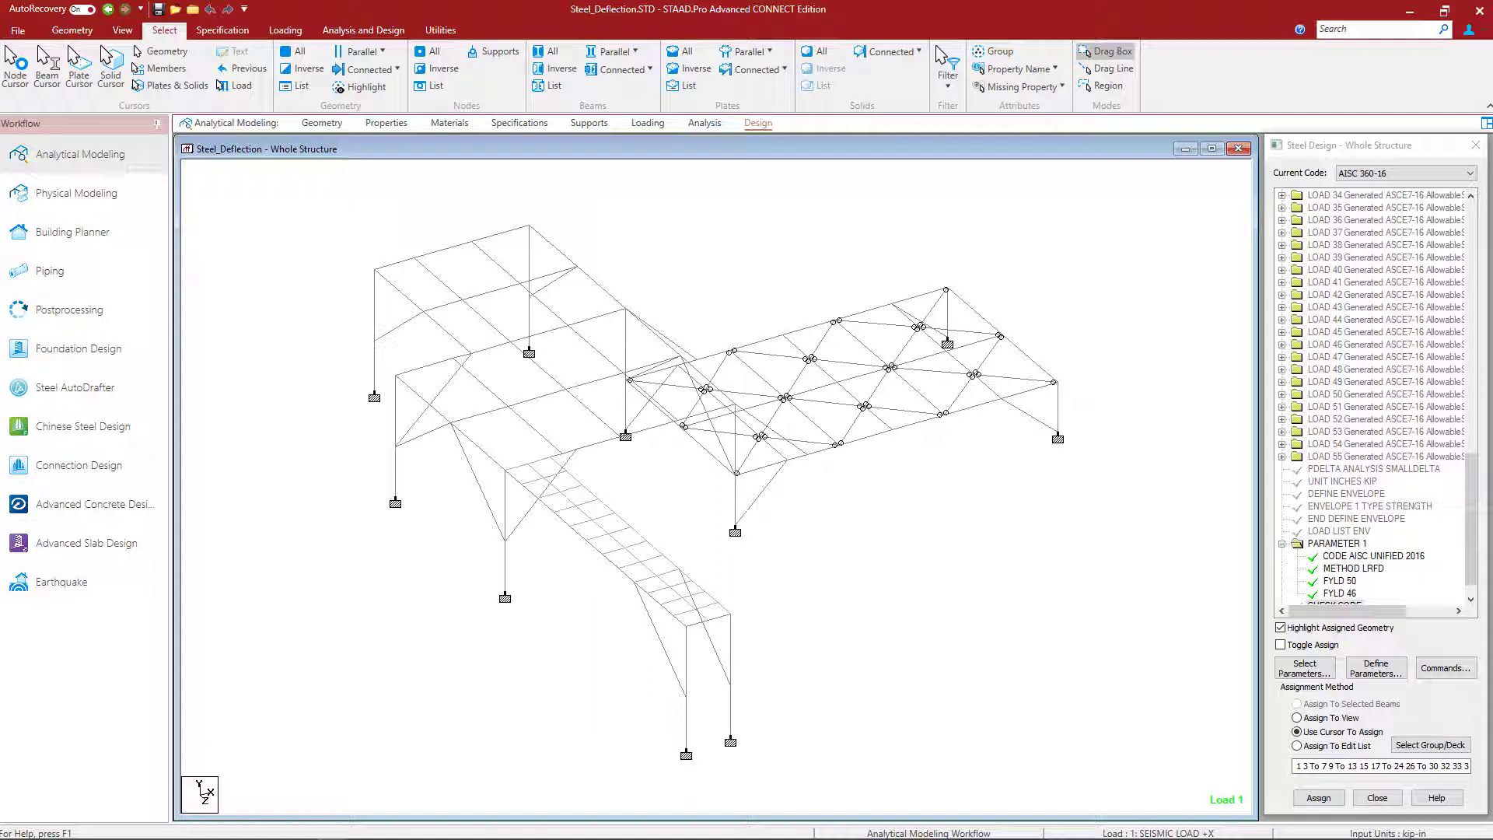
Step: From the Load Envelopes tree entry, open the Add New: Load Envelopes form for envelope 2
{"action": "left_click", "coordinate": [650, 126]}
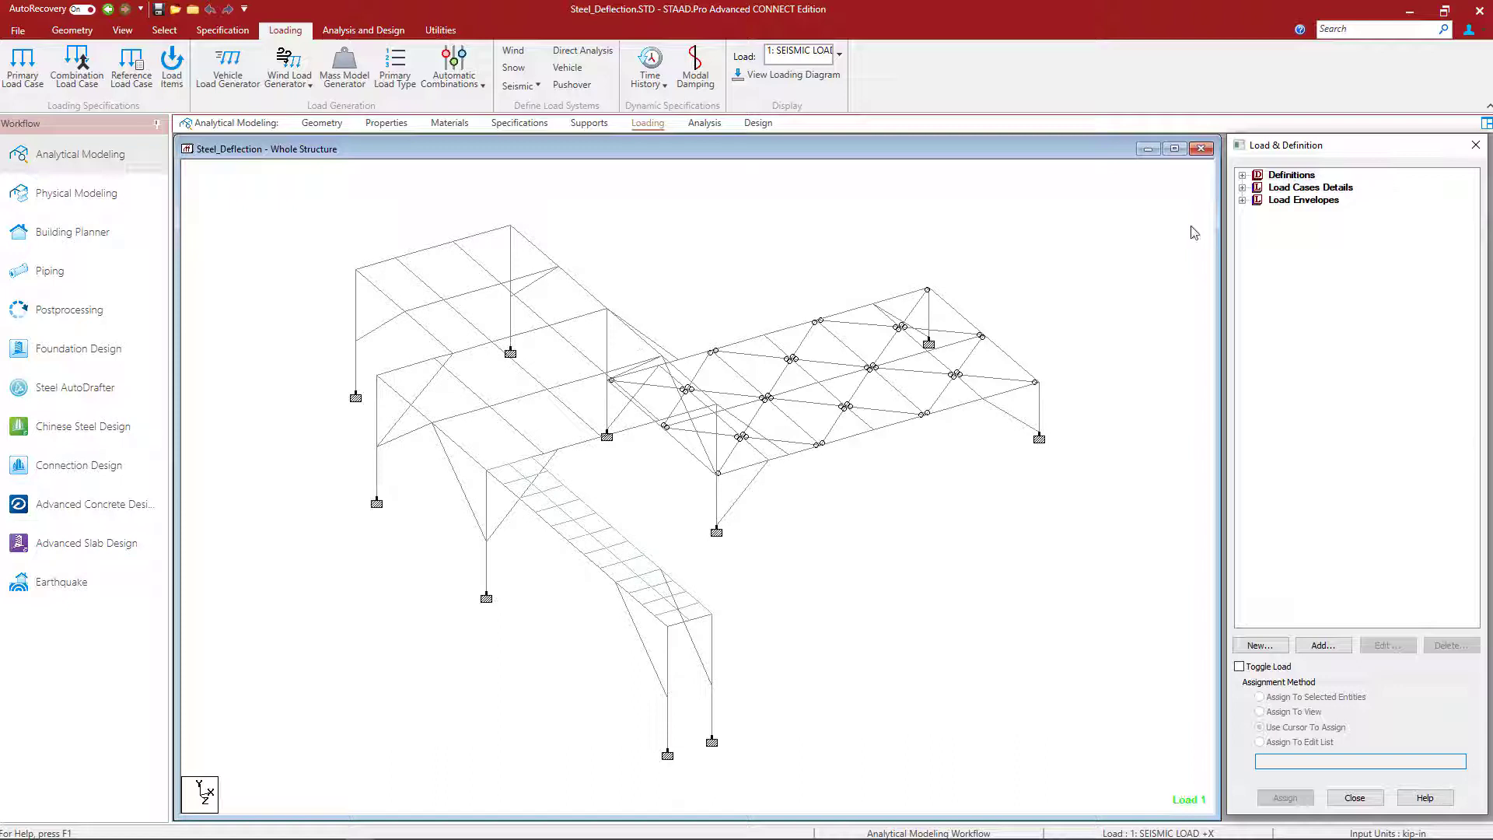
{"action": "left_click", "coordinate": [1240, 208]}
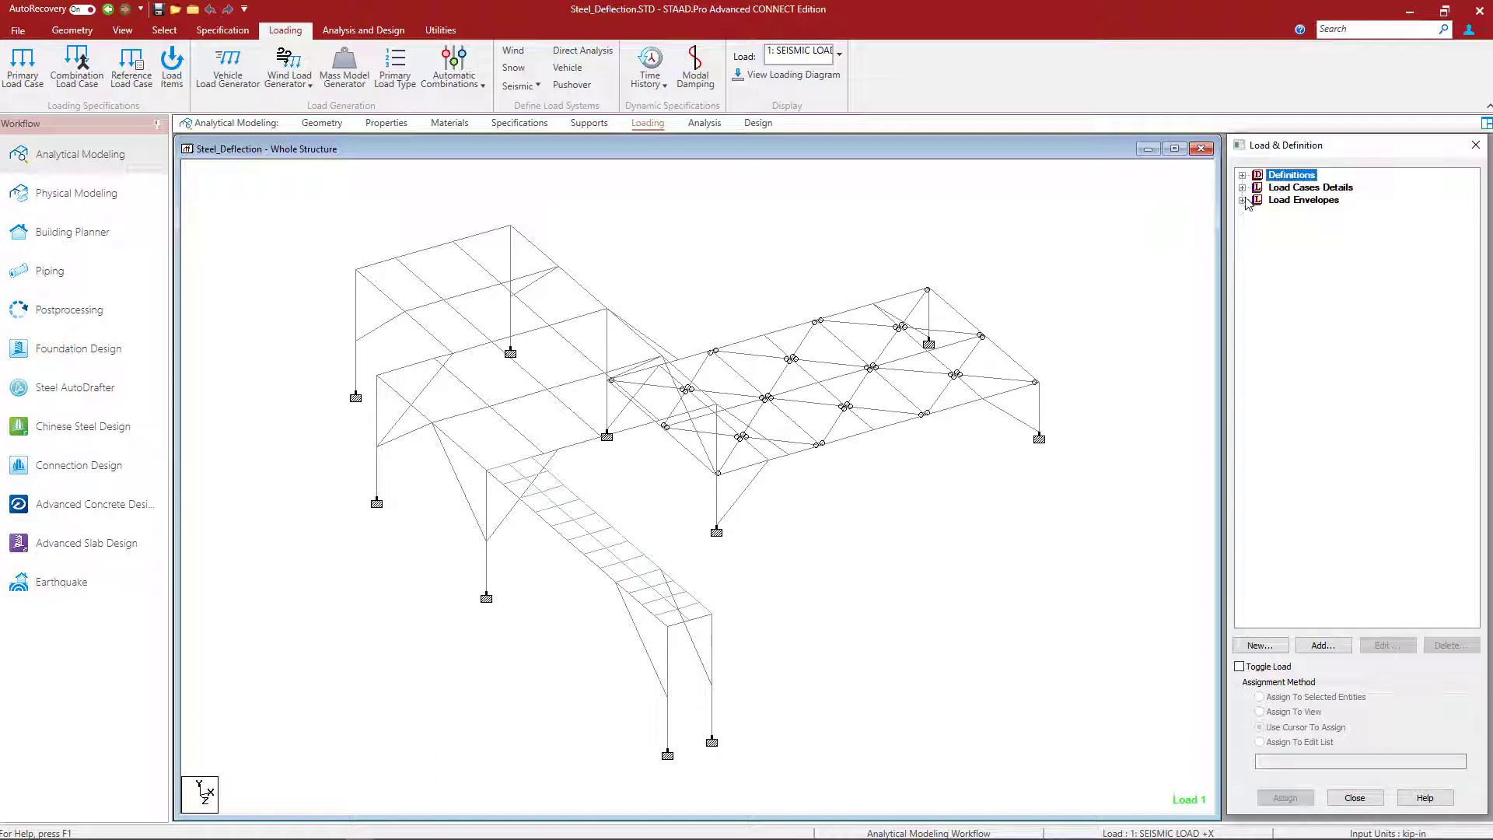
{"action": "left_click", "coordinate": [1243, 200]}
{"action": "left_click", "coordinate": [1307, 199]}
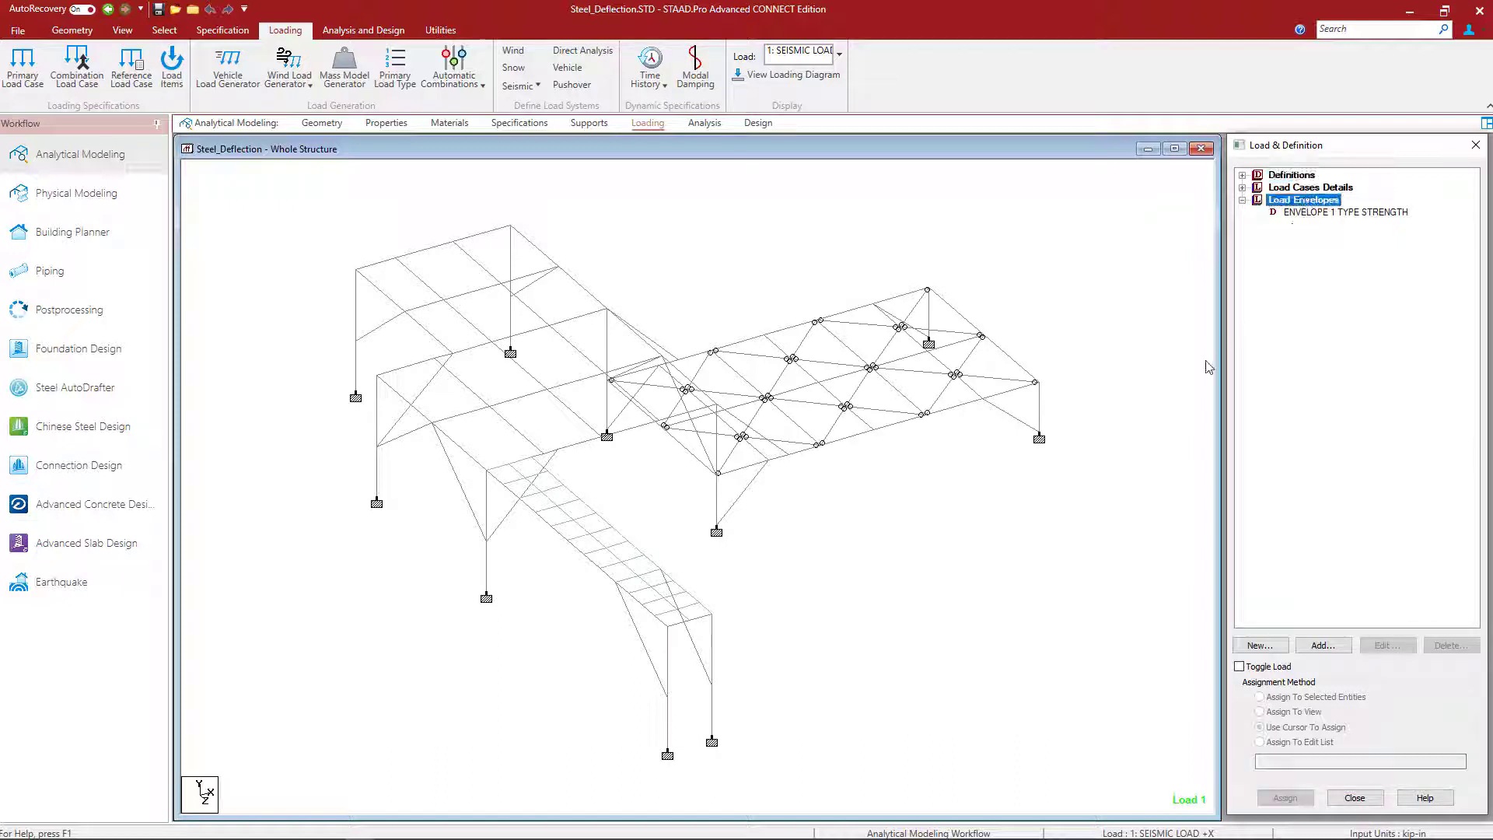
{"action": "left_click", "coordinate": [1308, 645]}
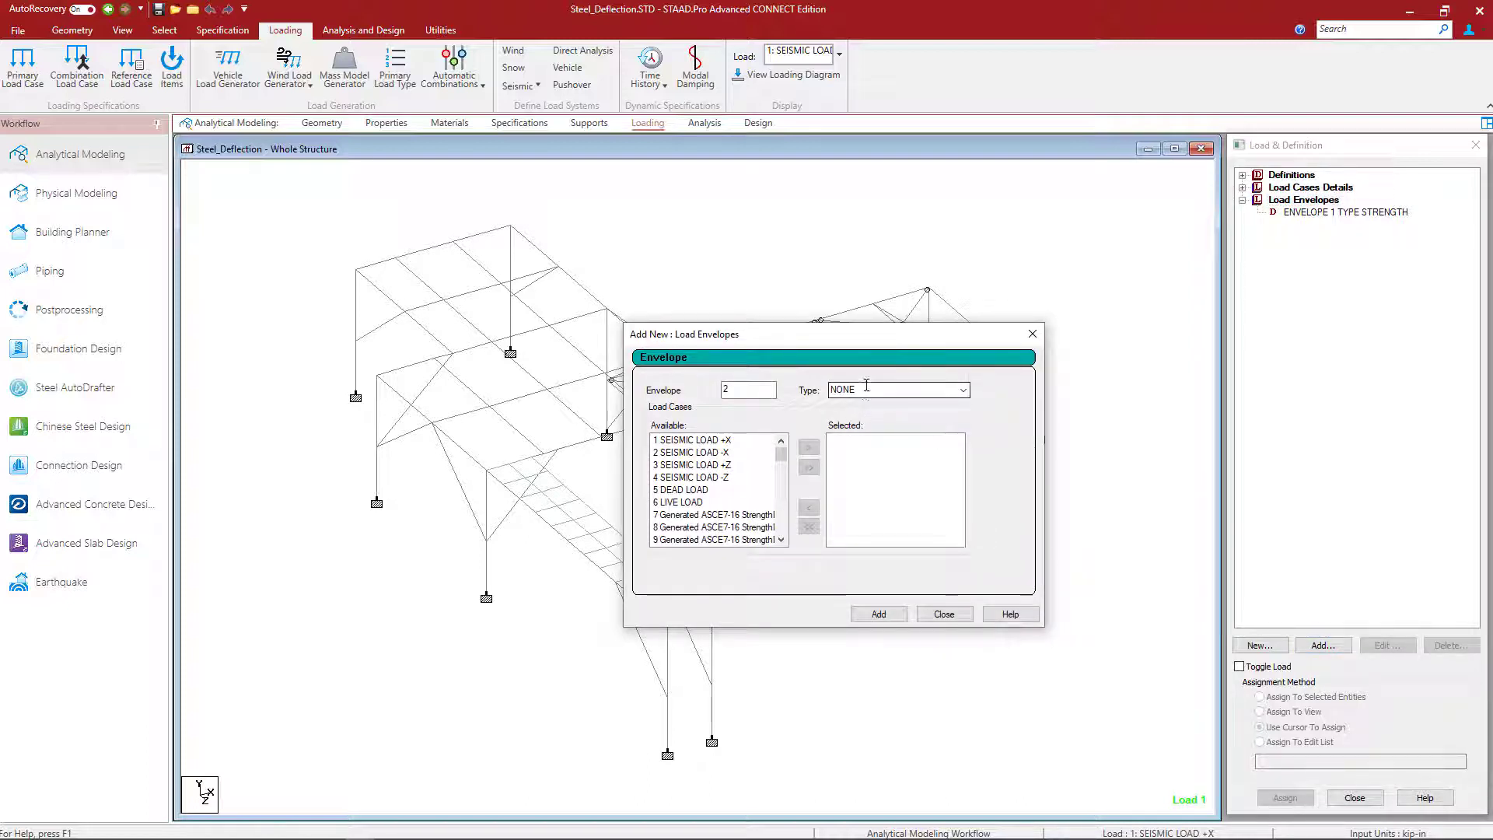
Step: Set envelope 2's type to SERVICEABILITY and move load cases 28 to 55 into it
{"action": "left_click", "coordinate": [963, 390]}
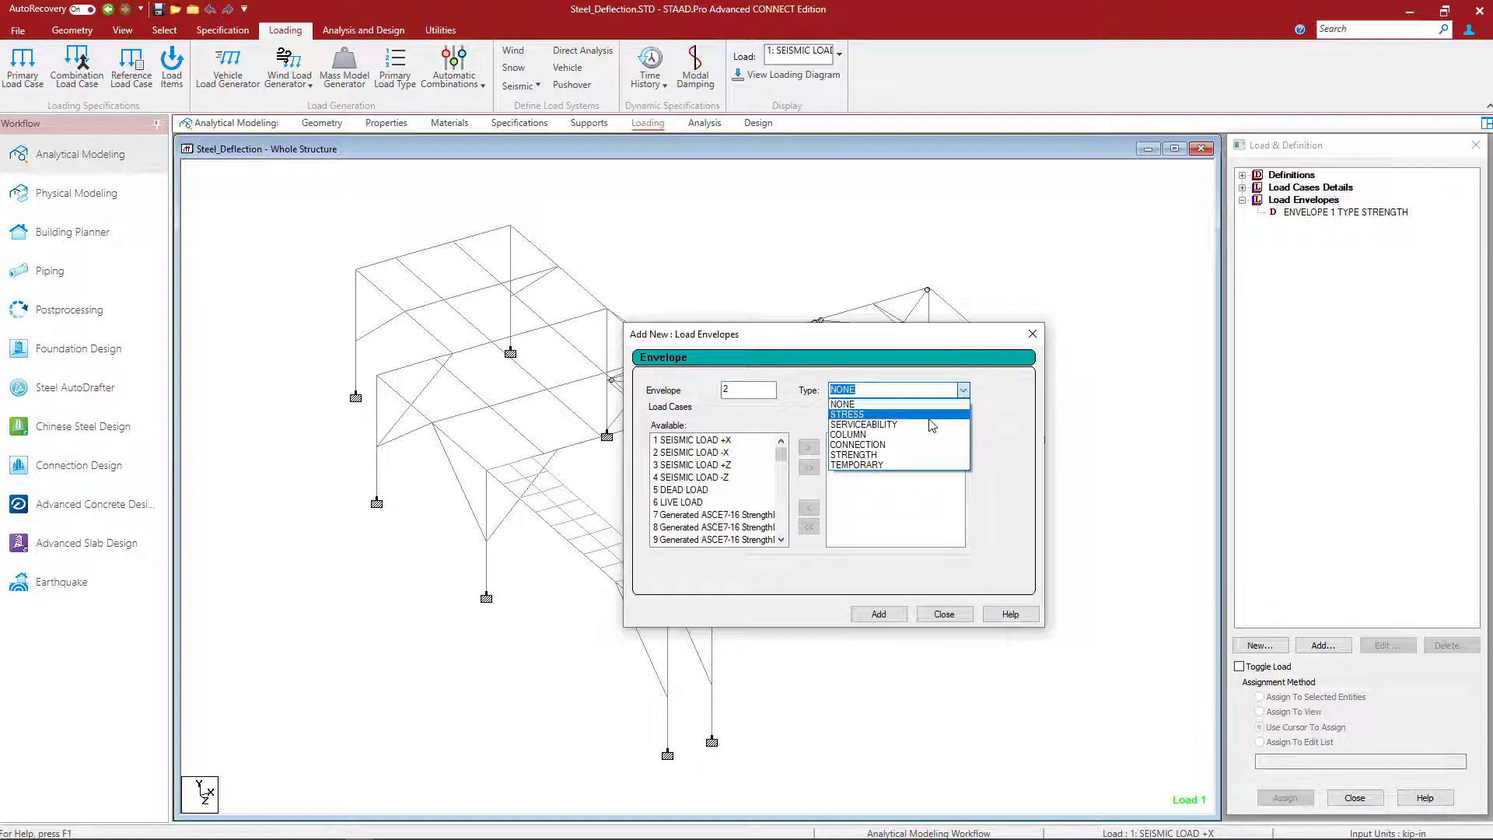
{"action": "left_click", "coordinate": [905, 426]}
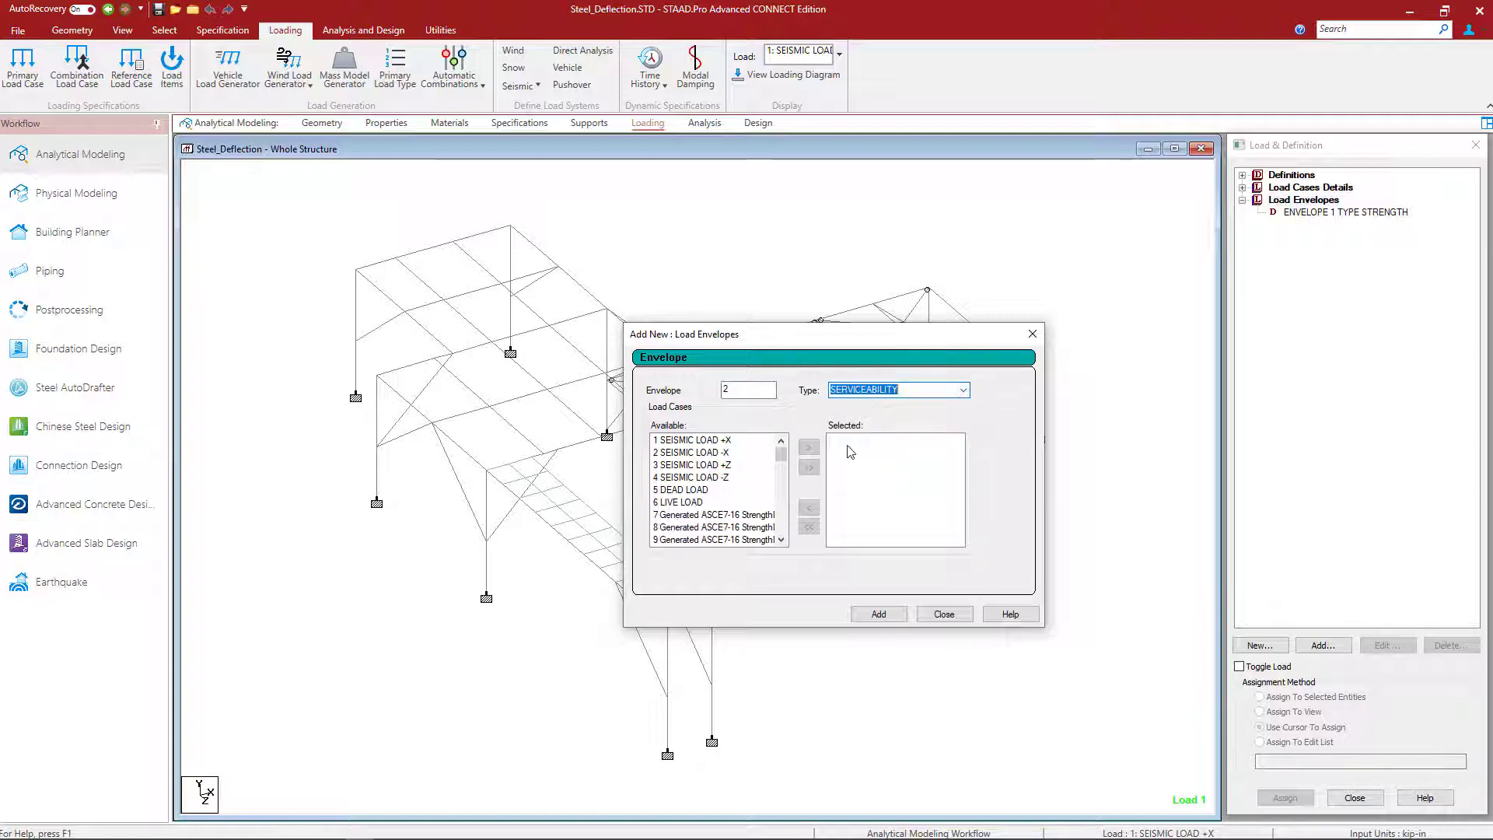
{"action": "left_click_drag", "start_coordinate": [783, 453], "coordinate": [786, 496]}
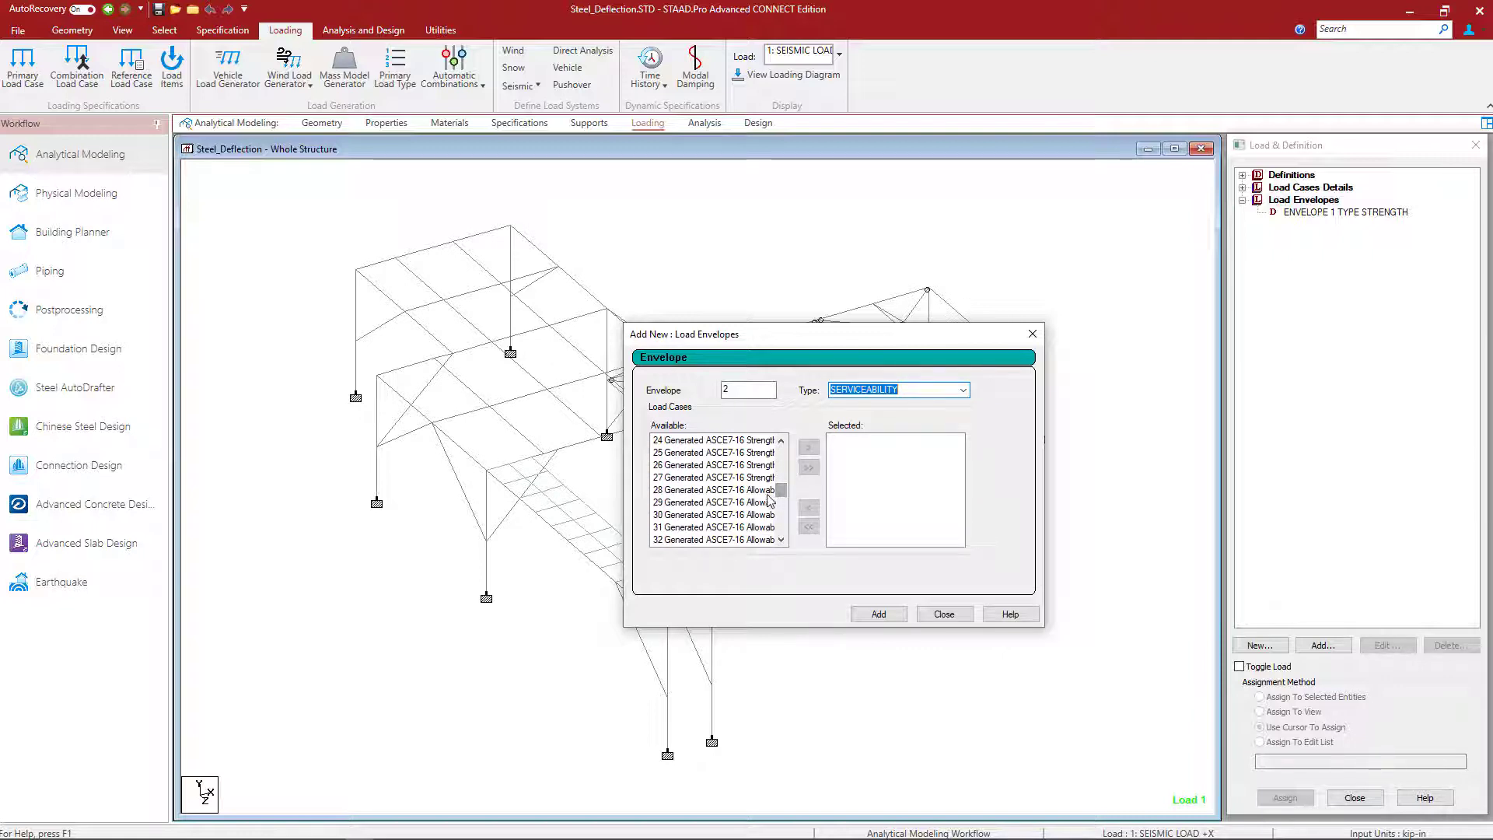
{"action": "left_click", "coordinate": [714, 490]}
{"action": "scroll", "coordinate": [717, 517], "scroll_direction": "down", "scroll_amount": 8}
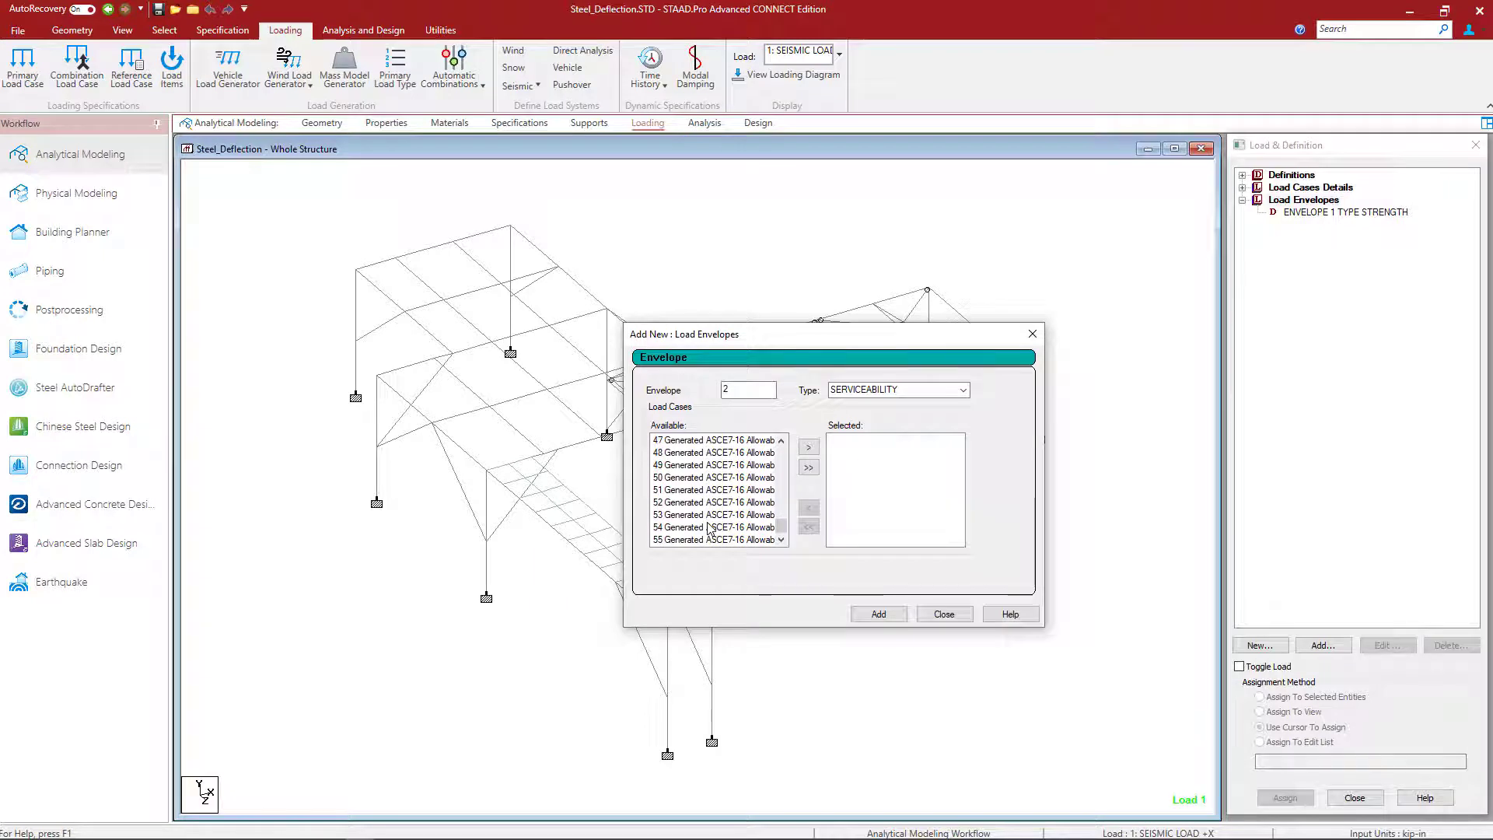
{"action": "left_click", "coordinate": [703, 540], "text": "shift"}
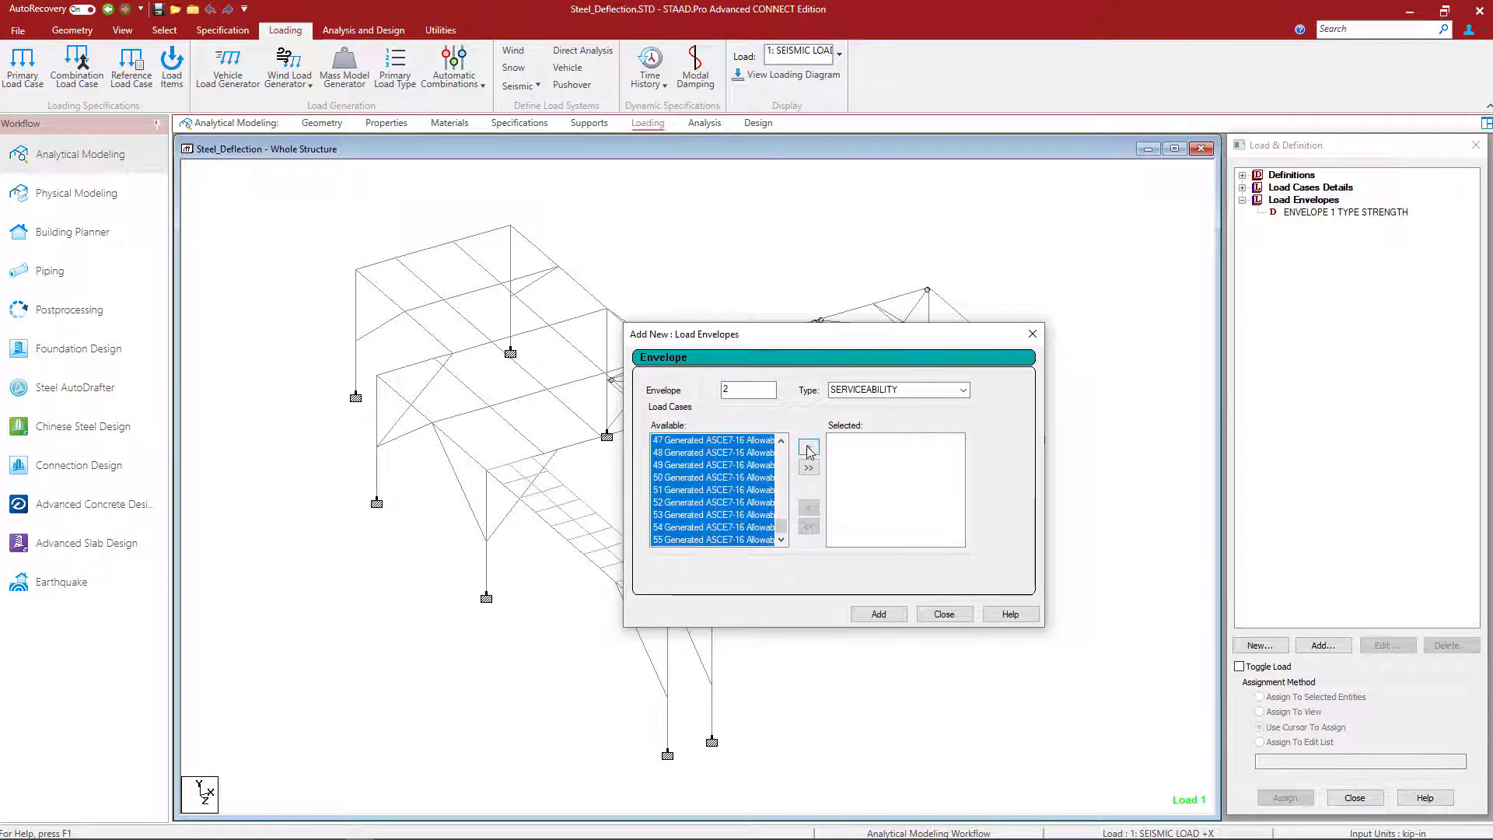
{"action": "left_click", "coordinate": [809, 447]}
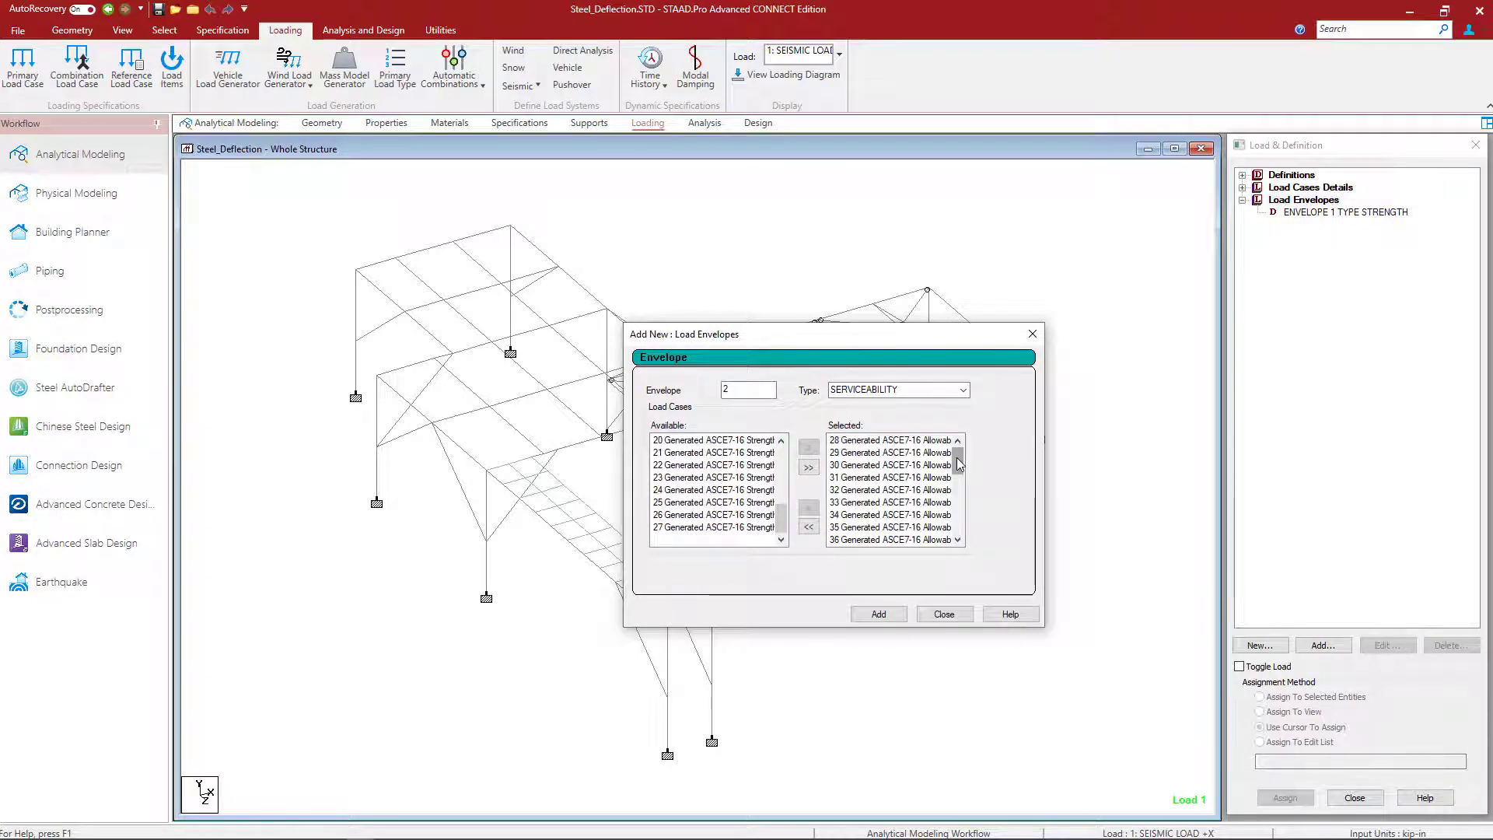
Step: Add envelope 2 to the Load Envelopes list and close the form
{"action": "mouse_move", "coordinate": [957, 458]}
{"action": "left_mouse_down"}
{"action": "mouse_move", "coordinate": [958, 525]}
{"action": "mouse_move", "coordinate": [956, 457]}
{"action": "left_mouse_up"}
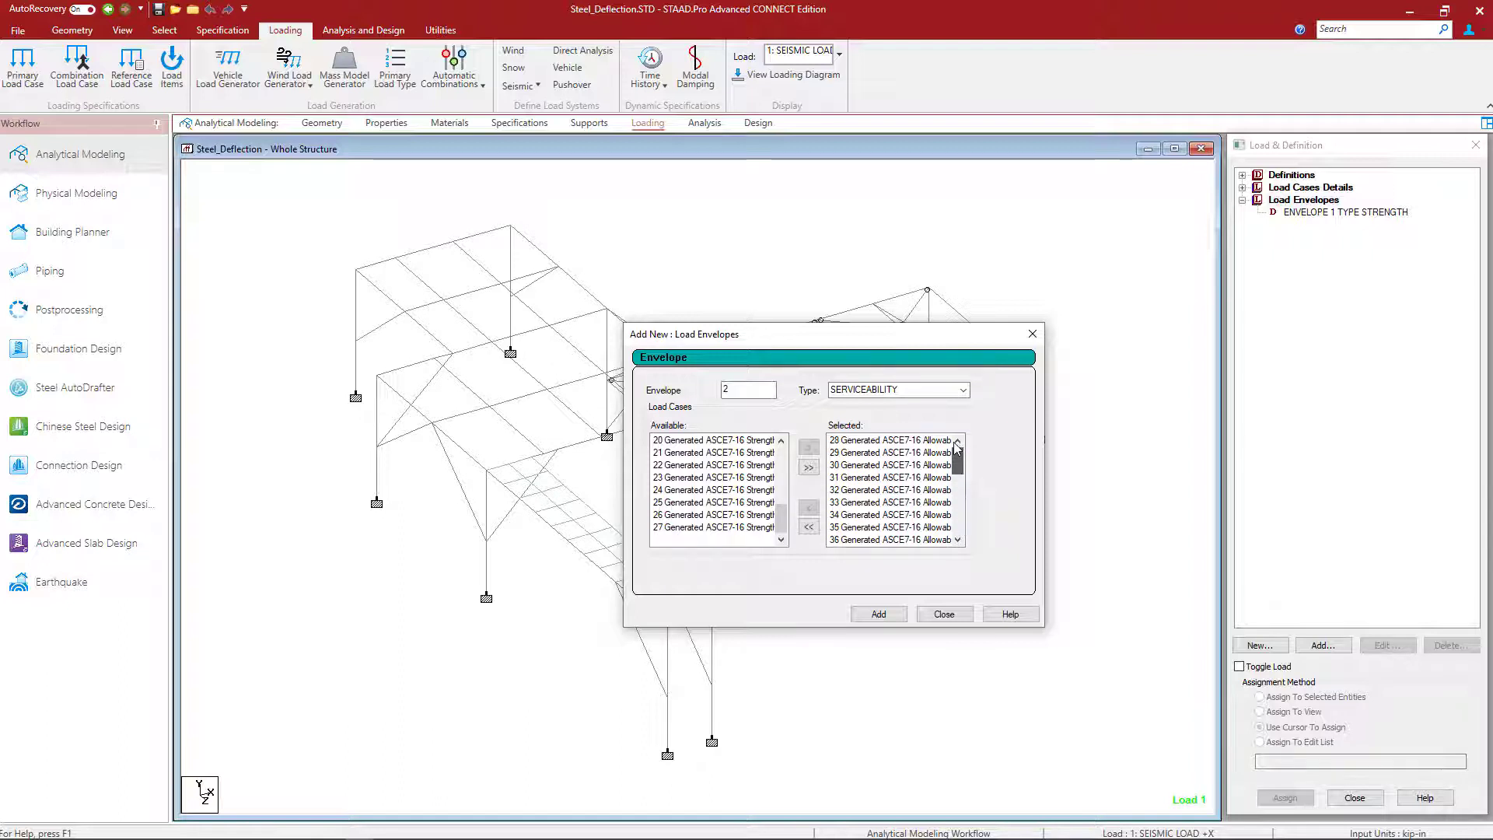
{"action": "left_click", "coordinate": [893, 615]}
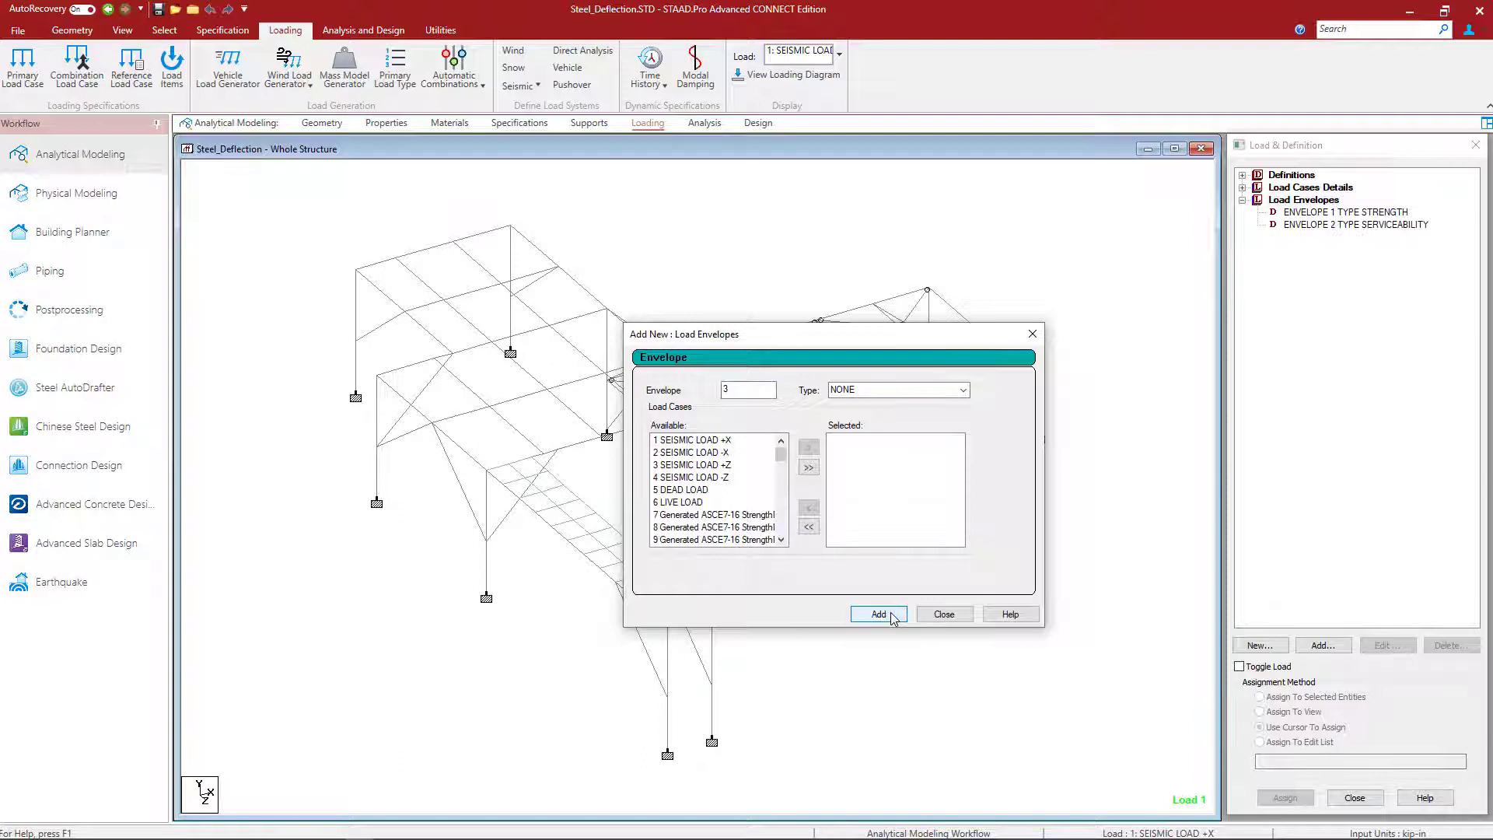
{"action": "left_click", "coordinate": [943, 614]}
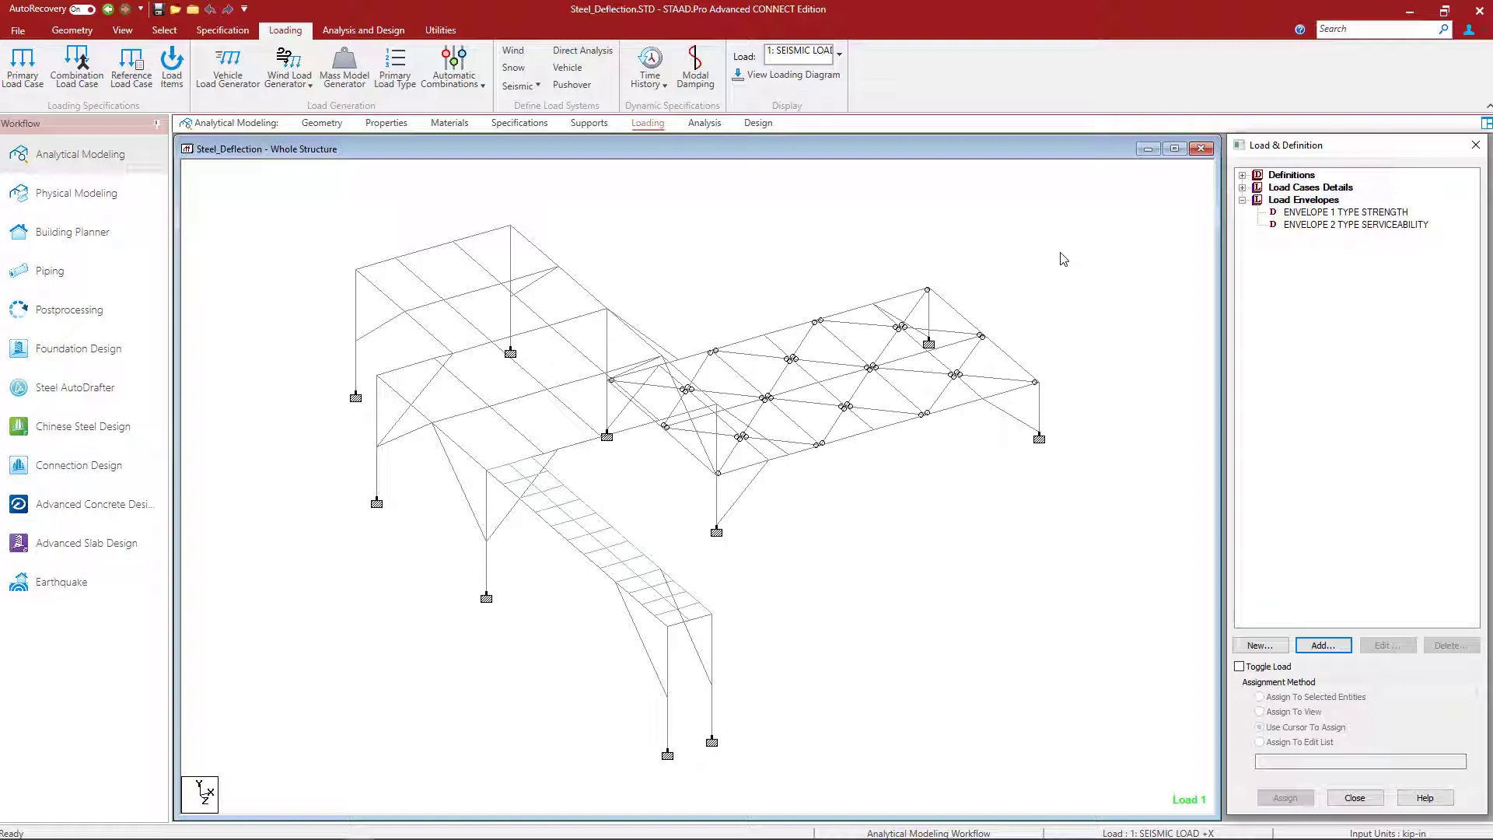
Step: Set the analysis load list to 2: ENVELOPE instead of individual load cases
{"action": "left_click", "coordinate": [374, 29]}
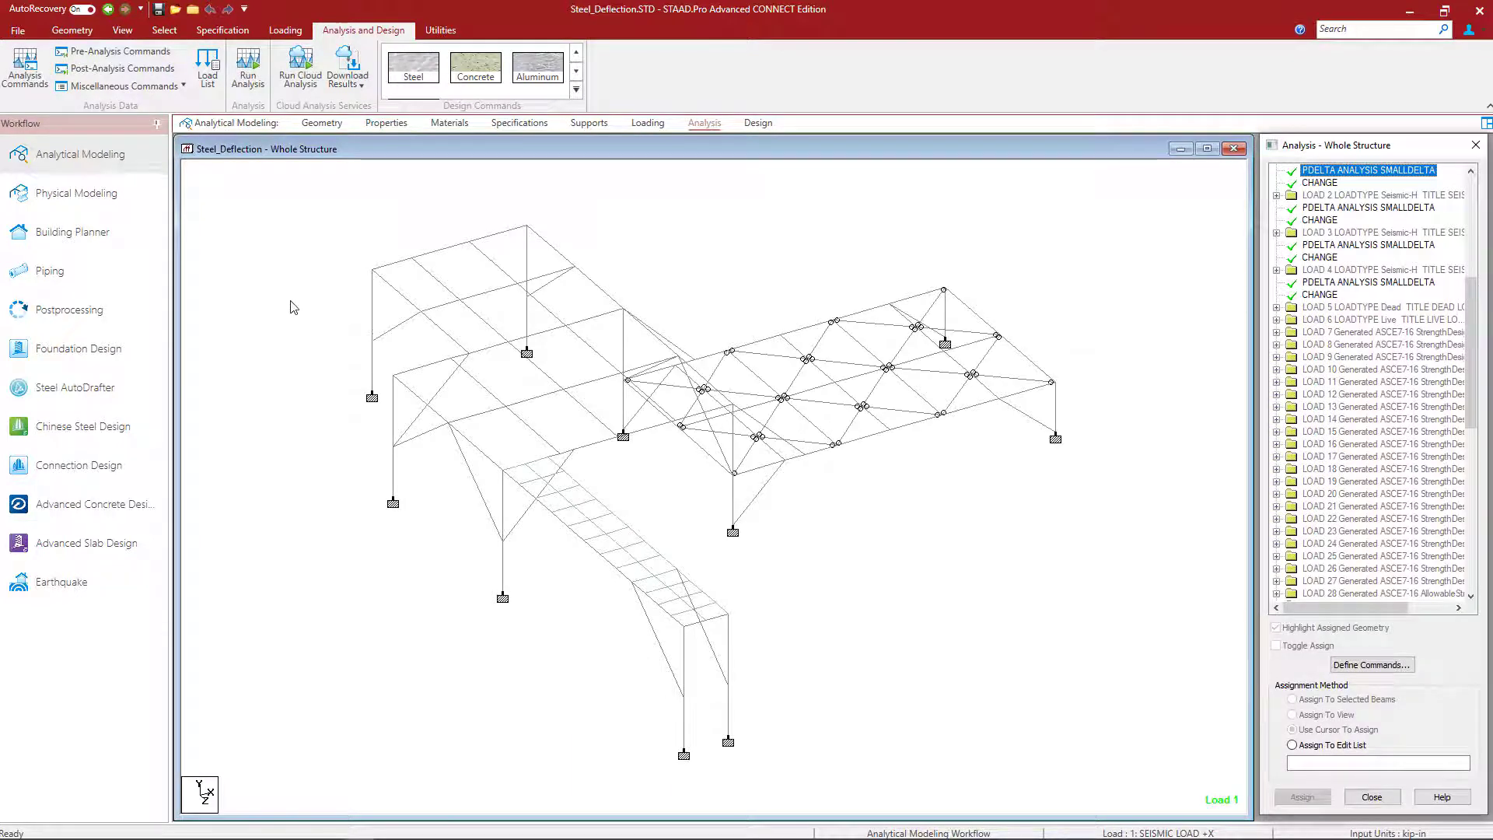
{"action": "left_click", "coordinate": [208, 82]}
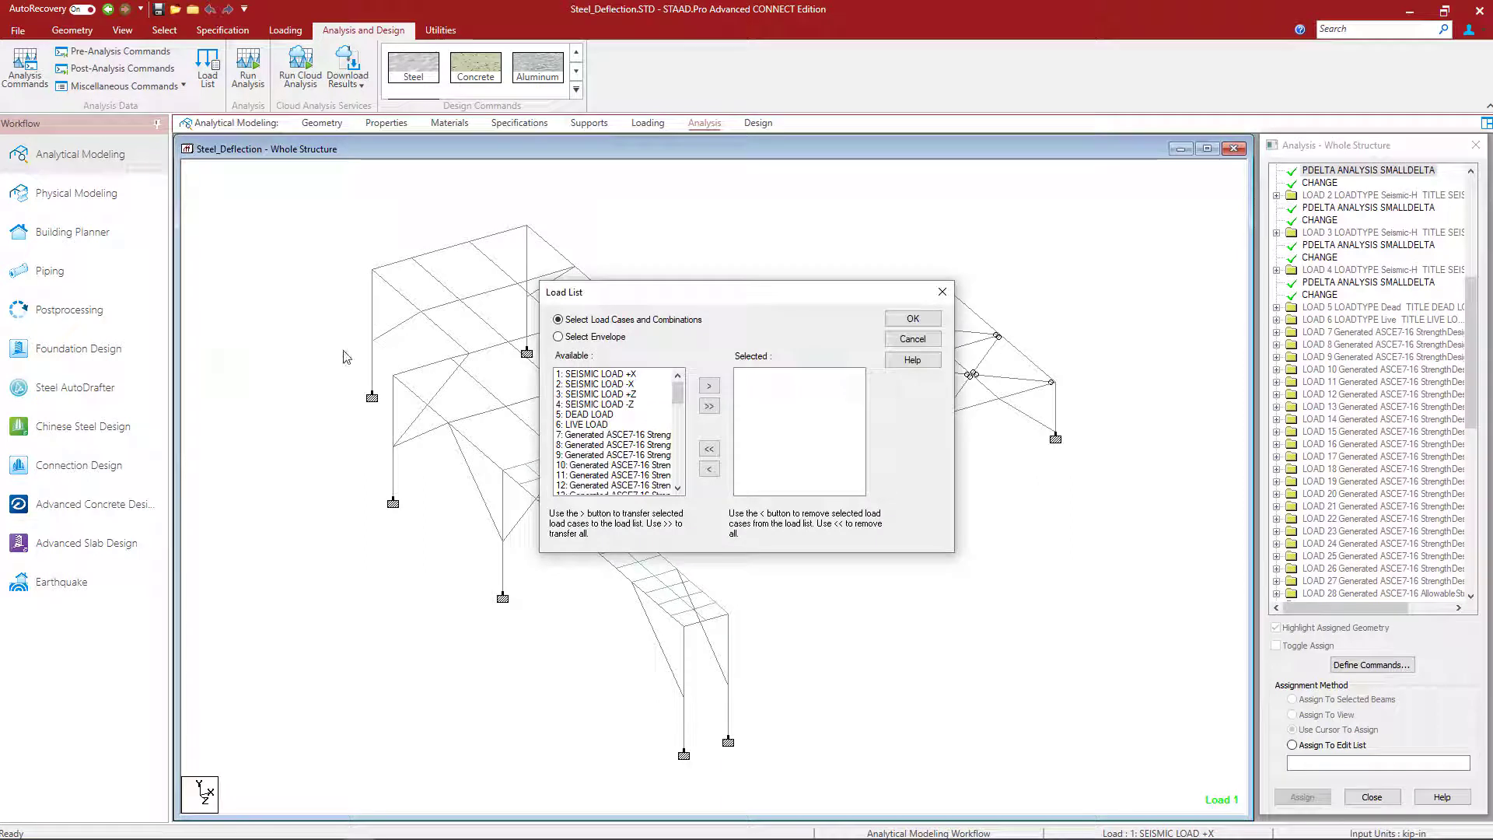
{"action": "left_click", "coordinate": [570, 337]}
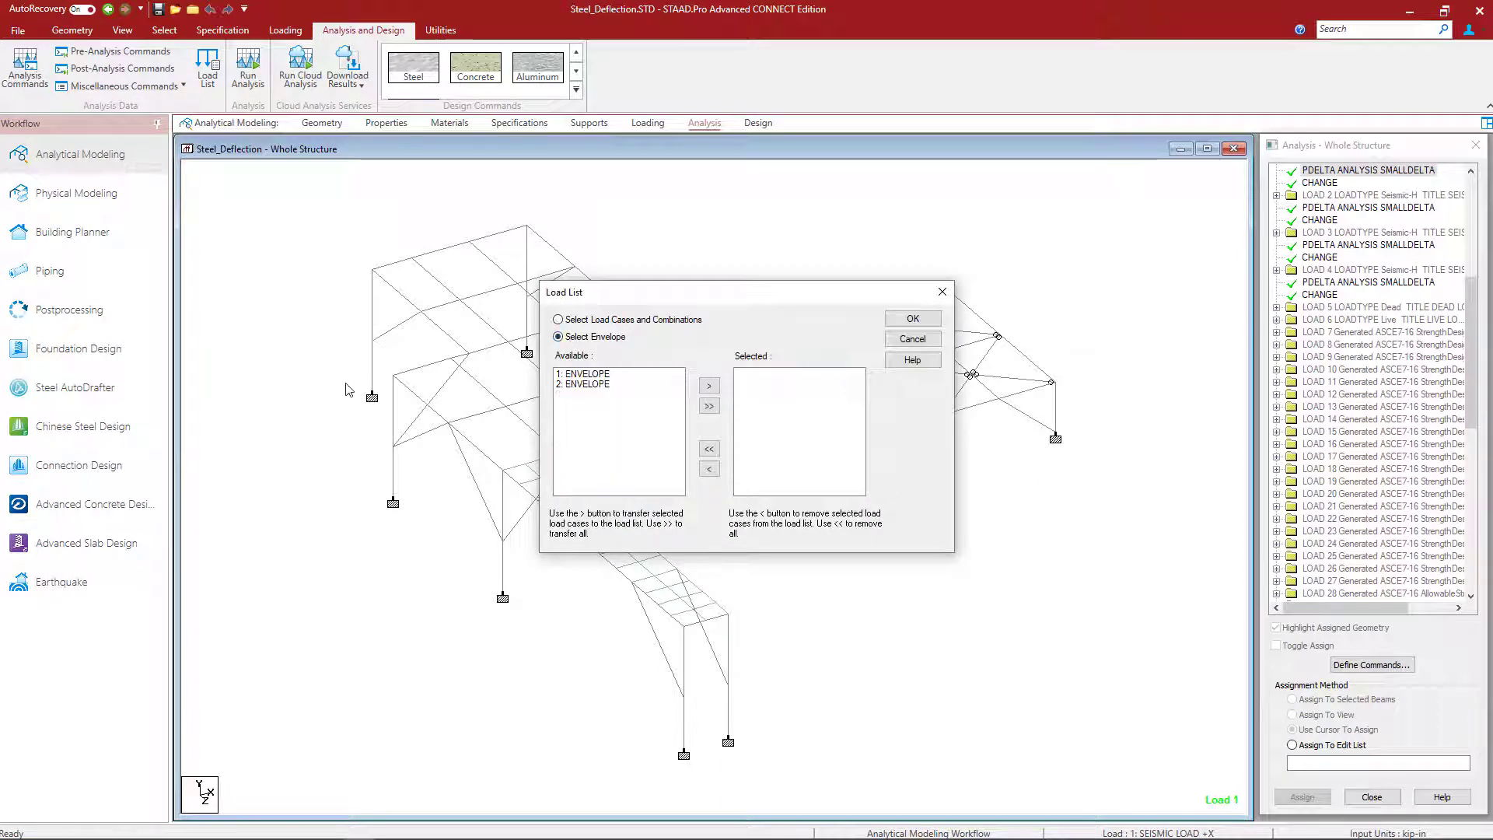
{"action": "left_click", "coordinate": [572, 385]}
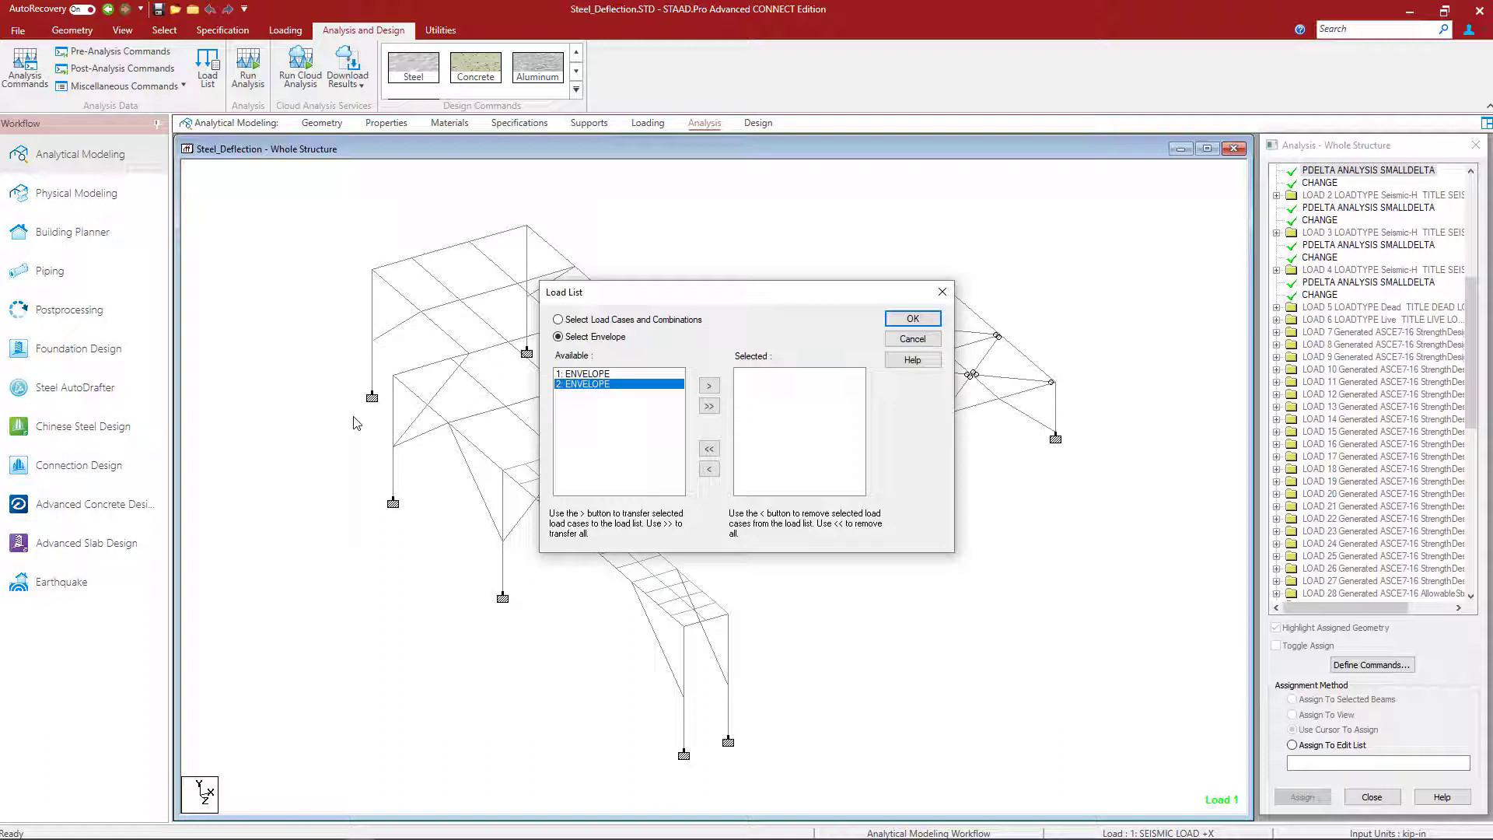
{"action": "left_click", "coordinate": [707, 386]}
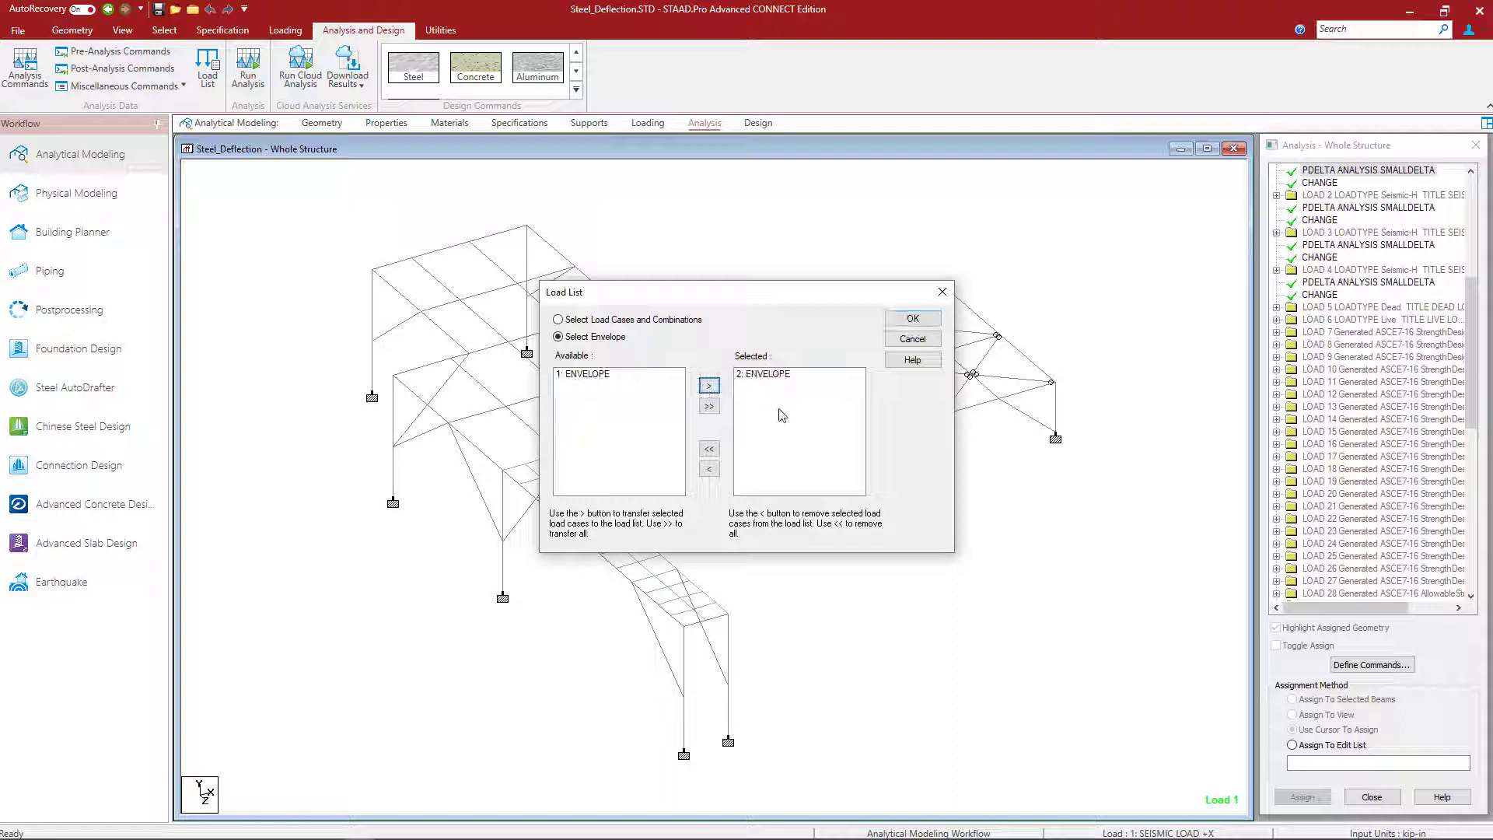
{"action": "left_click", "coordinate": [909, 319]}
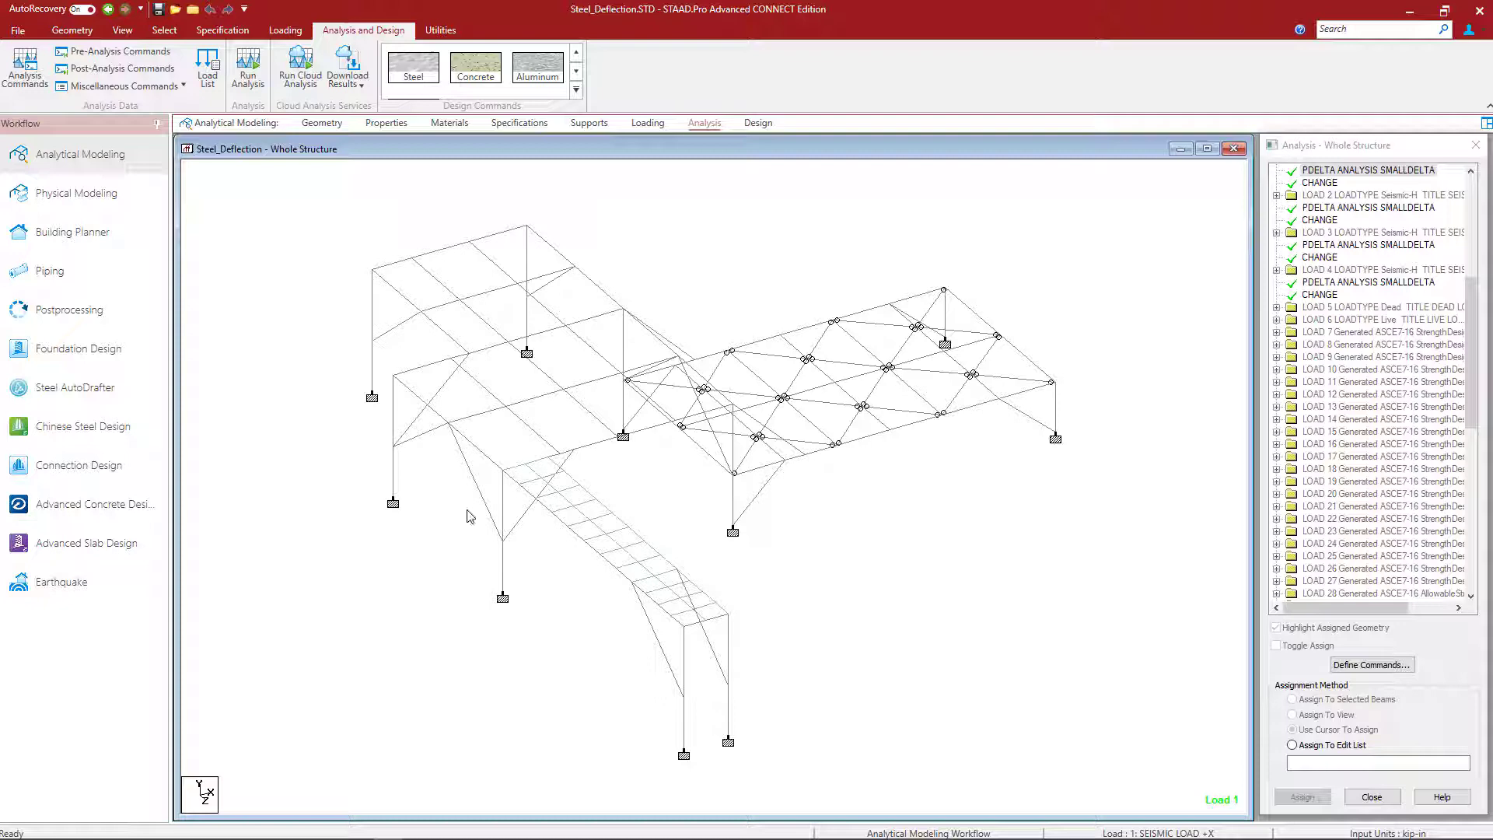
Step: Show the Steel Design – Whole Structure command list in the Design workflow
{"action": "left_click", "coordinate": [758, 123]}
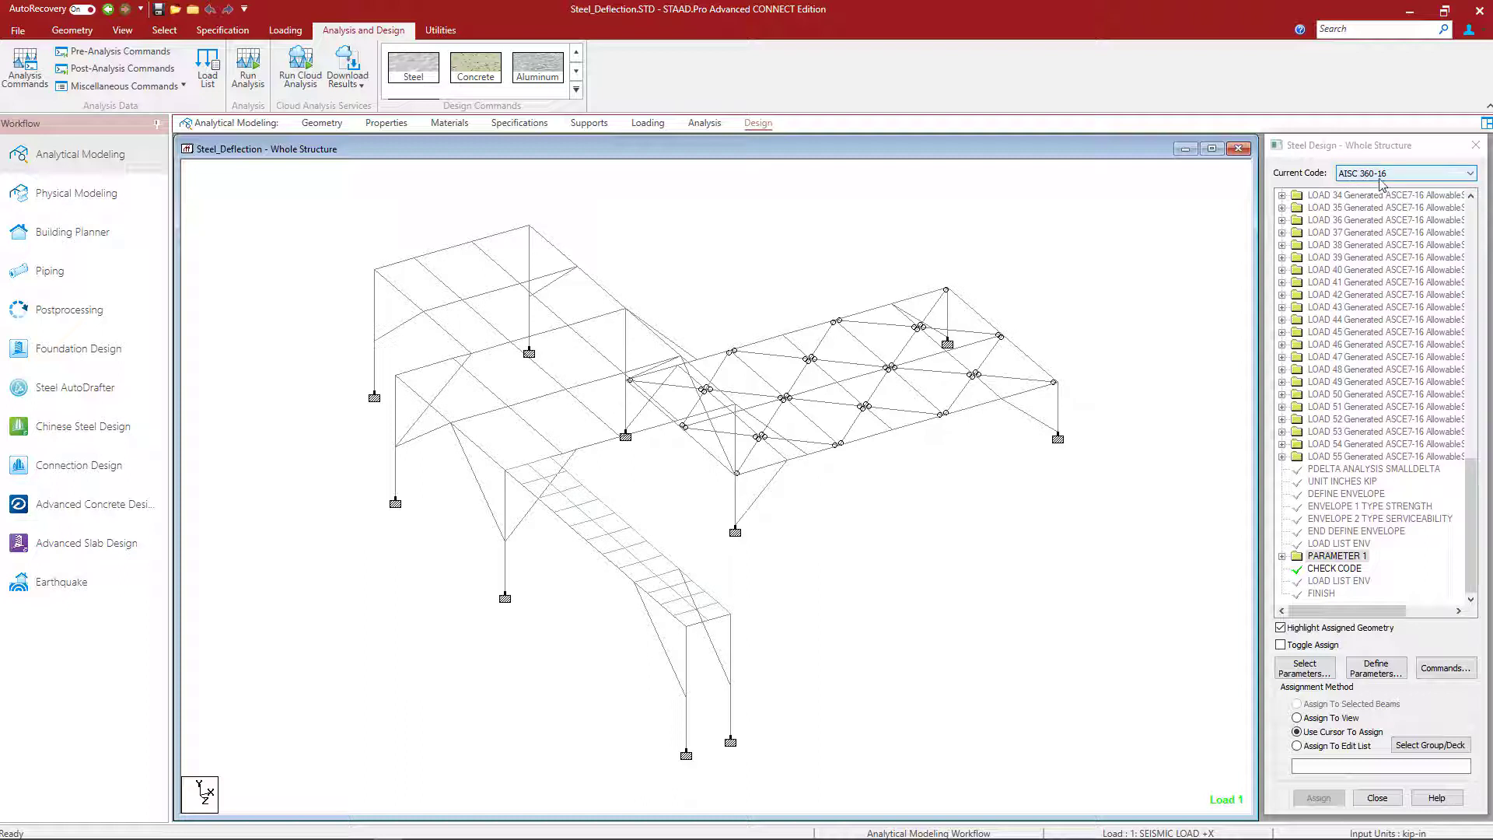
Step: In Design Parameters, enter 240 for DFF, add it as PARAMETER 2, and close the dialog
{"action": "left_click", "coordinate": [1367, 670]}
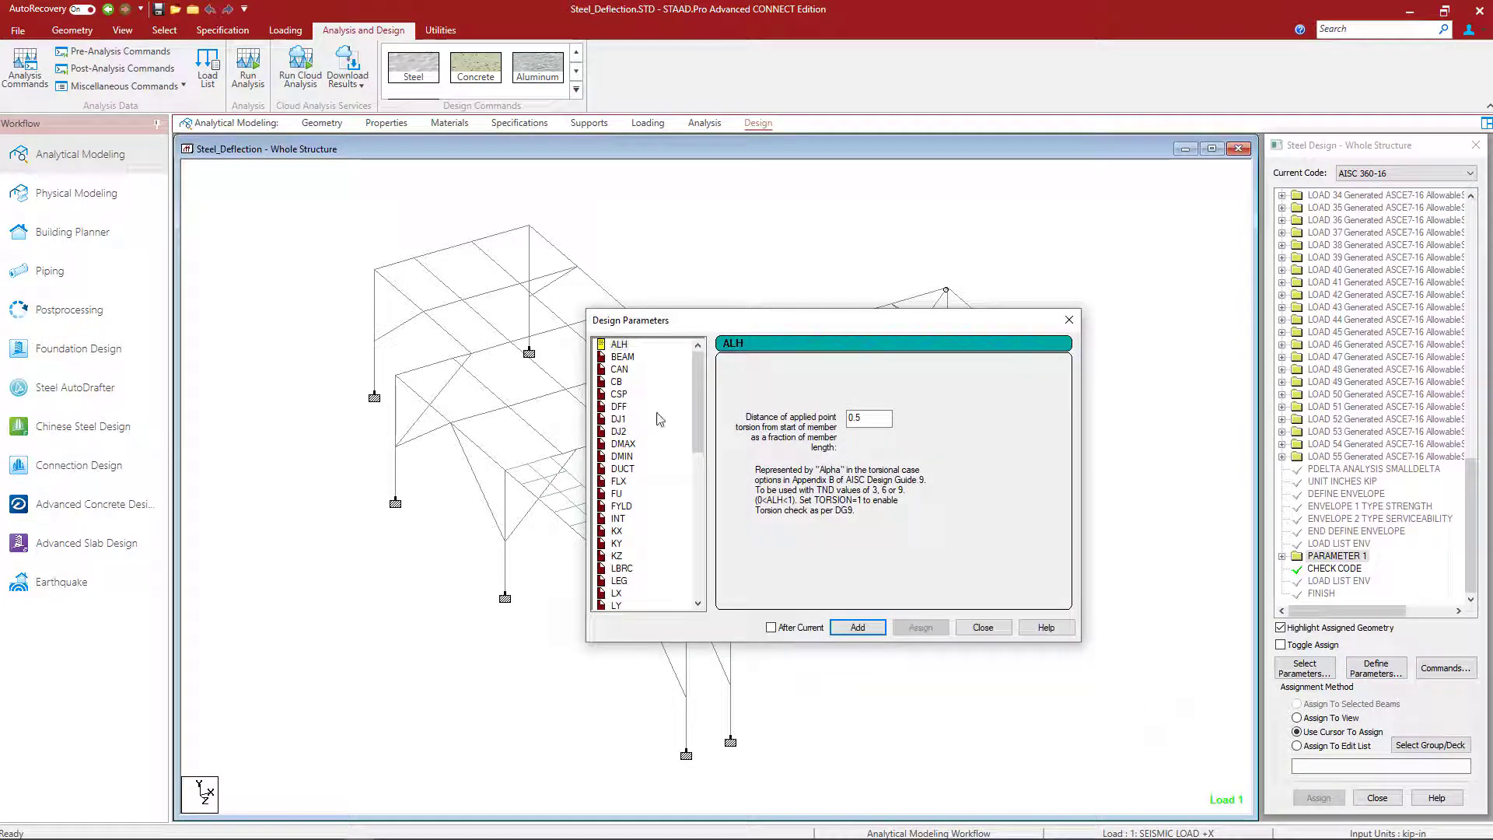
{"action": "left_click", "coordinate": [626, 407]}
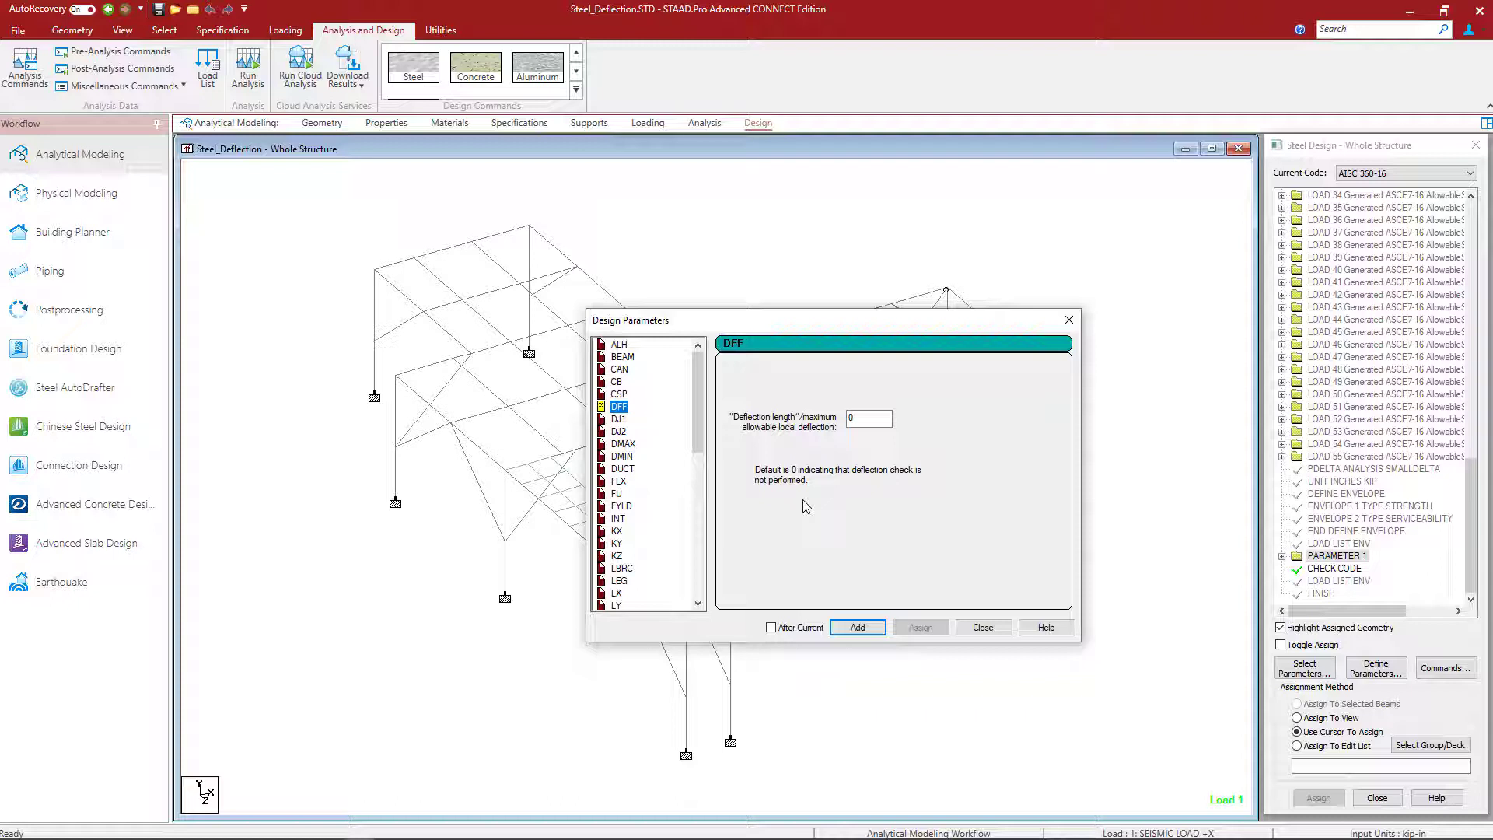
{"action": "double_click", "coordinate": [856, 418]}
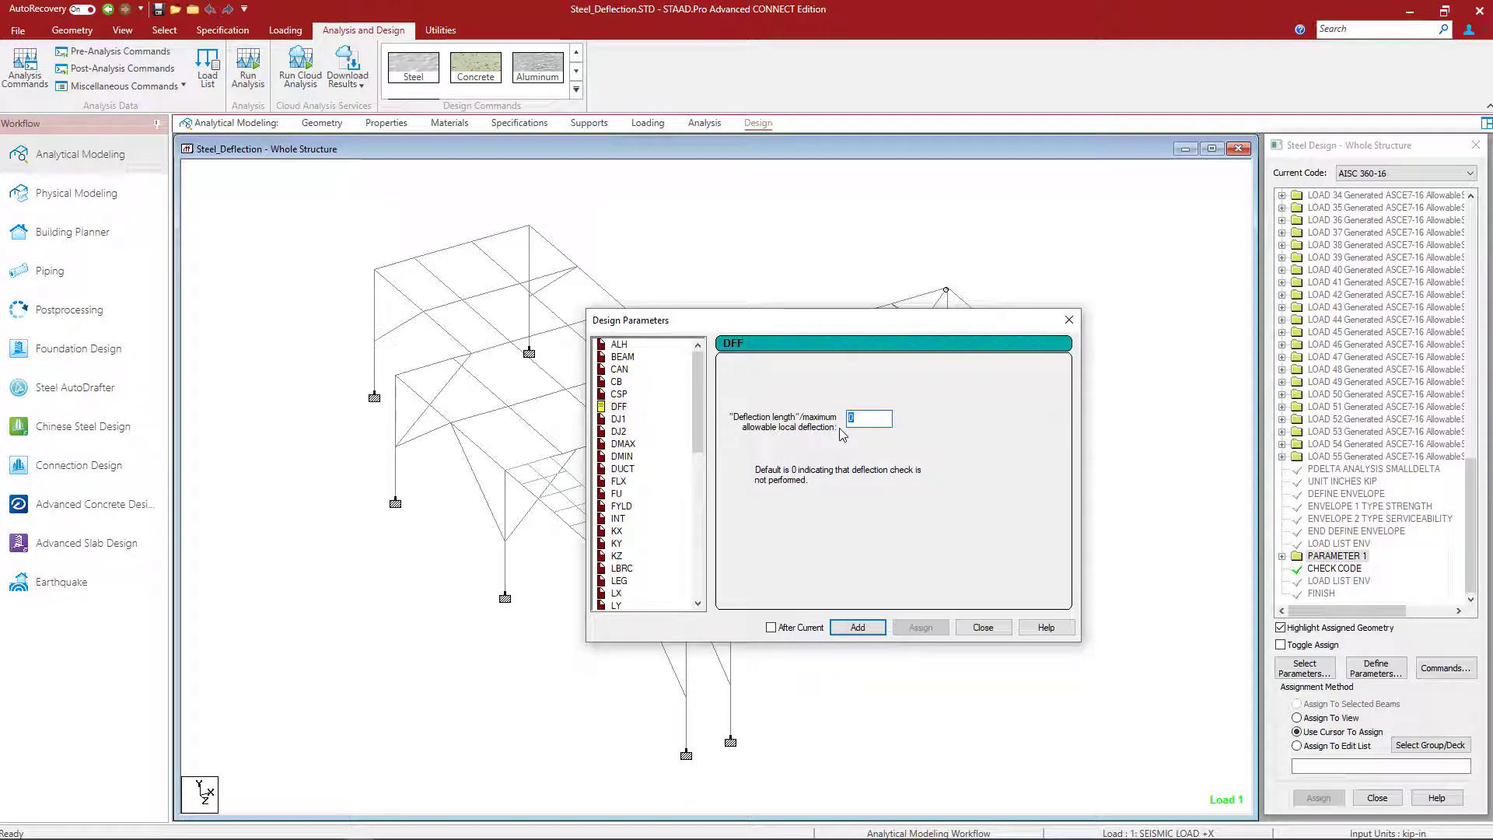
{"action": "type", "text": "240"}
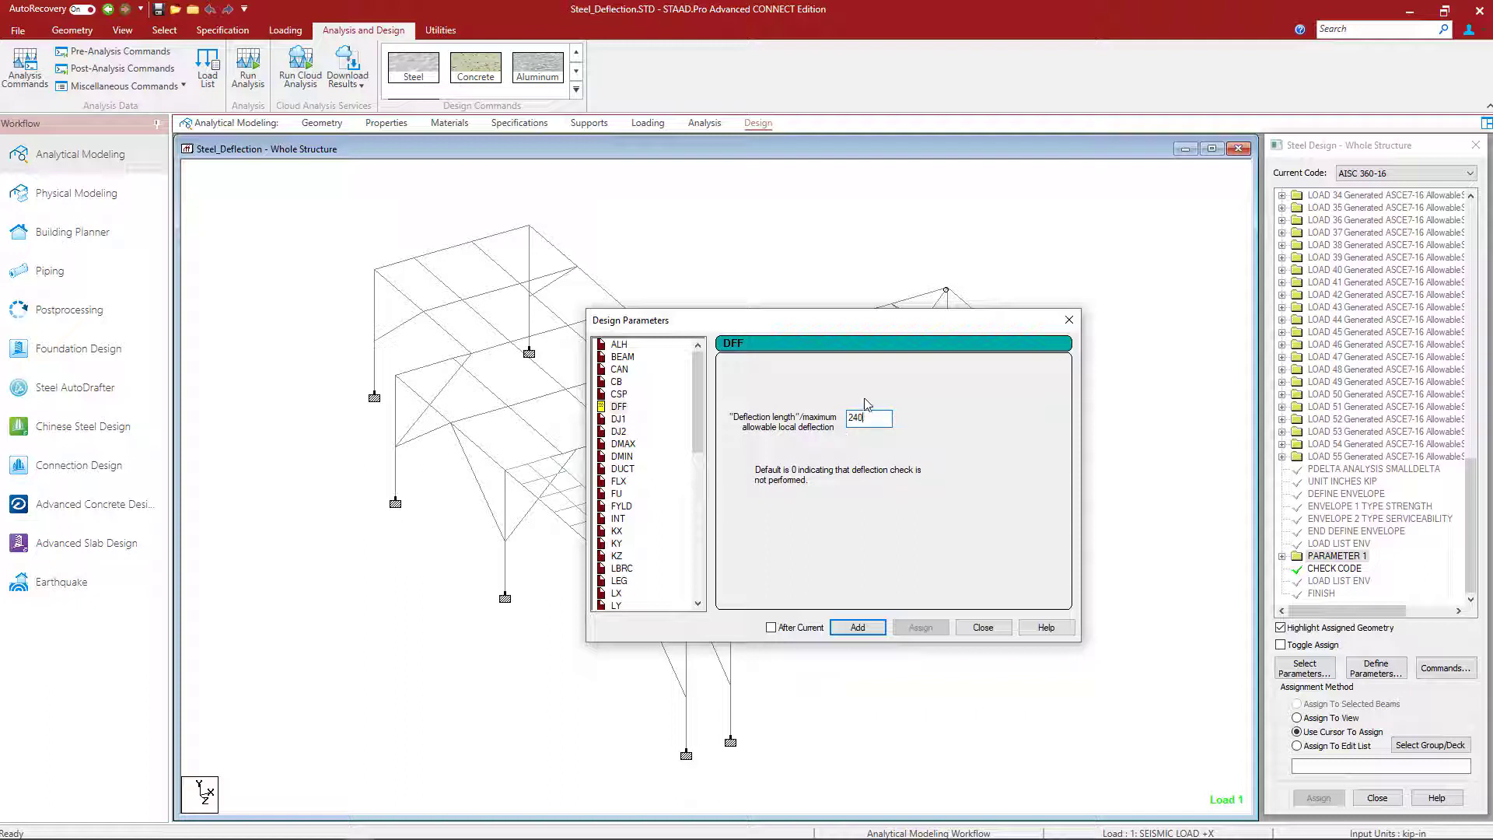
{"action": "left_click", "coordinate": [856, 628]}
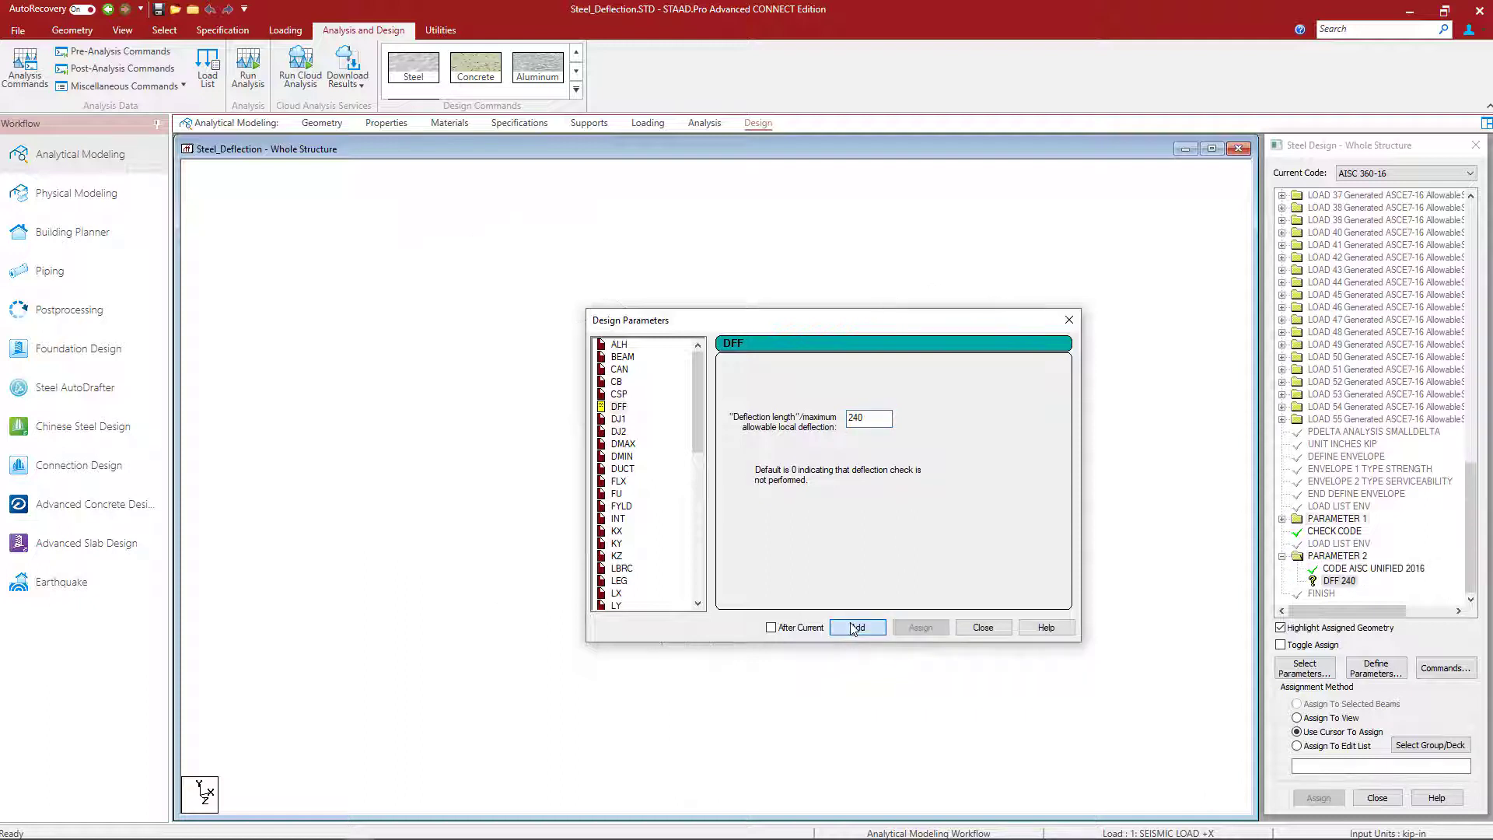
{"action": "left_click", "coordinate": [982, 628]}
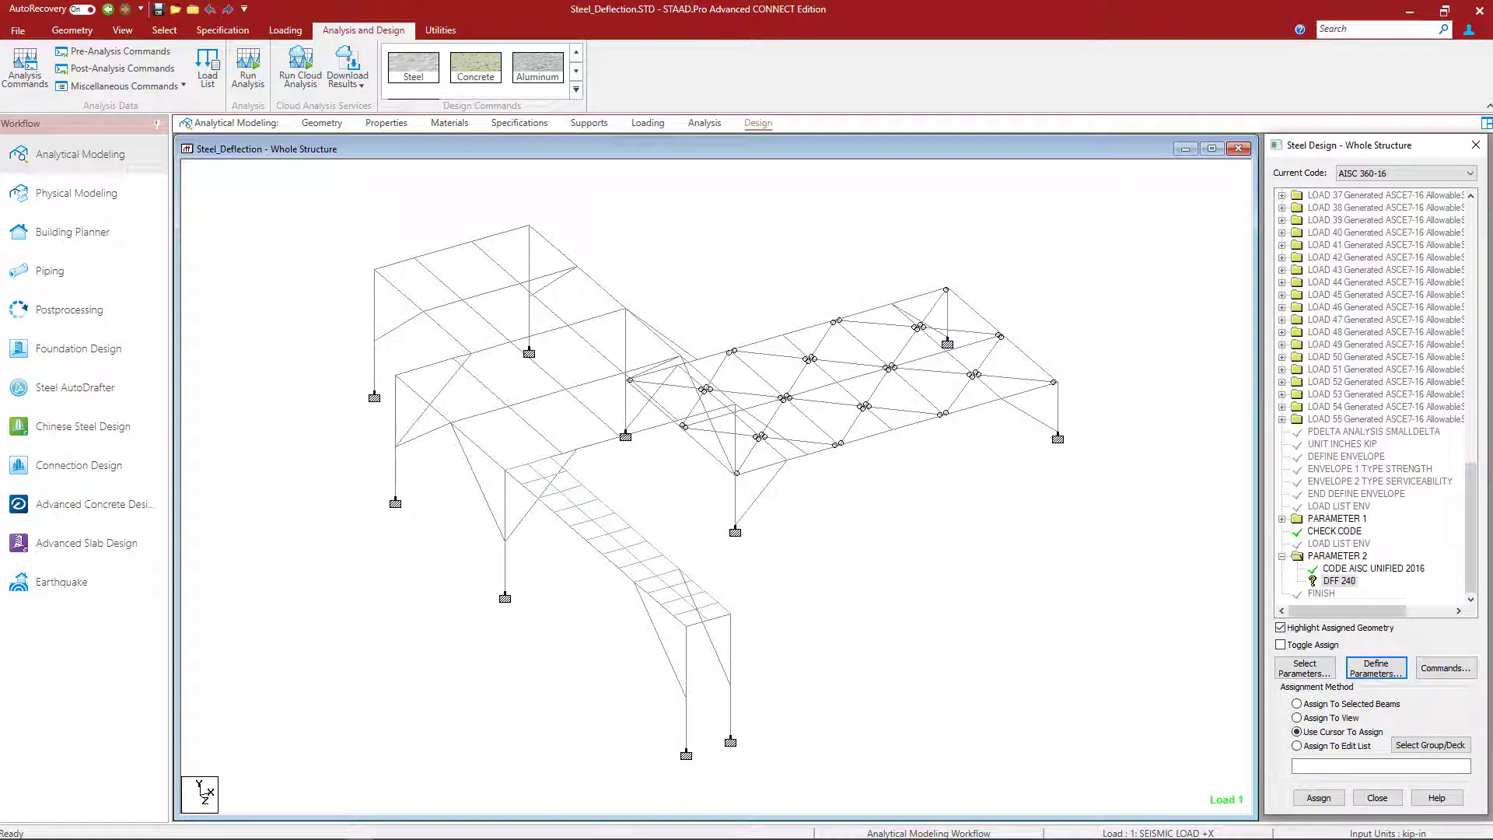
Step: Assign DFF 240 to the beams selected through group G1: _ROOFBEAM, confirming with Yes
{"action": "left_click", "coordinate": [1324, 584]}
{"action": "left_click", "coordinate": [164, 30]}
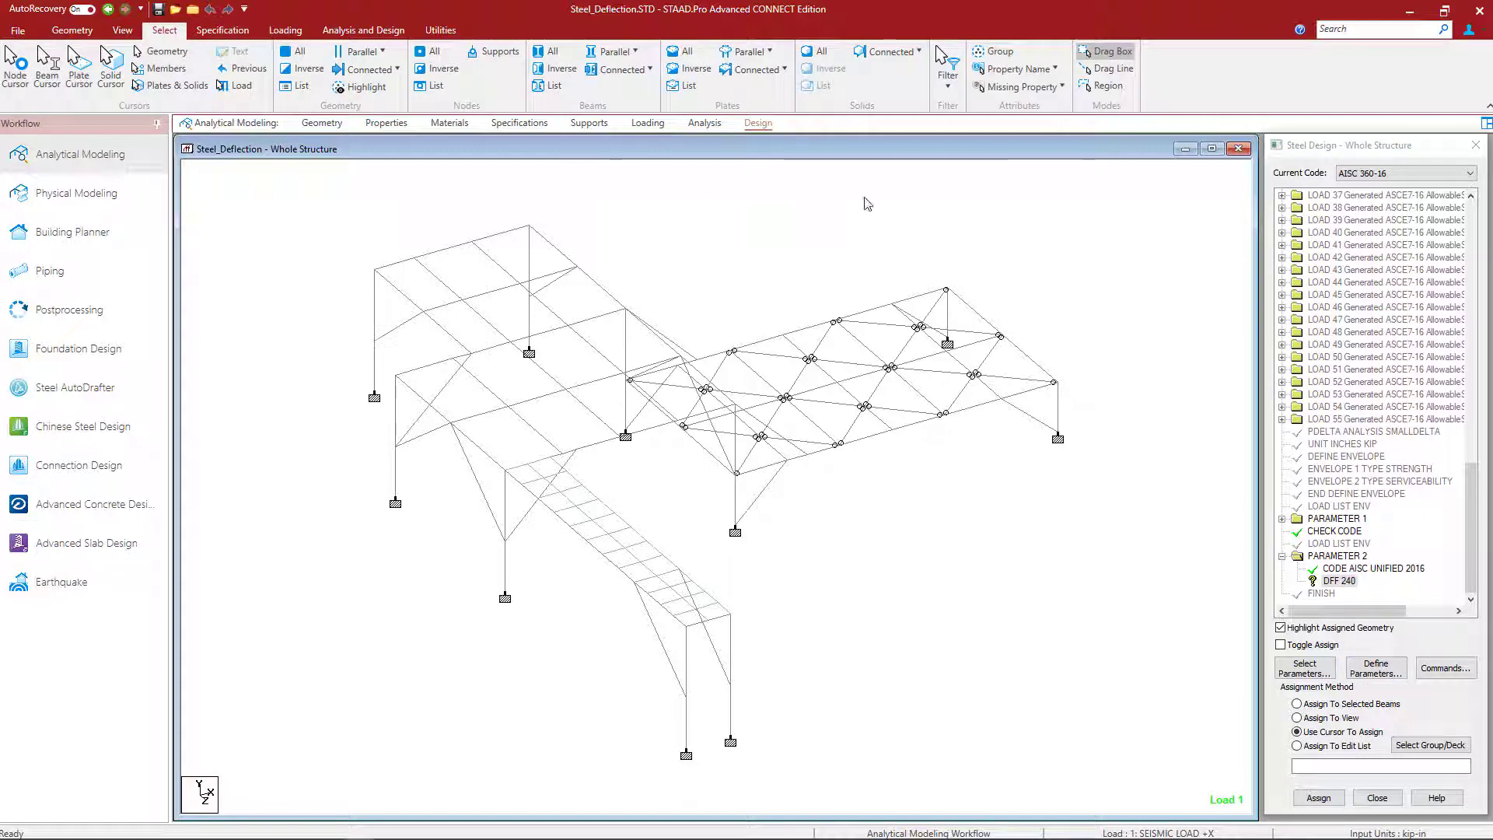
{"action": "left_click", "coordinate": [994, 54]}
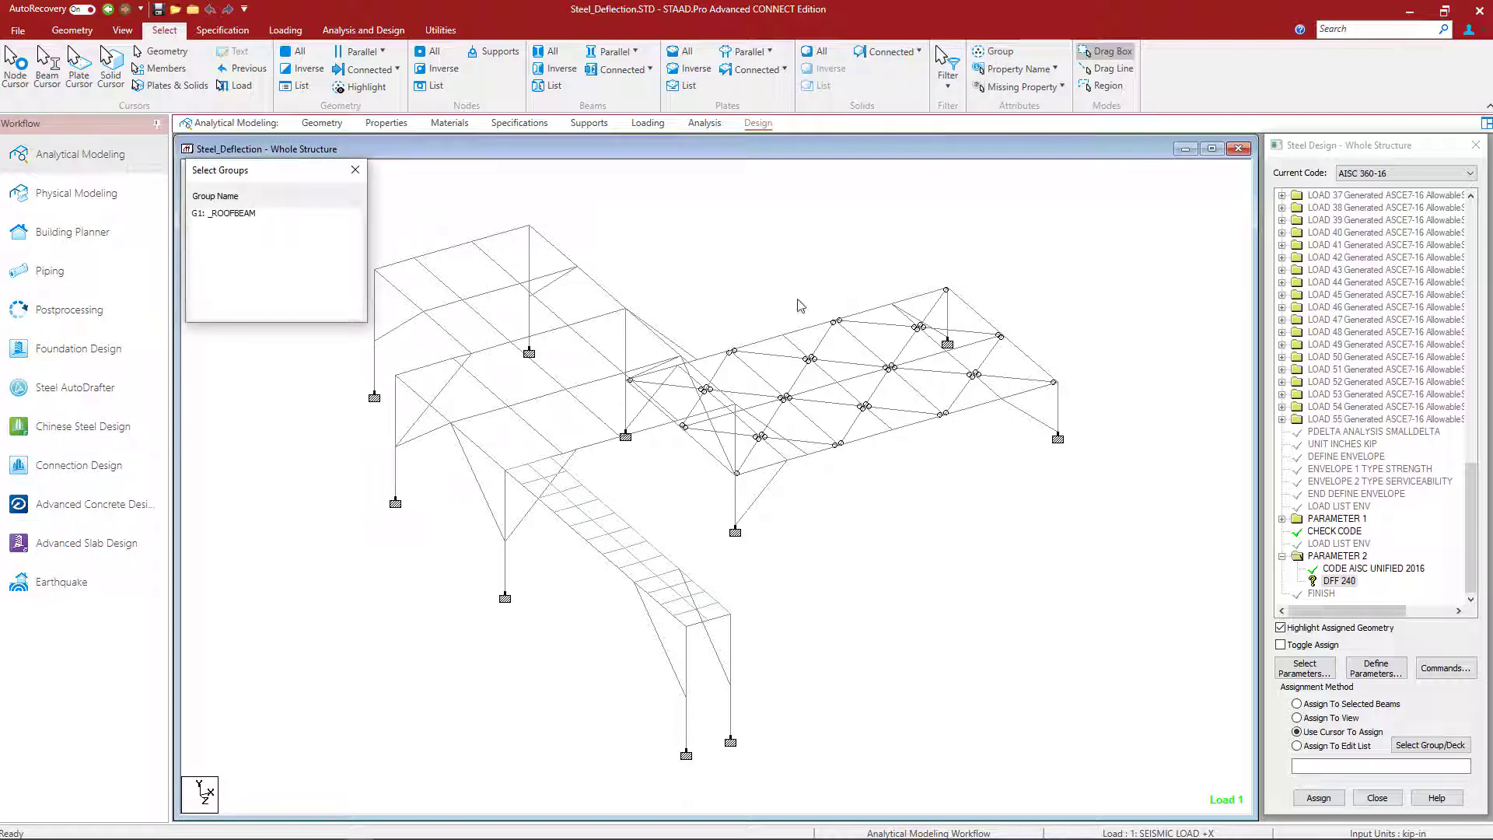
{"action": "left_click", "coordinate": [230, 213]}
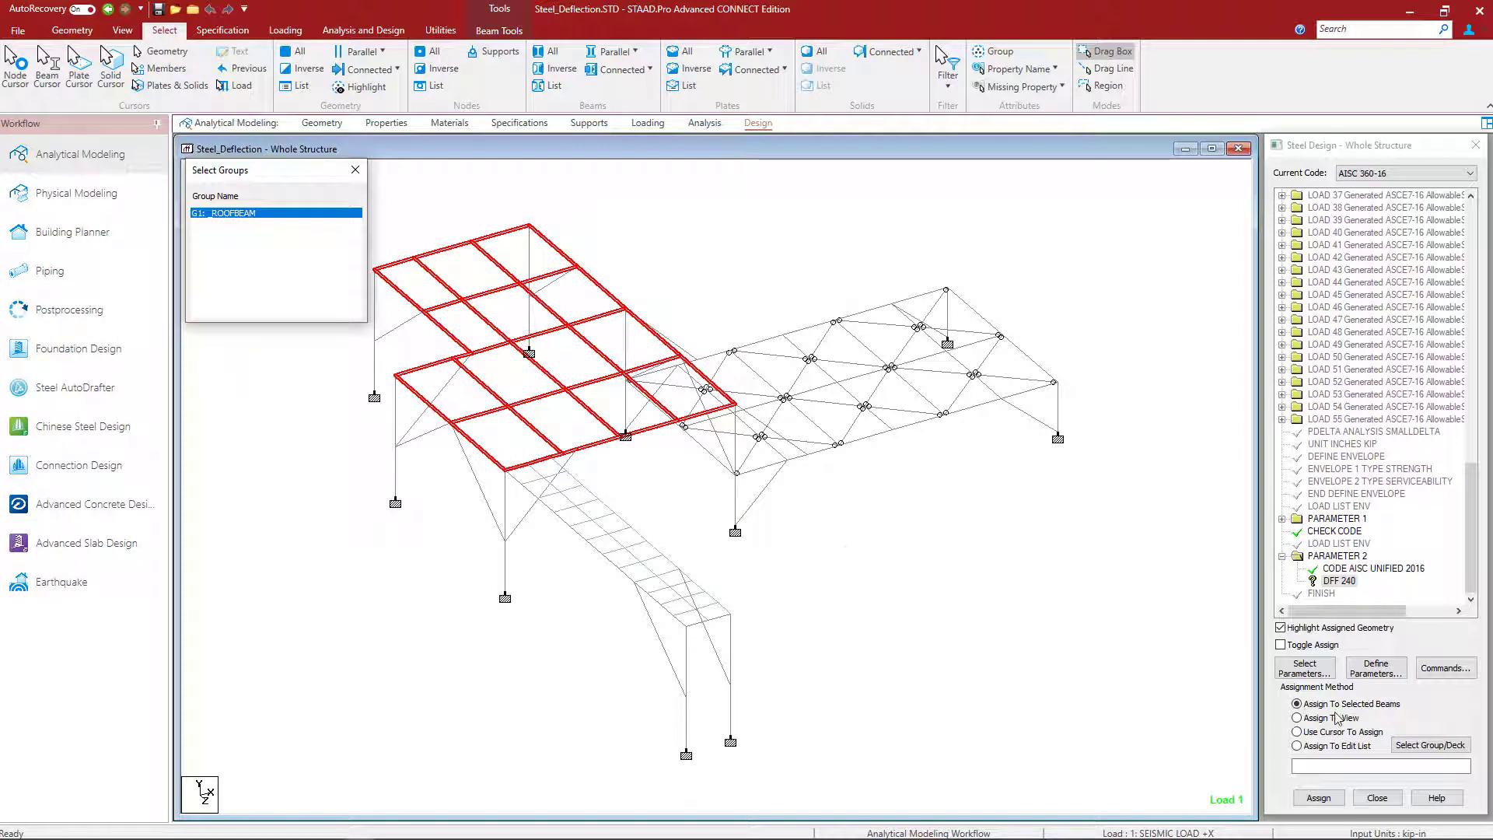
{"action": "left_click", "coordinate": [1320, 799]}
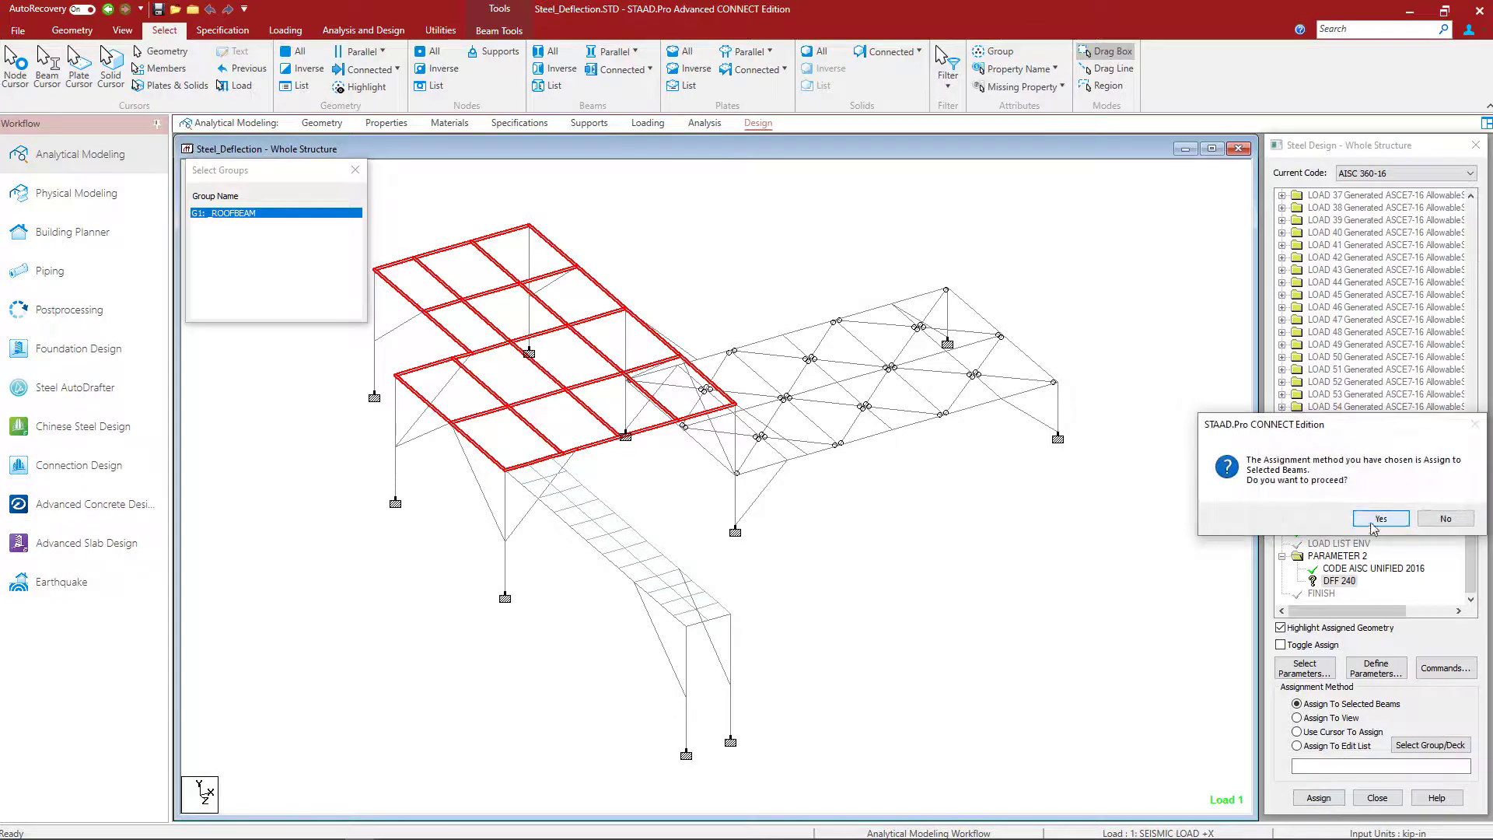
{"action": "left_click", "coordinate": [1373, 526]}
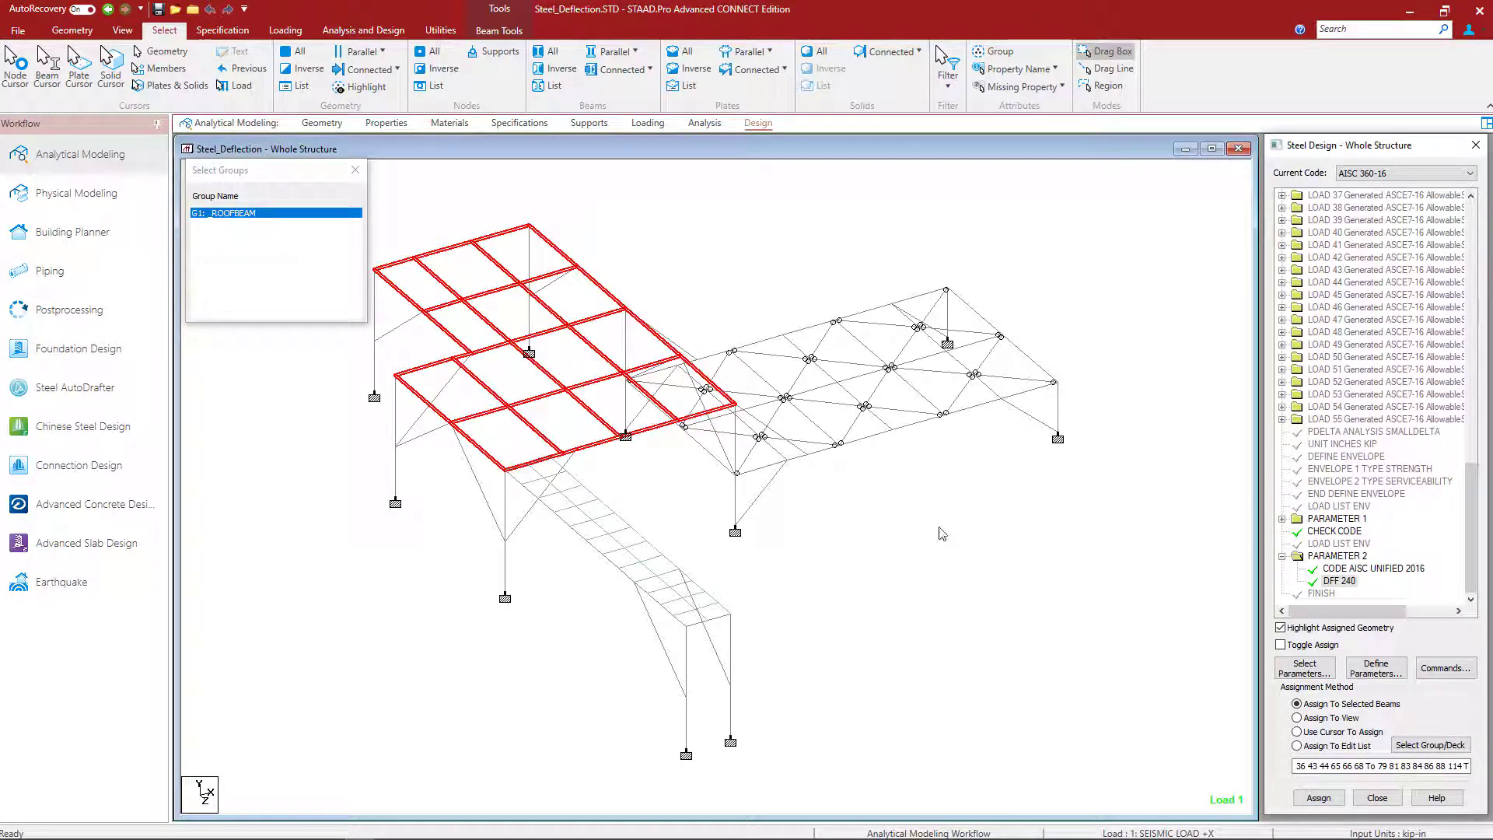
{"action": "left_click", "coordinate": [356, 170]}
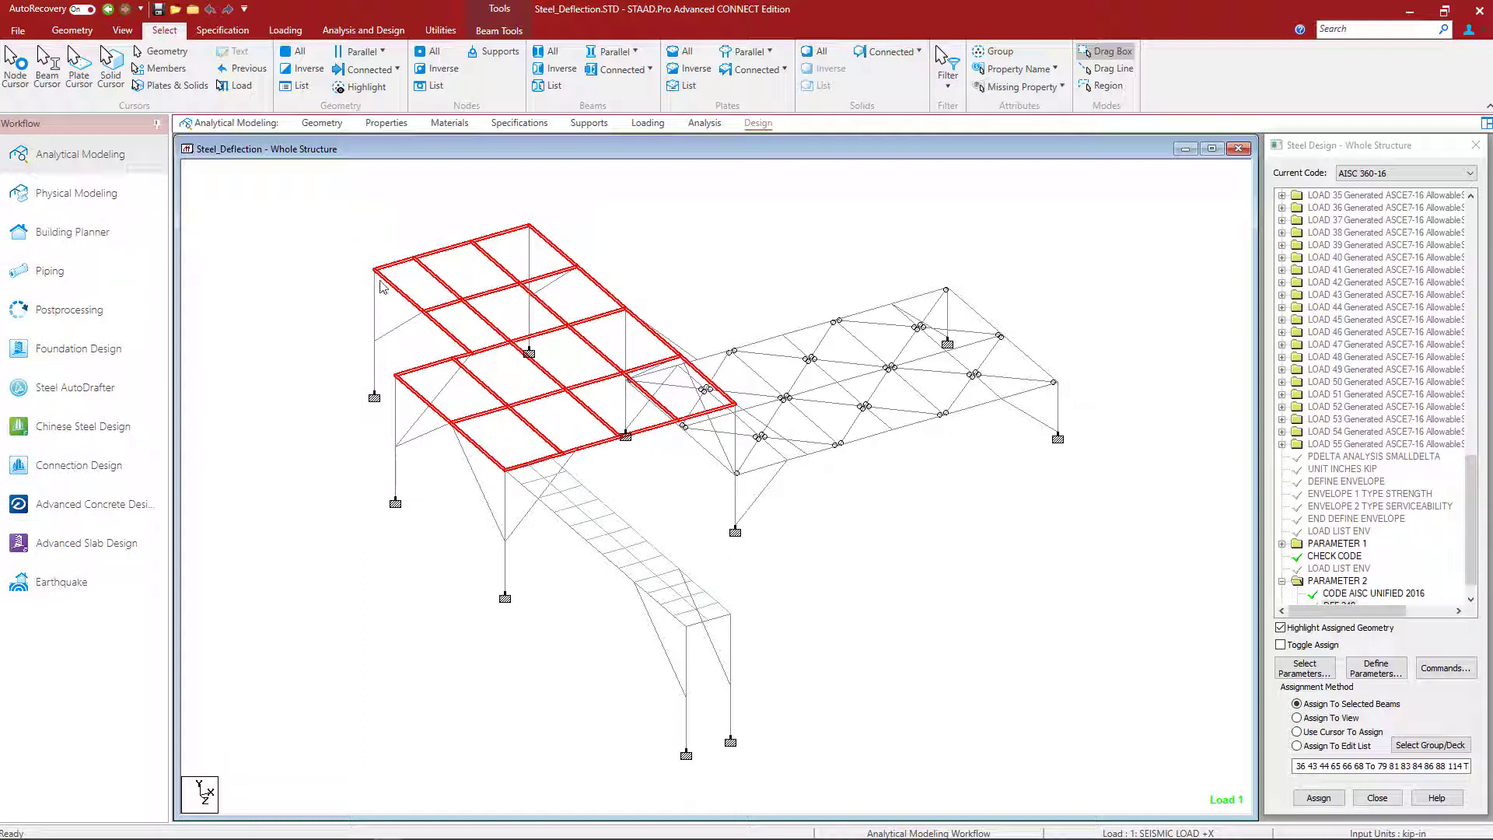
Step: Select single roof beams, including the top-left edge beam, to inspect them
{"action": "left_click", "coordinate": [433, 279]}
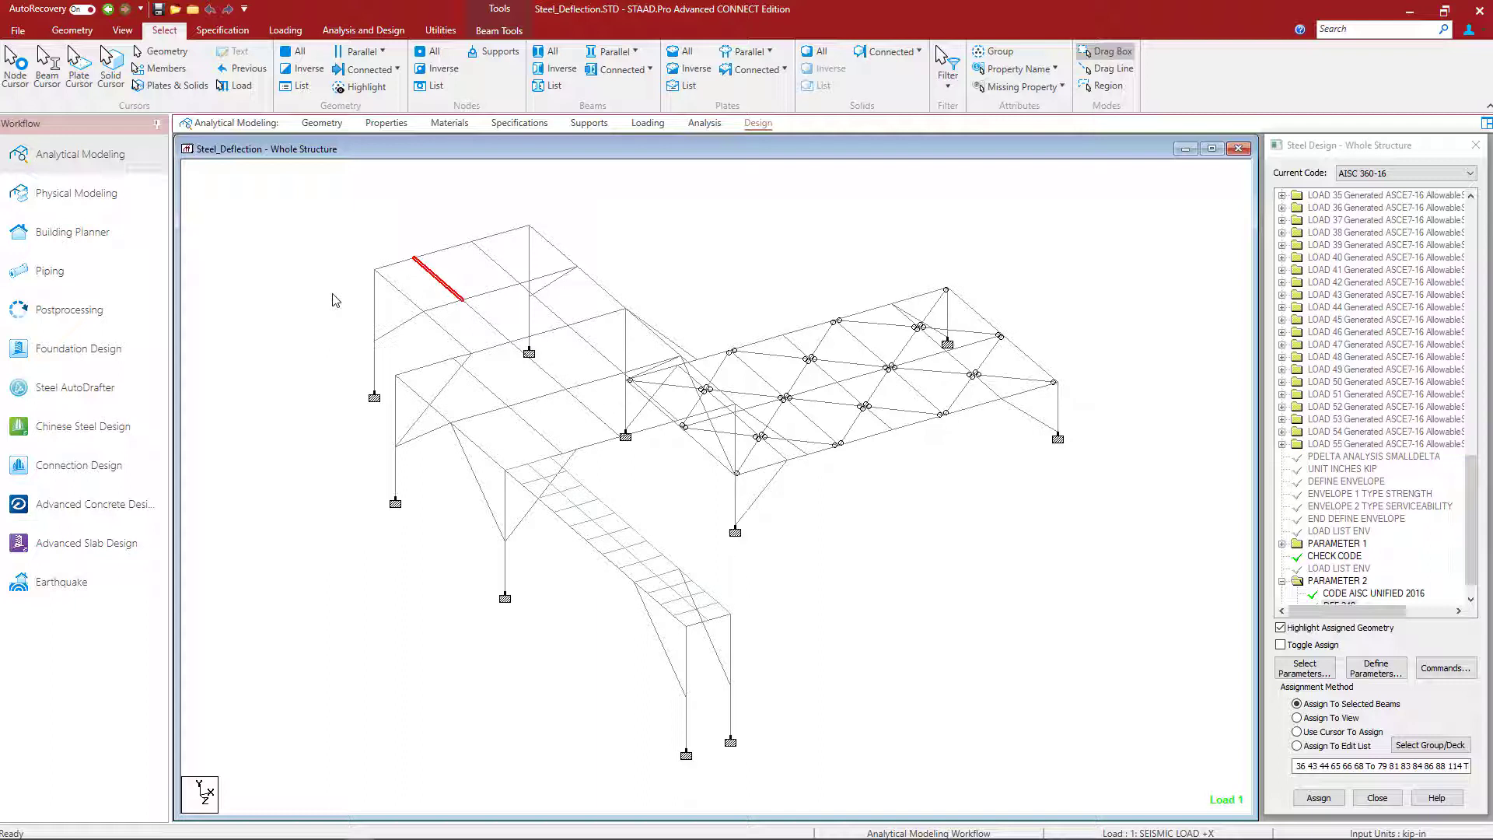
{"action": "left_click", "coordinate": [390, 265]}
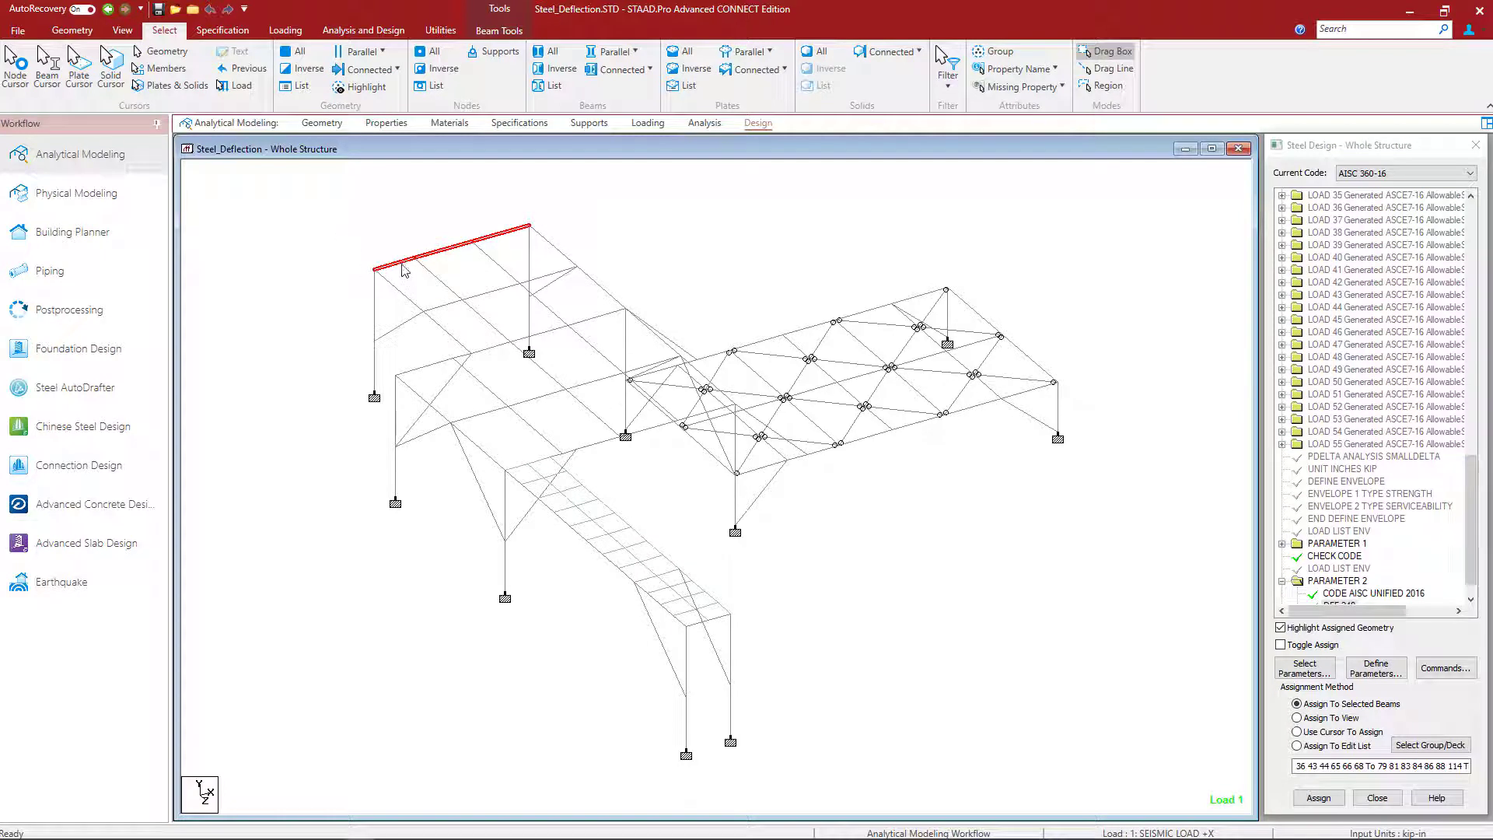
Step: Deselect the beams and turn on number labels with Shift+B
{"action": "mouse_move", "coordinate": [404, 270]}
{"action": "left_click", "coordinate": [295, 208]}
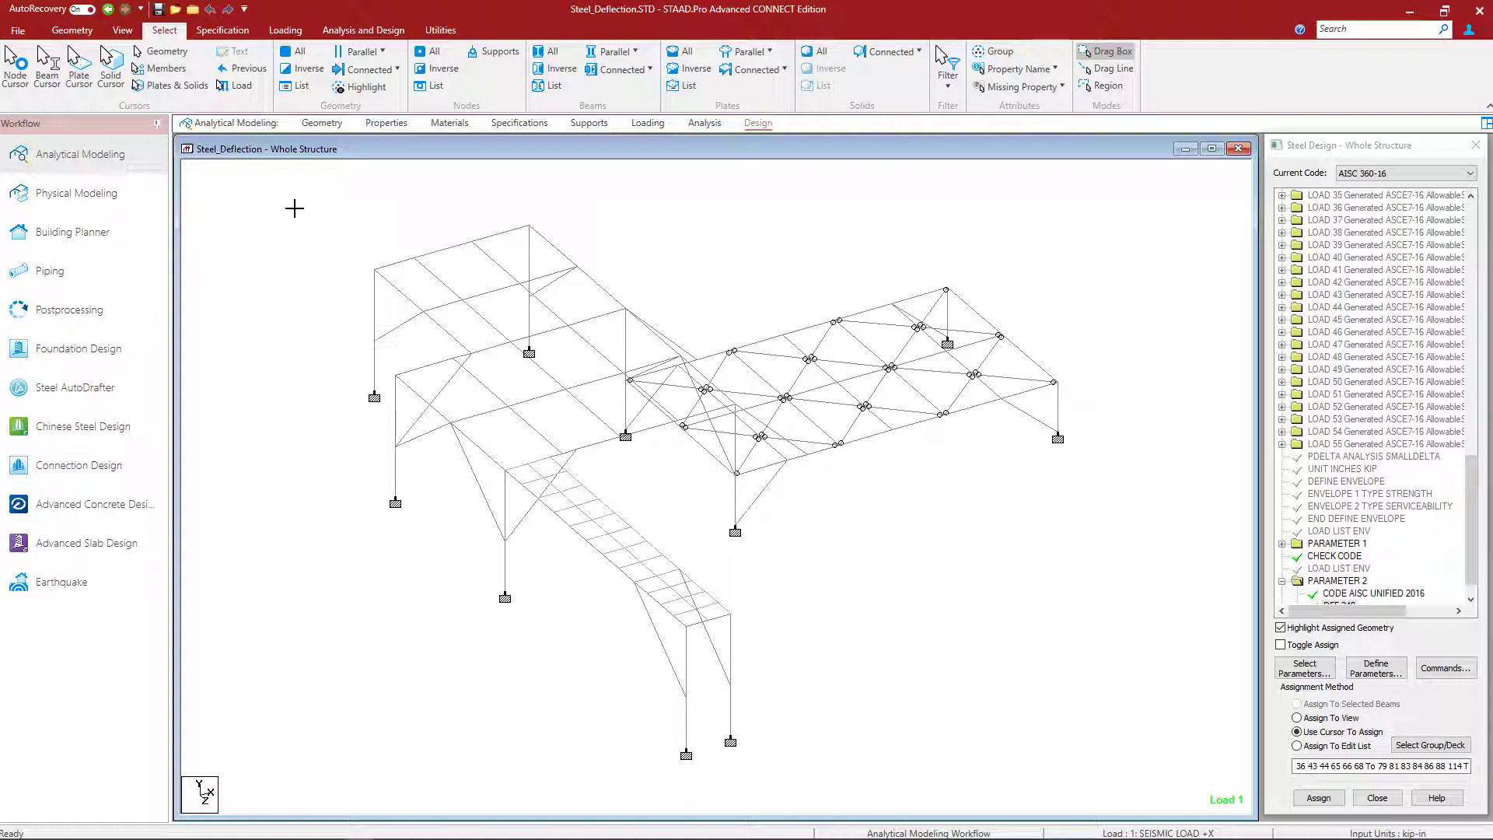
{"action": "key", "text": "shift+b"}
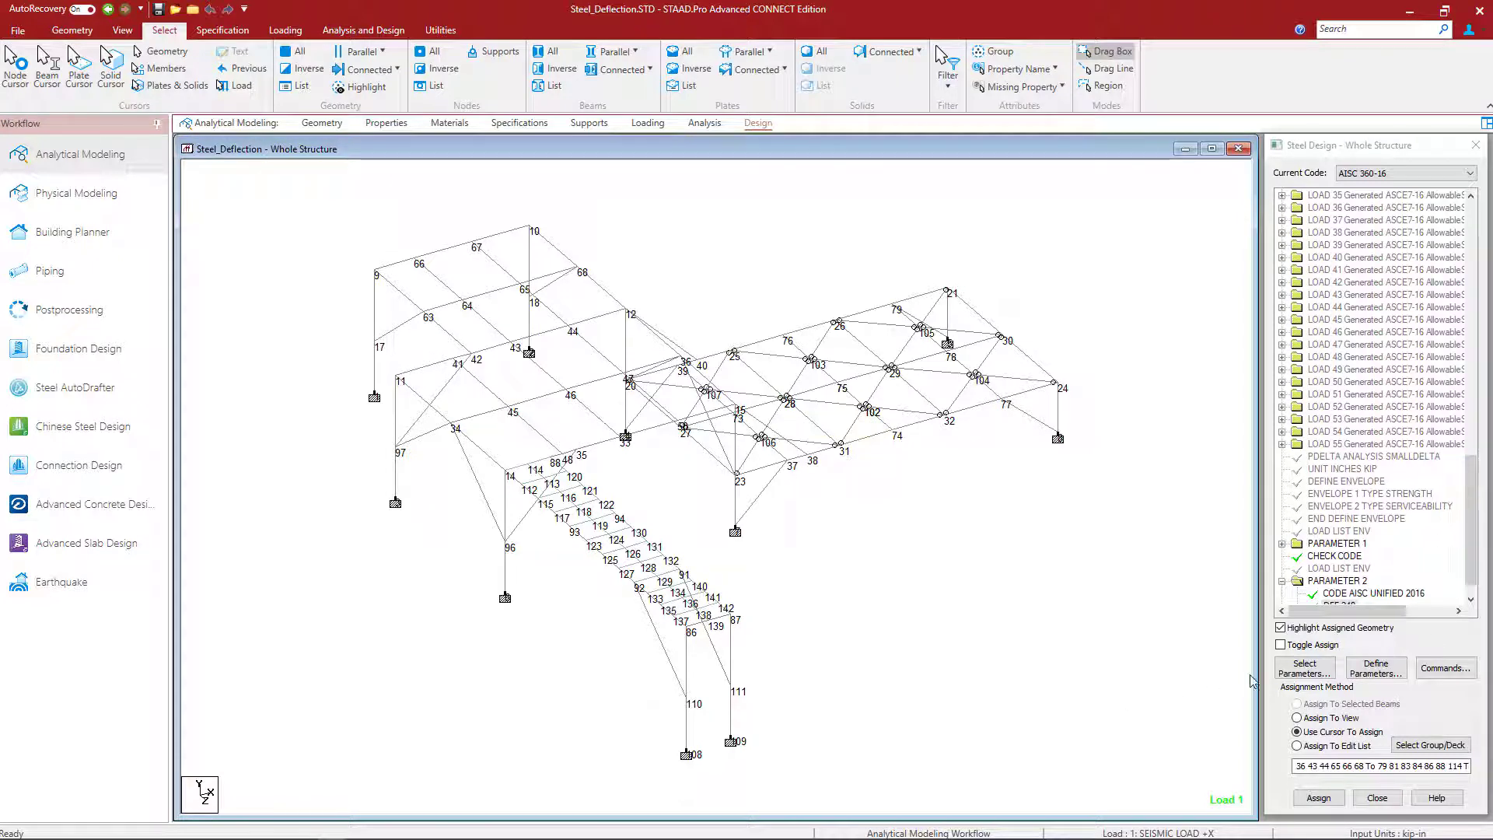
Step: Add DJ1 start nodes 9 and 63 to PARAMETER 2 in Design Parameters
{"action": "left_click", "coordinate": [1371, 670]}
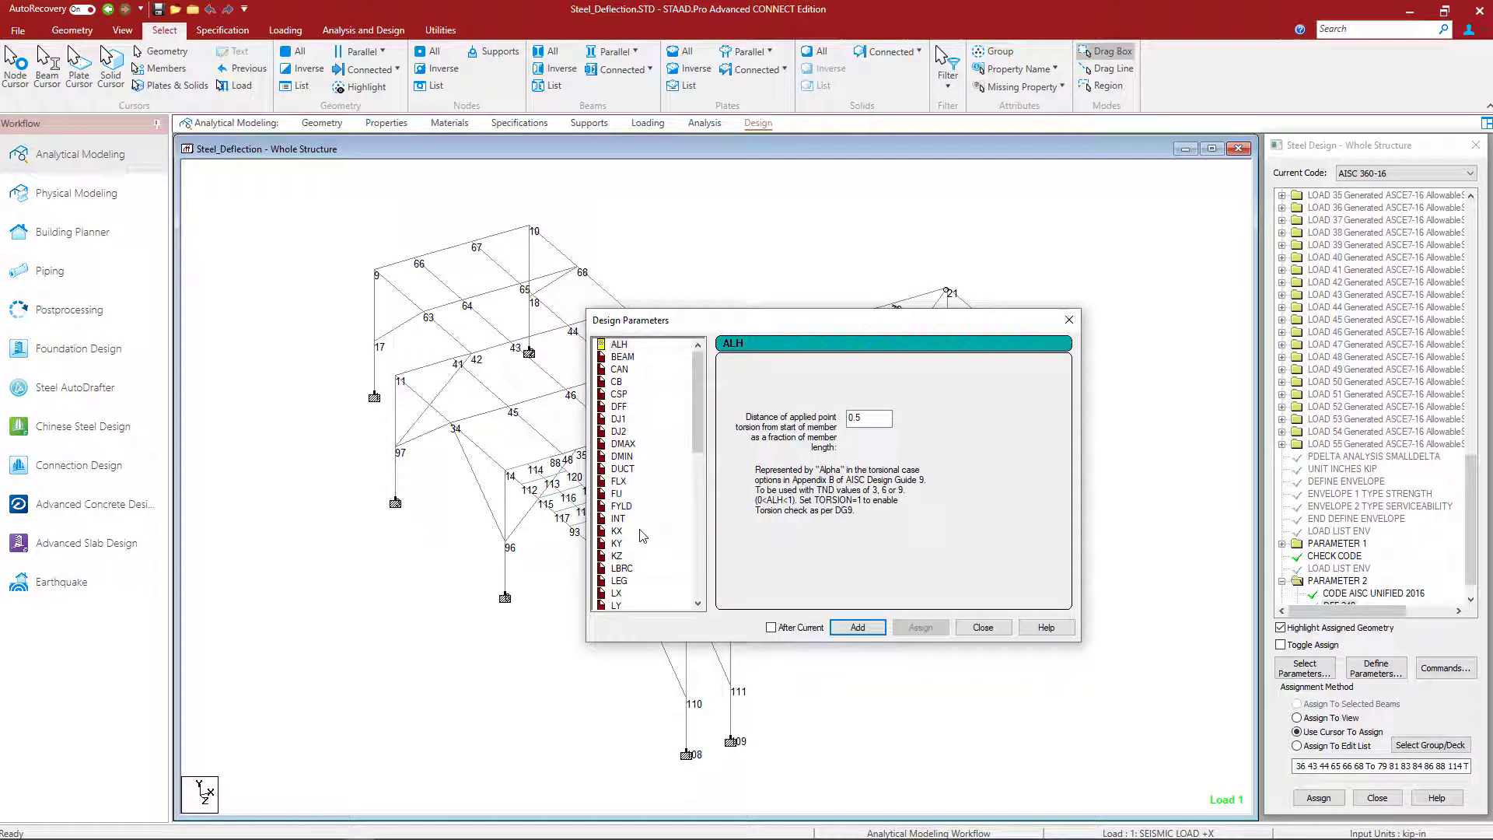
{"action": "scroll", "coordinate": [645, 536], "scroll_direction": "down", "scroll_amount": 1}
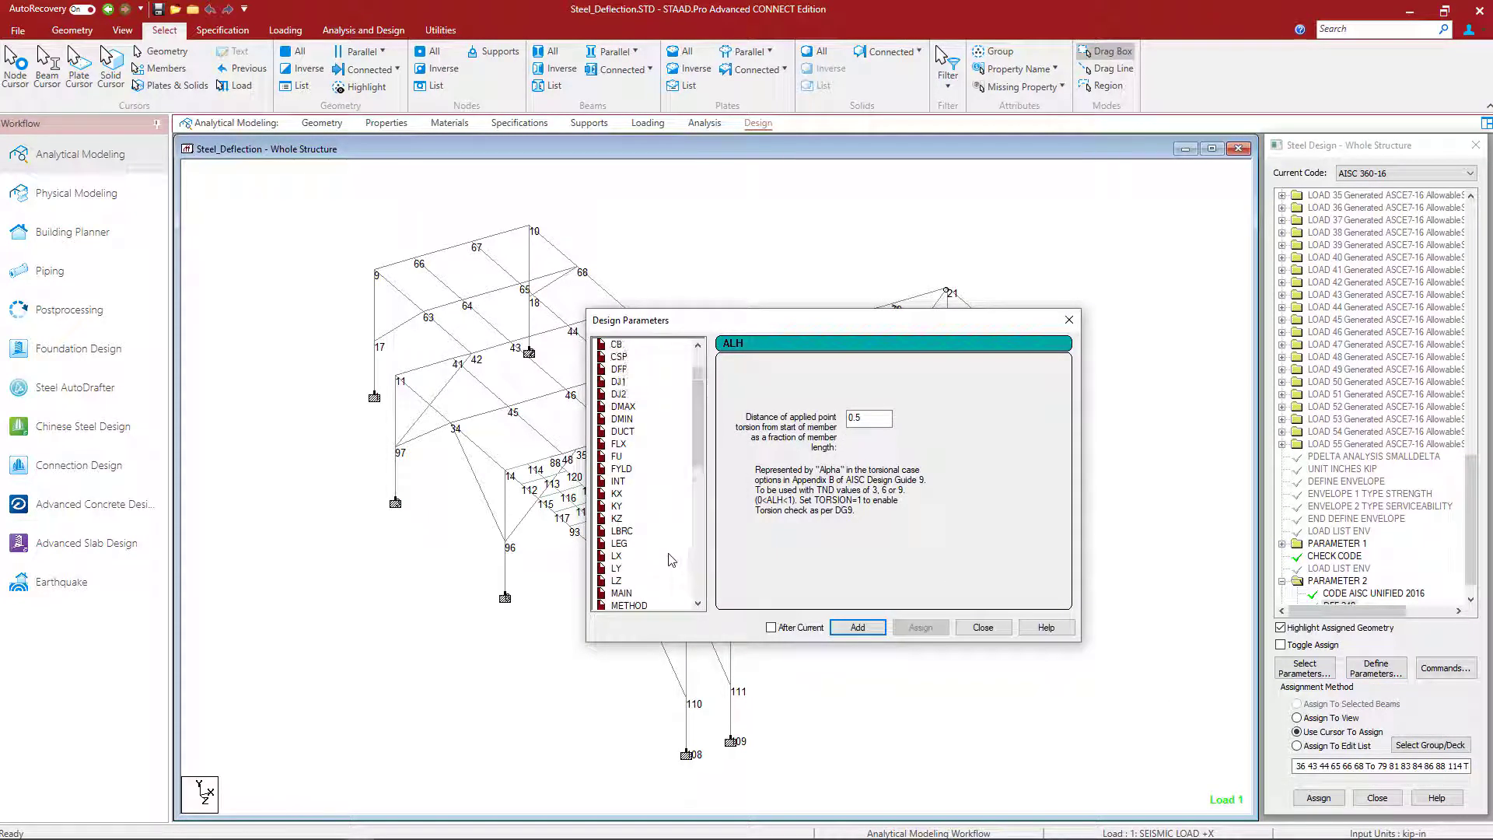
{"action": "left_click", "coordinate": [618, 381]}
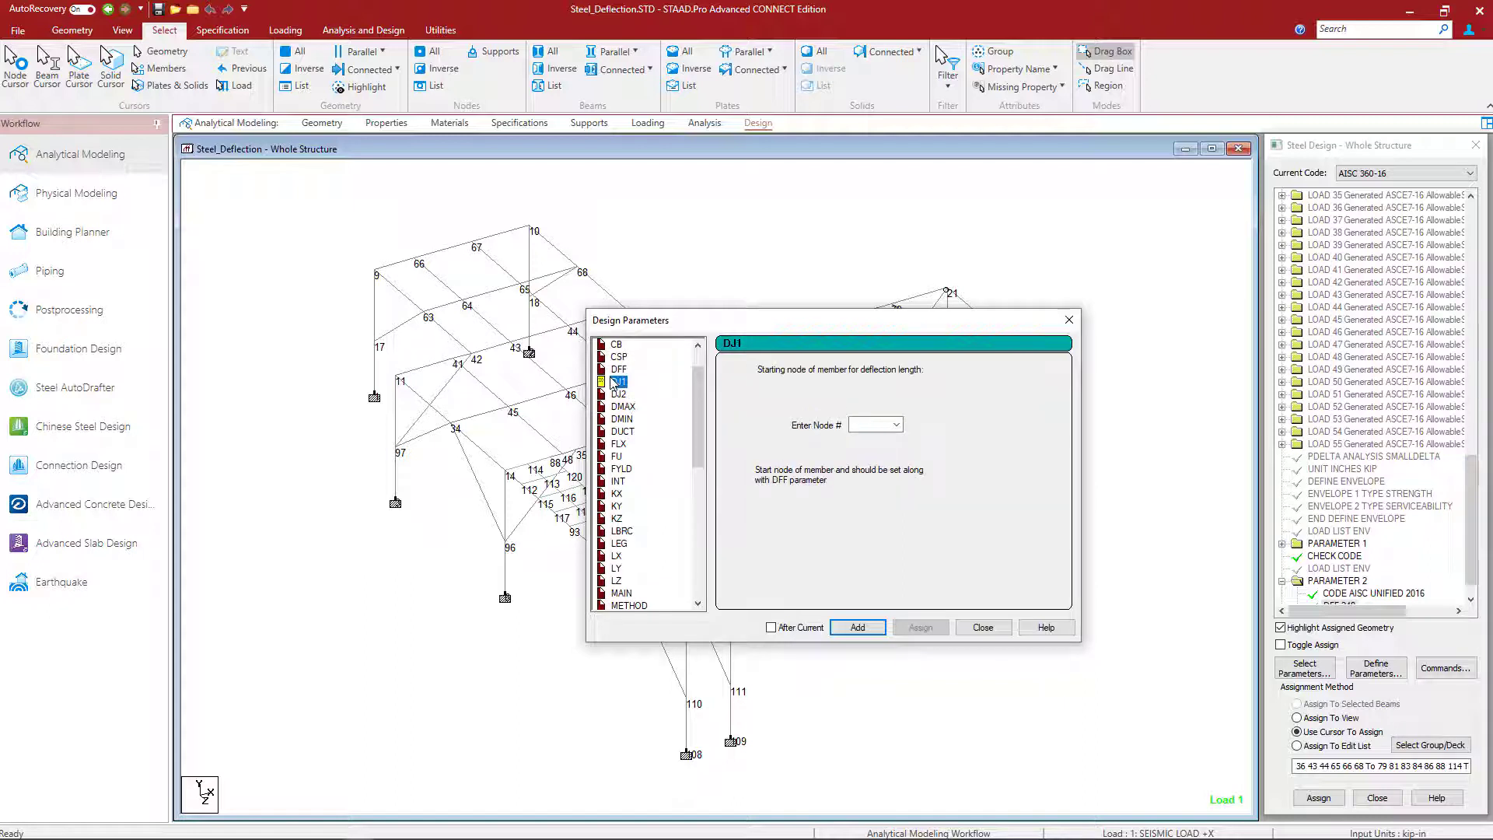
{"action": "left_click", "coordinate": [896, 424]}
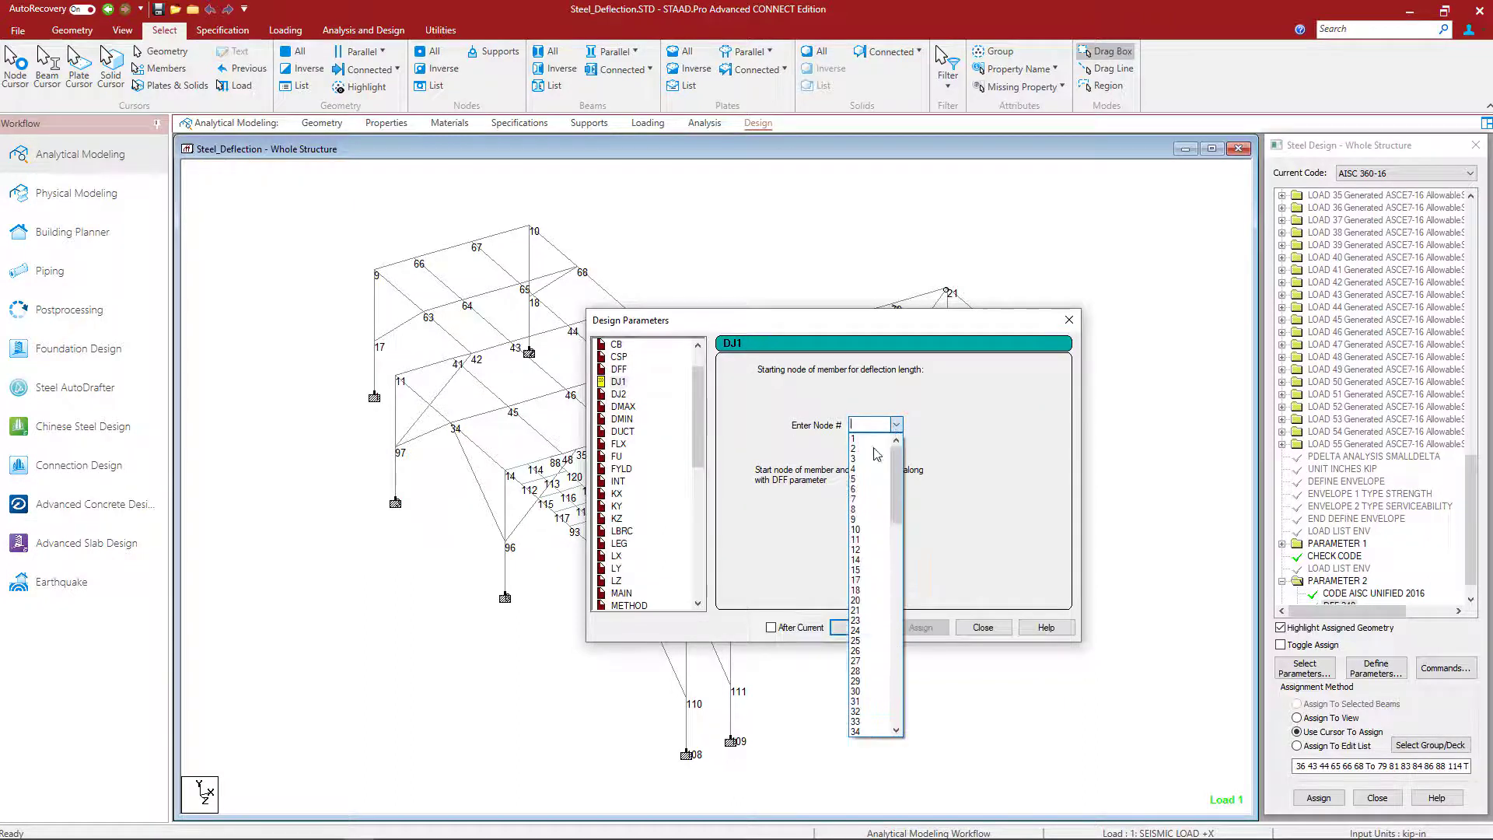
{"action": "left_click", "coordinate": [856, 519]}
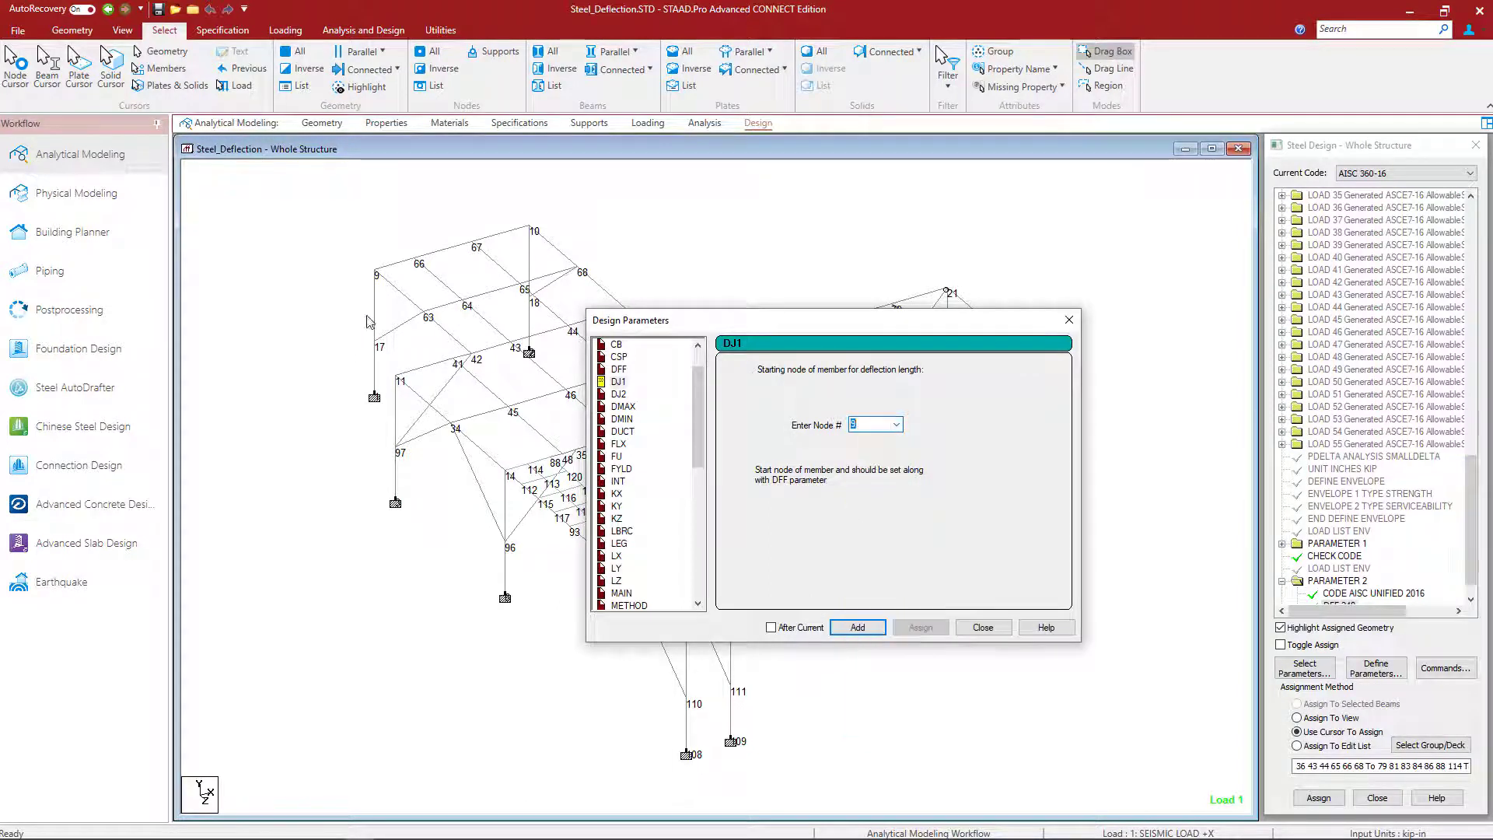
{"action": "left_click", "coordinate": [849, 629]}
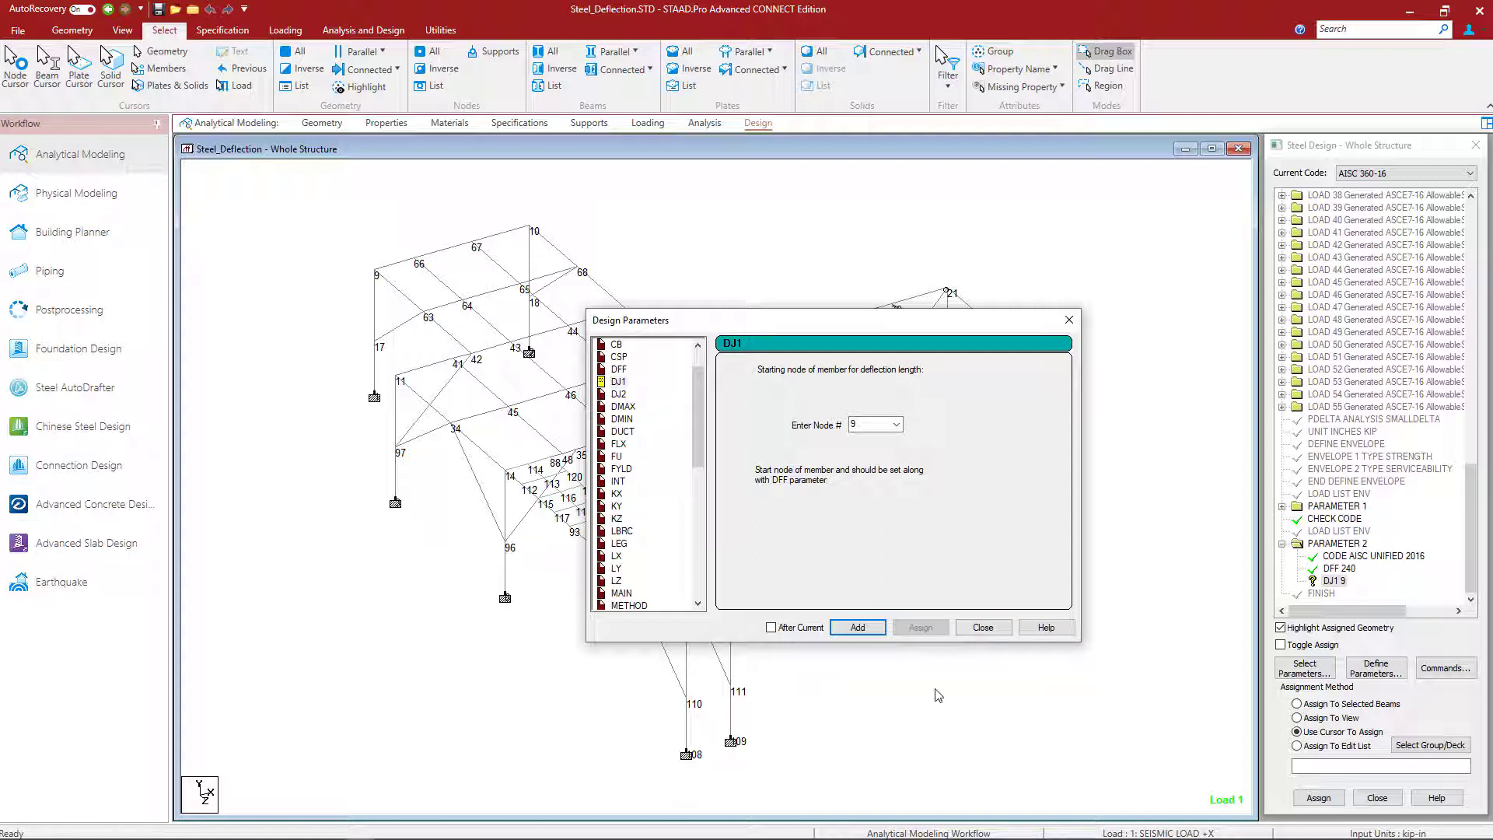
{"action": "left_click", "coordinate": [896, 425]}
{"action": "scroll", "coordinate": [867, 583], "scroll_direction": "down", "scroll_amount": 5}
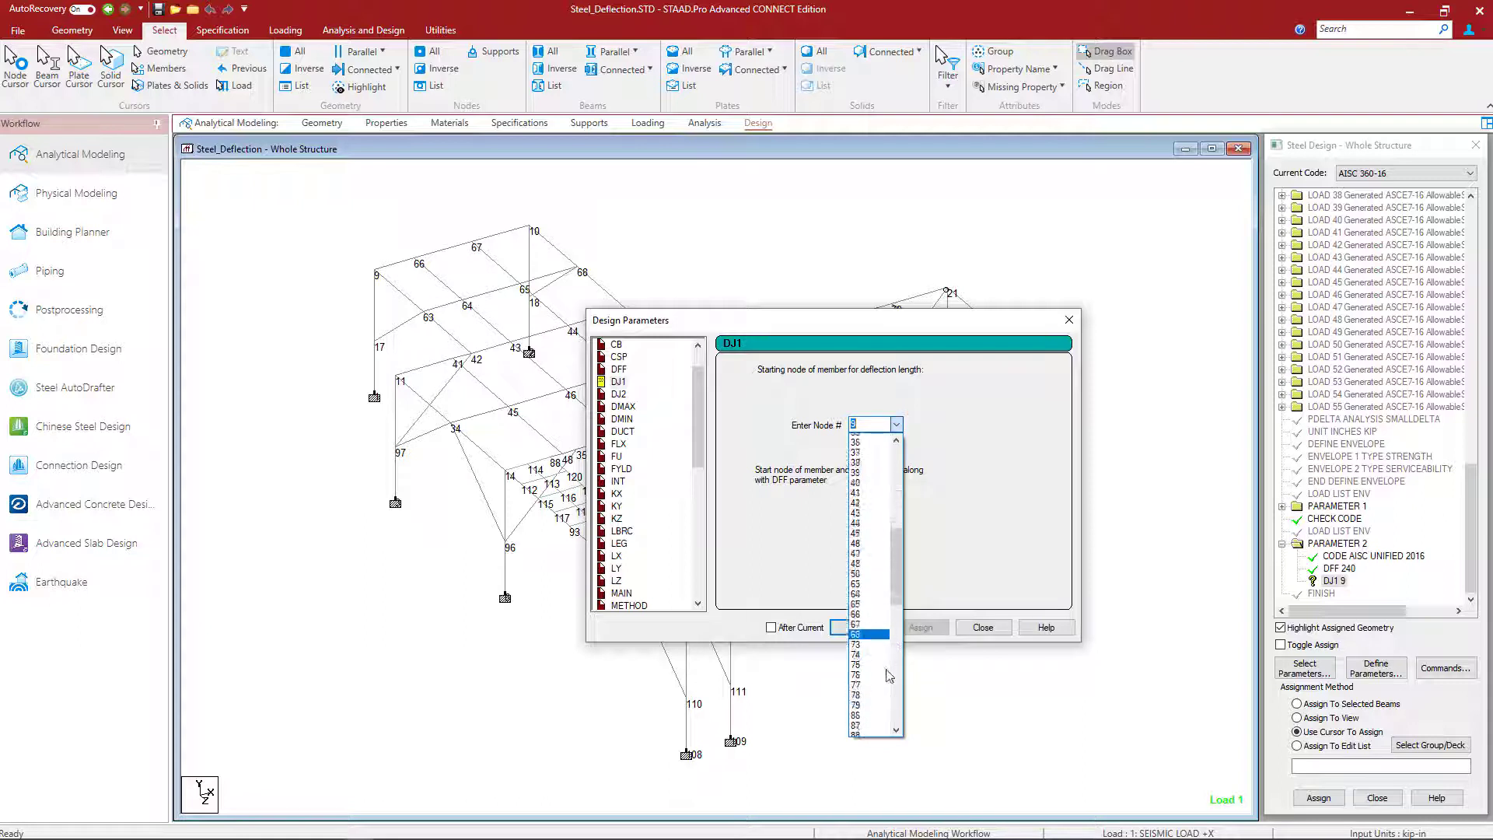
{"action": "left_click", "coordinate": [858, 570]}
{"action": "left_click", "coordinate": [863, 627]}
Step: Add DJ1 start nodes 11, 34 and 14, then select DJ2 for ending nodes
{"action": "left_click", "coordinate": [896, 424]}
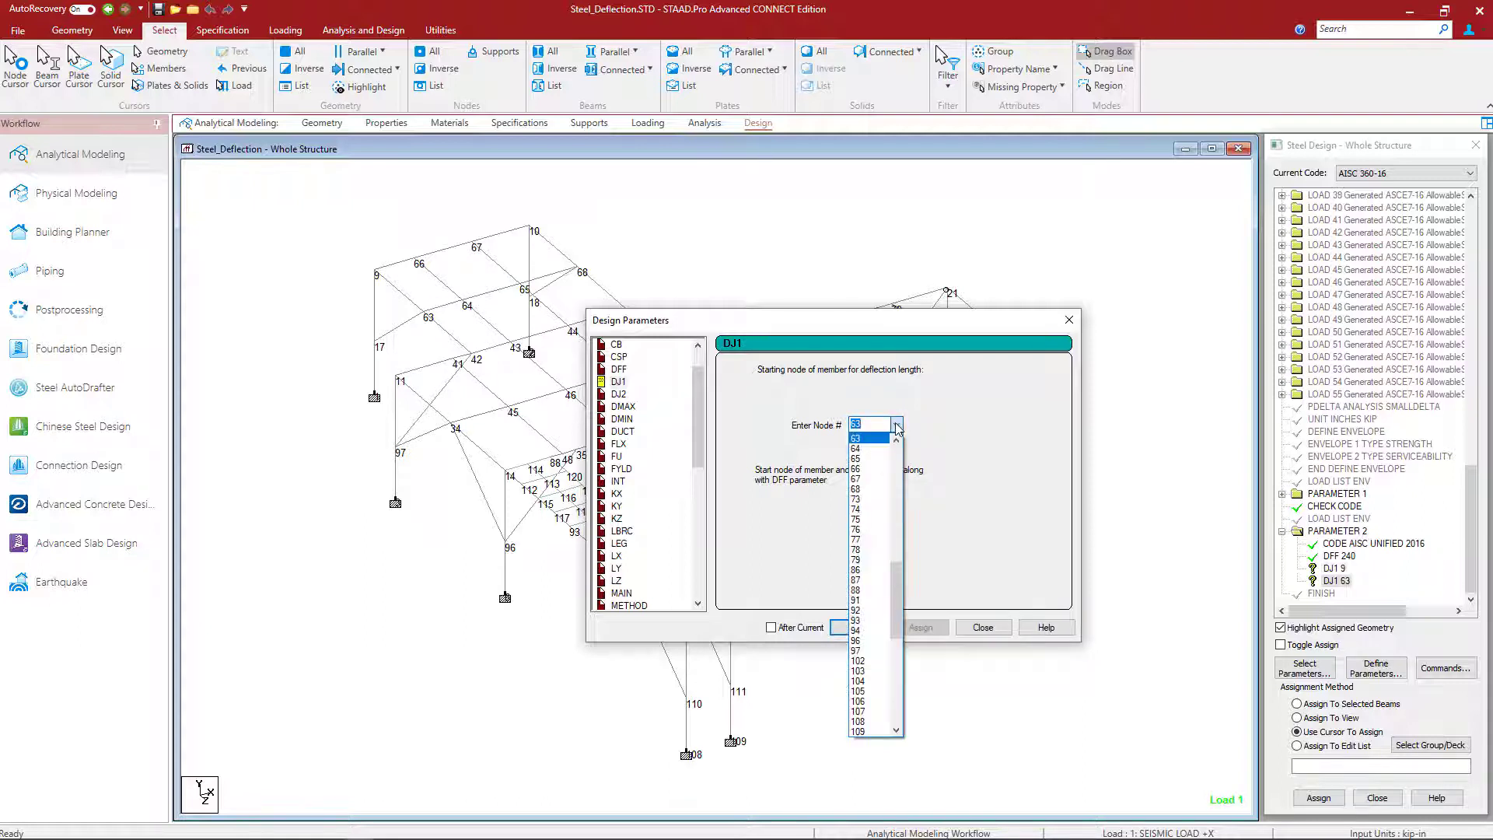
{"action": "scroll", "coordinate": [877, 514], "scroll_direction": "up", "scroll_amount": 15}
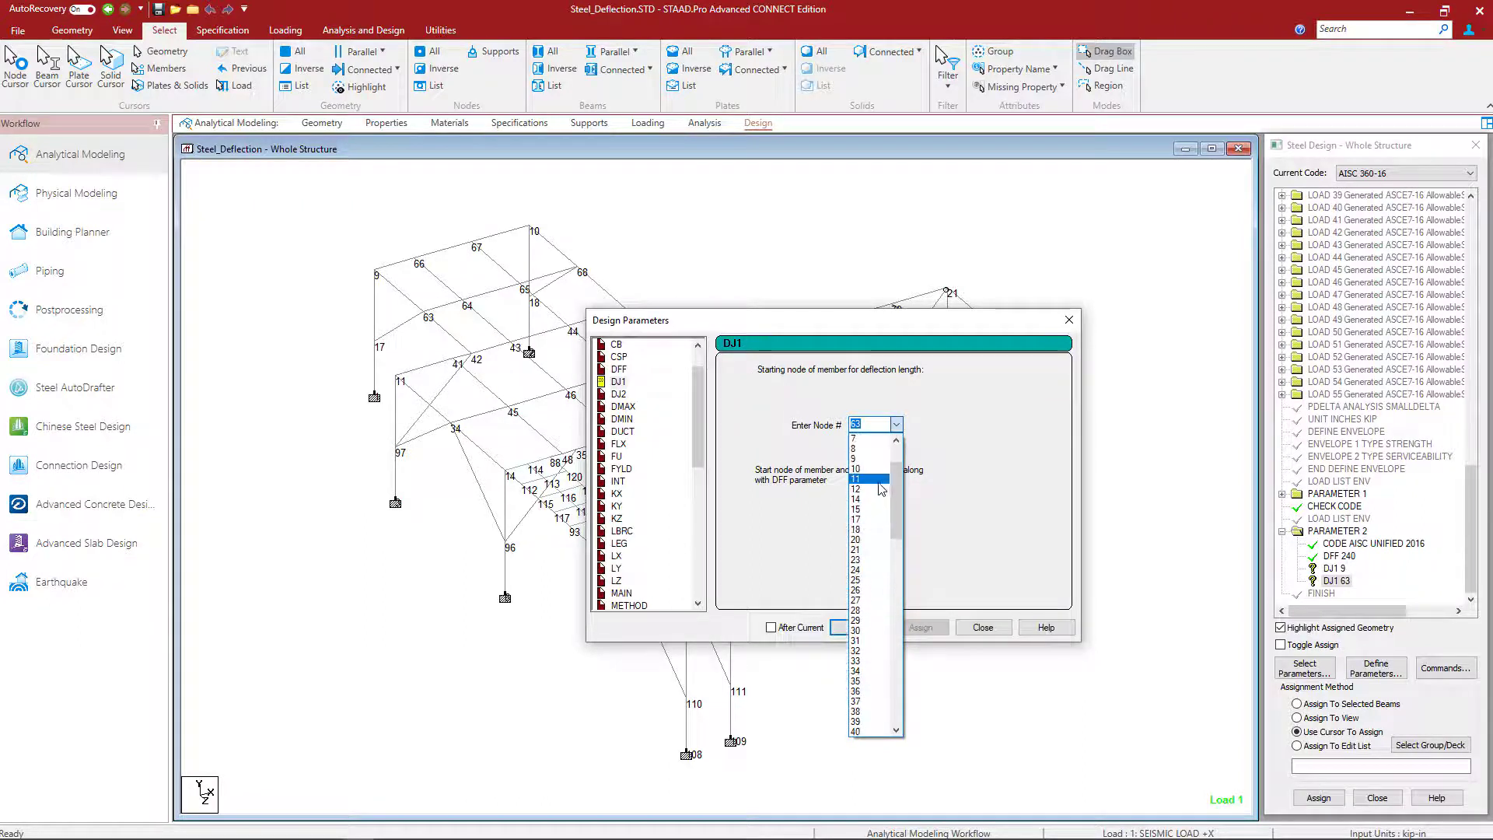
{"action": "left_click", "coordinate": [869, 479]}
{"action": "left_click", "coordinate": [863, 627]}
{"action": "left_click", "coordinate": [897, 424]}
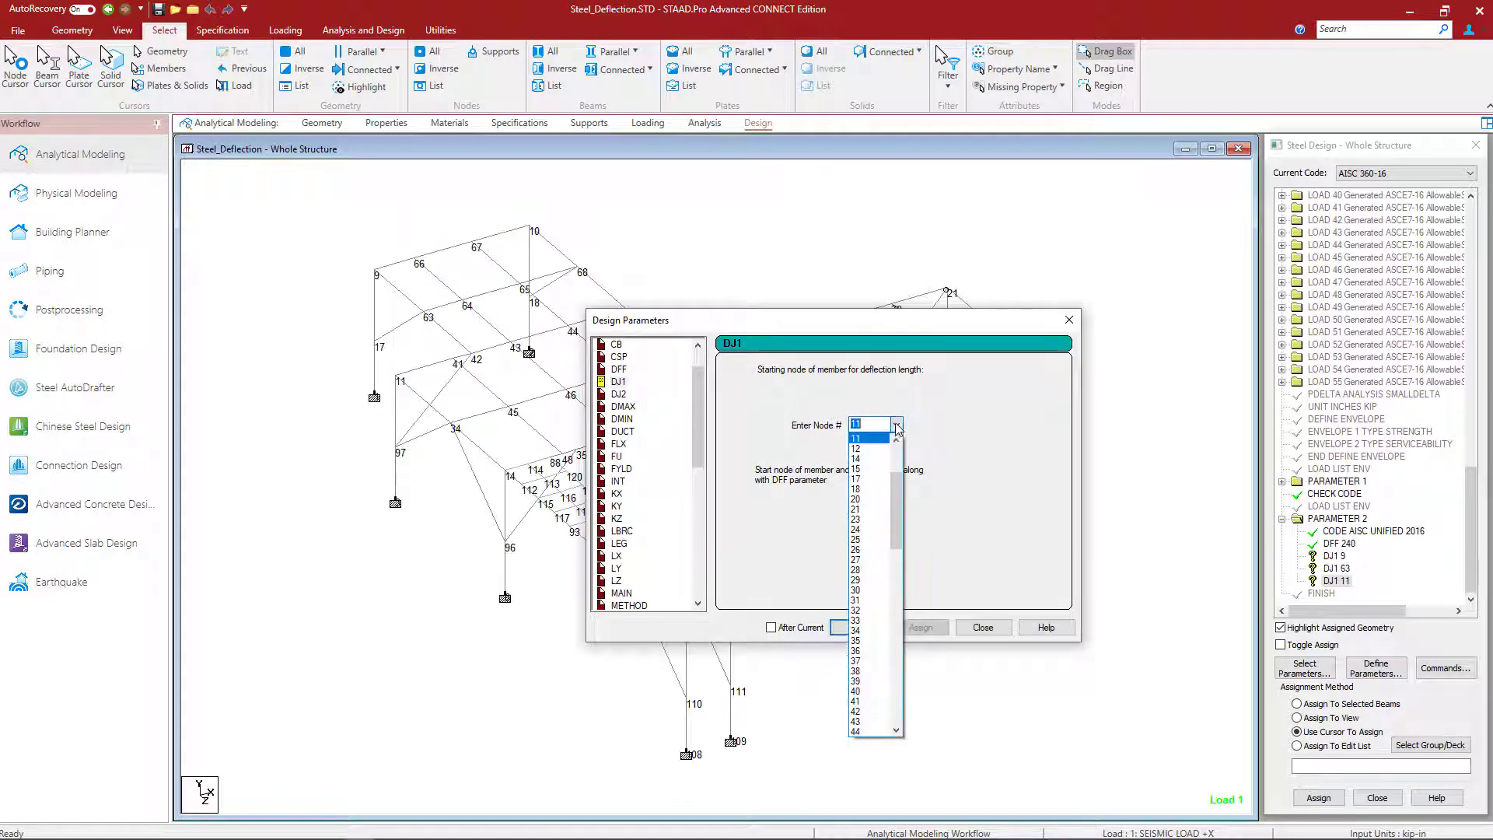
{"action": "left_click", "coordinate": [862, 629]}
{"action": "left_click", "coordinate": [859, 626]}
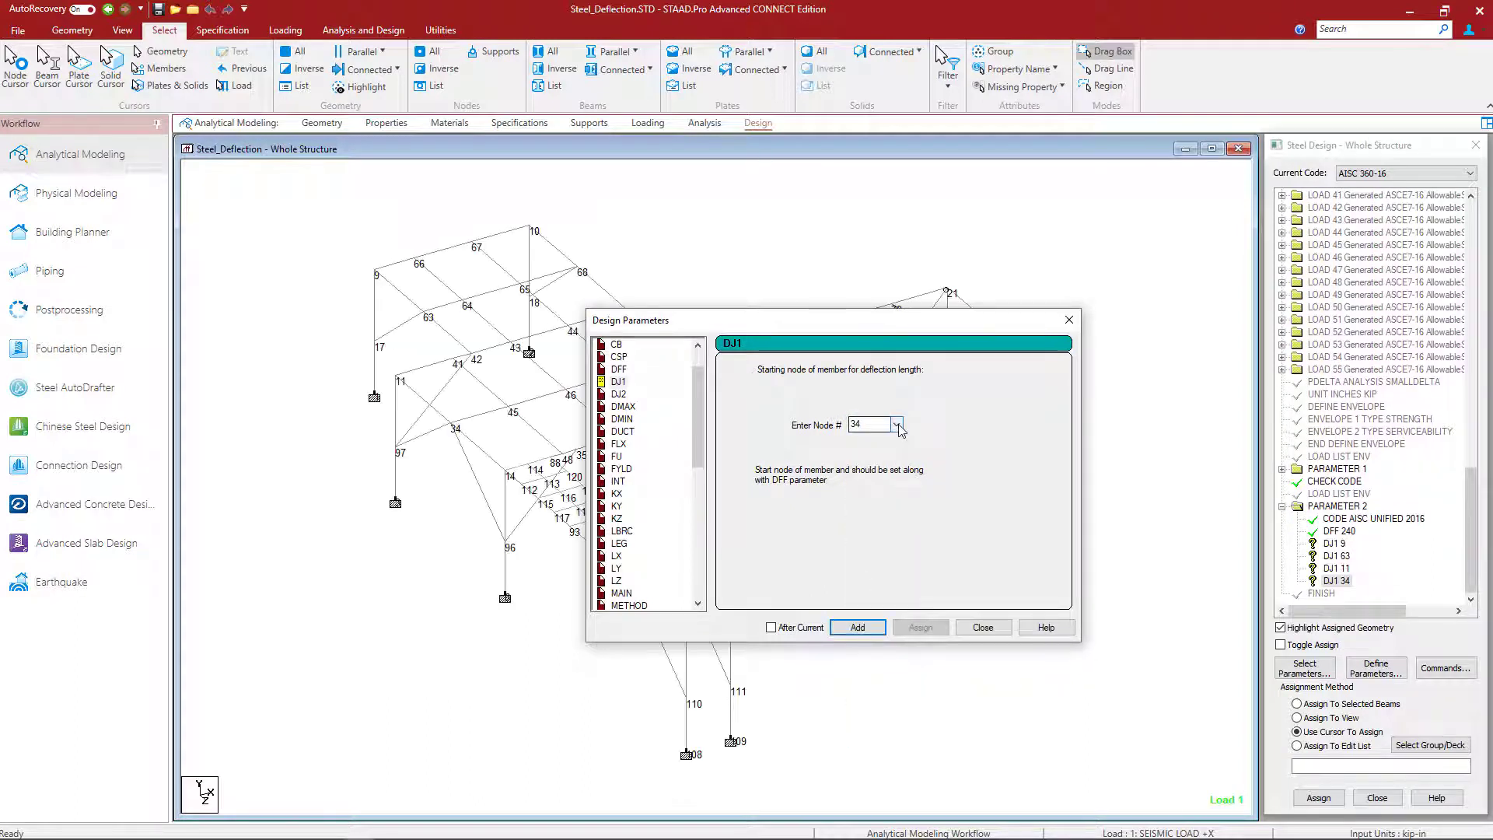
{"action": "left_click", "coordinate": [896, 424]}
{"action": "scroll", "coordinate": [872, 482], "scroll_direction": "up", "scroll_amount": 5}
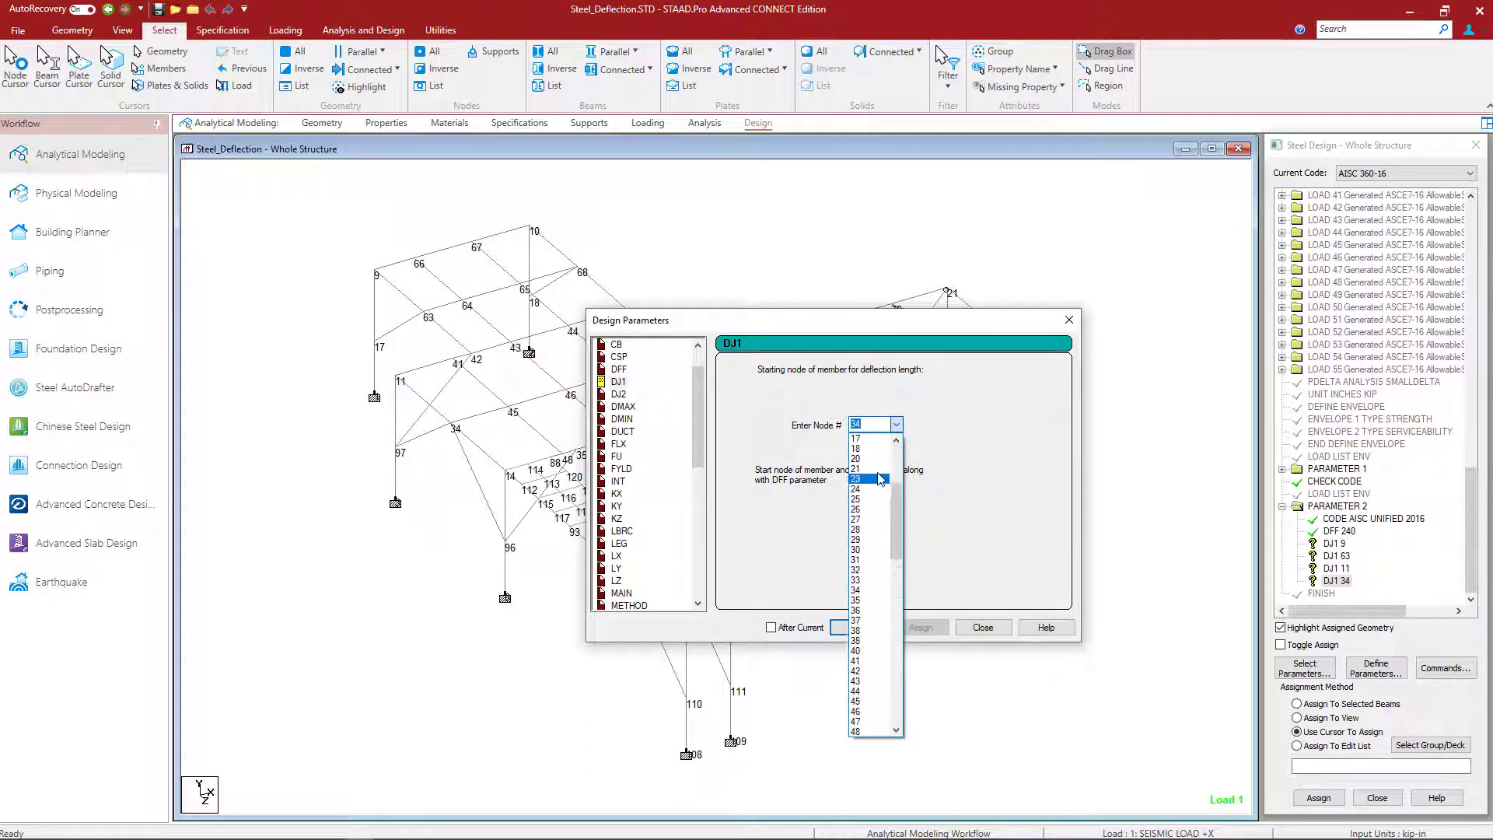
{"action": "left_click", "coordinate": [865, 449]}
{"action": "left_click", "coordinate": [858, 627]}
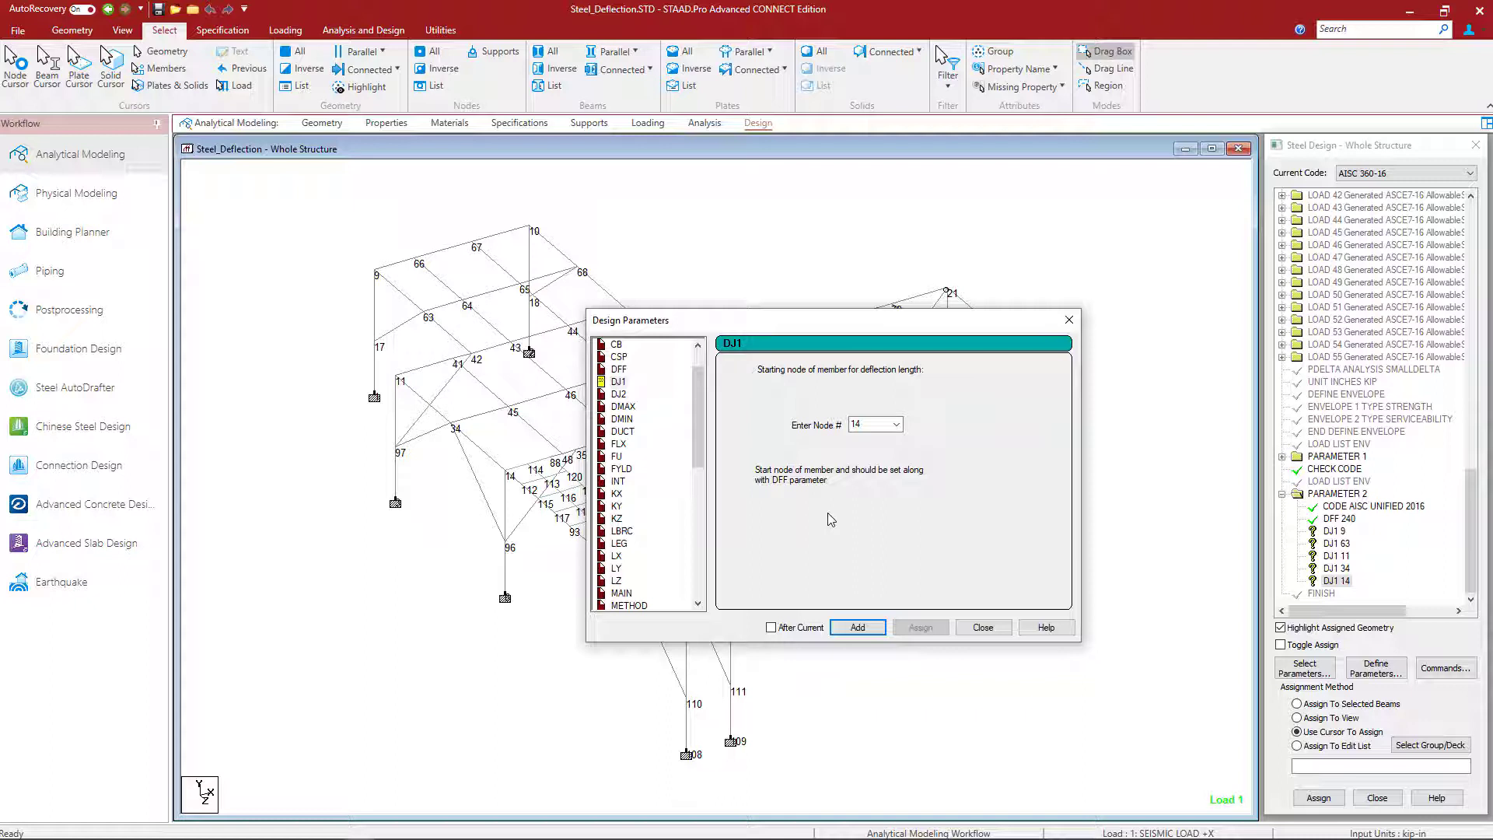
{"action": "left_click", "coordinate": [612, 396]}
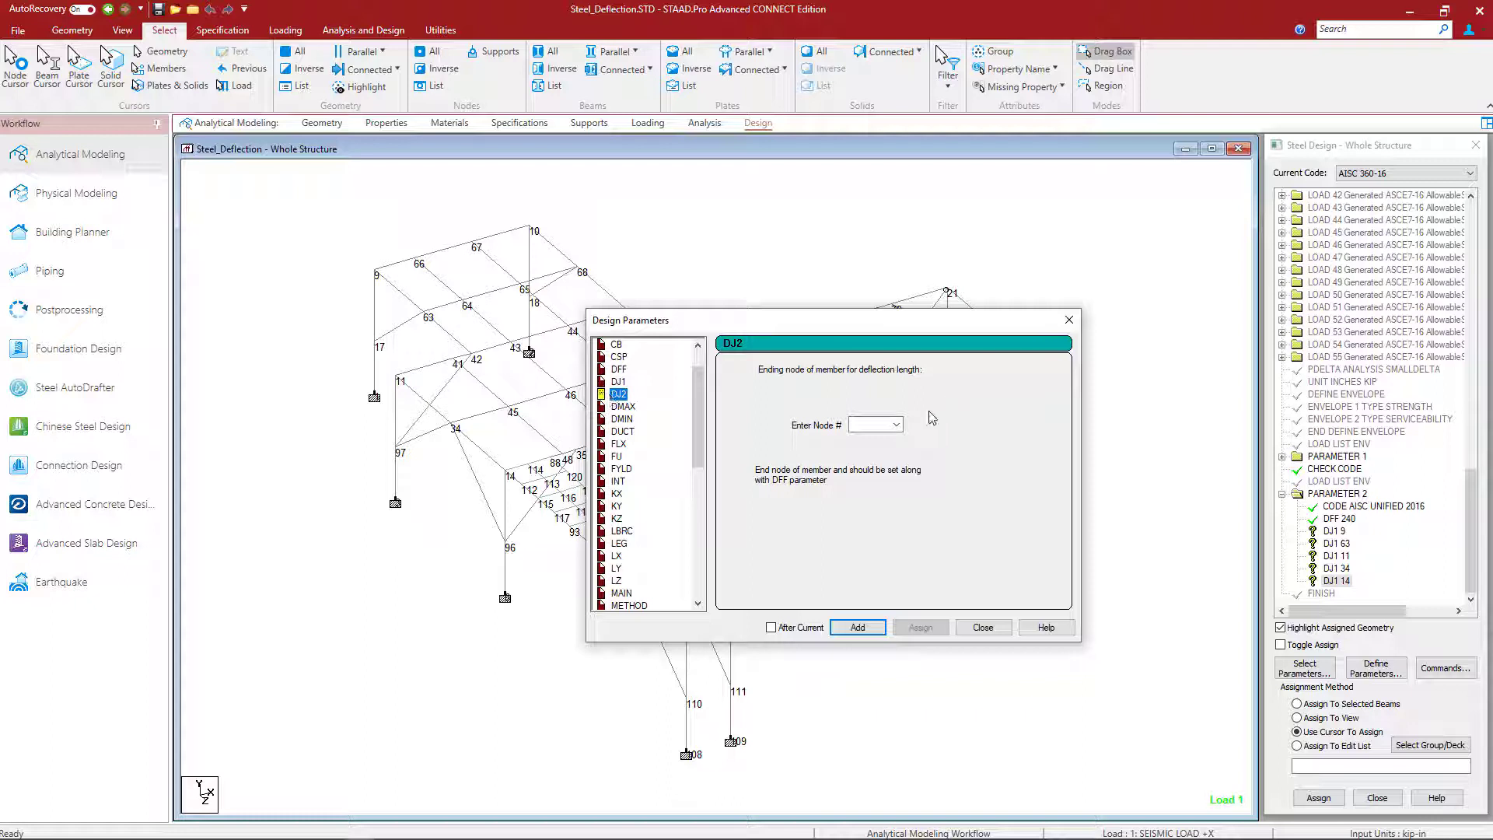
Step: Add DJ2 ending nodes 10 and 68 to the design parameters
{"action": "left_click", "coordinate": [896, 424]}
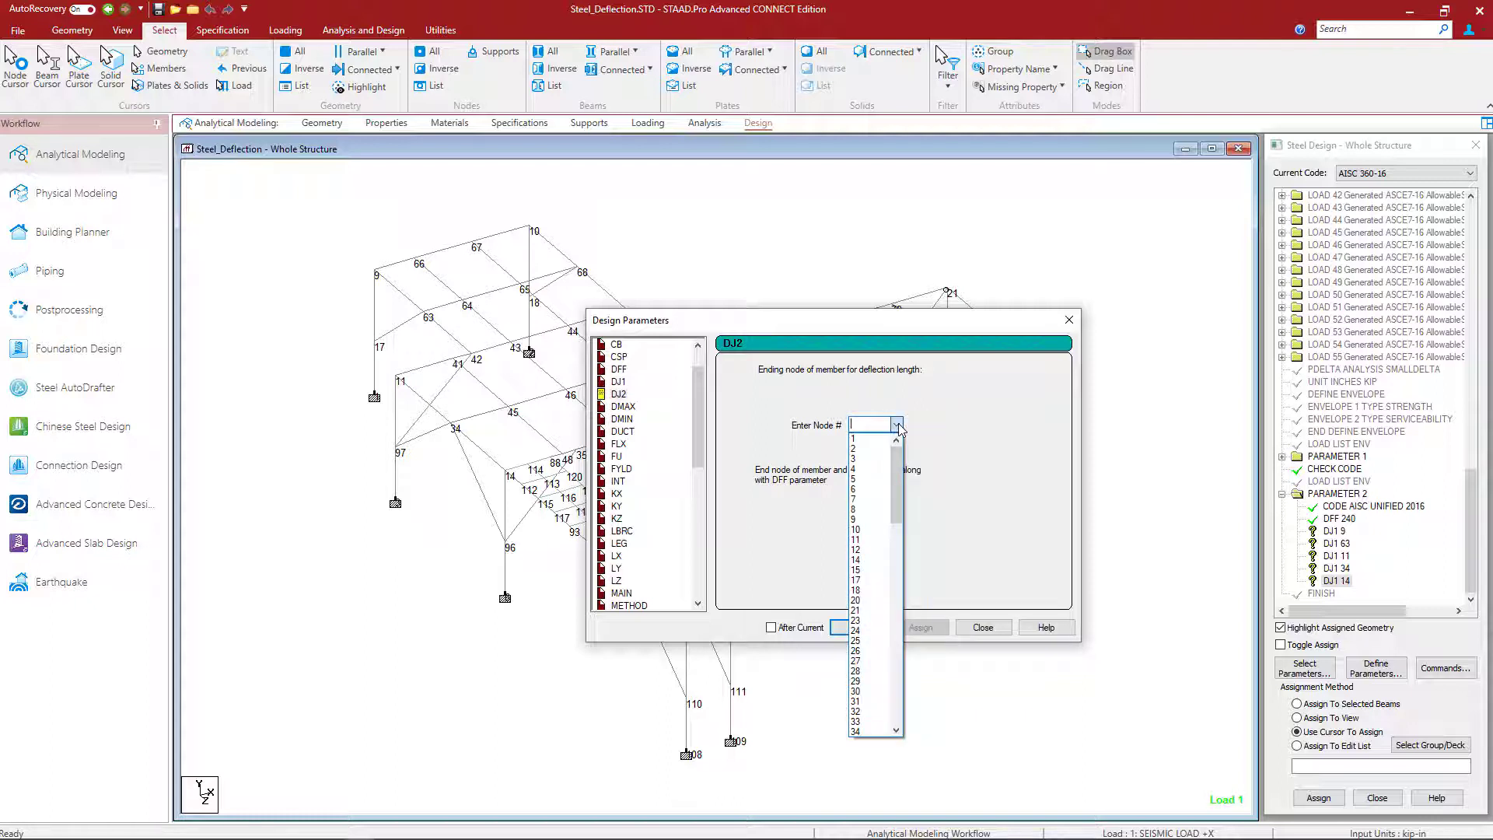
{"action": "left_click", "coordinate": [858, 529]}
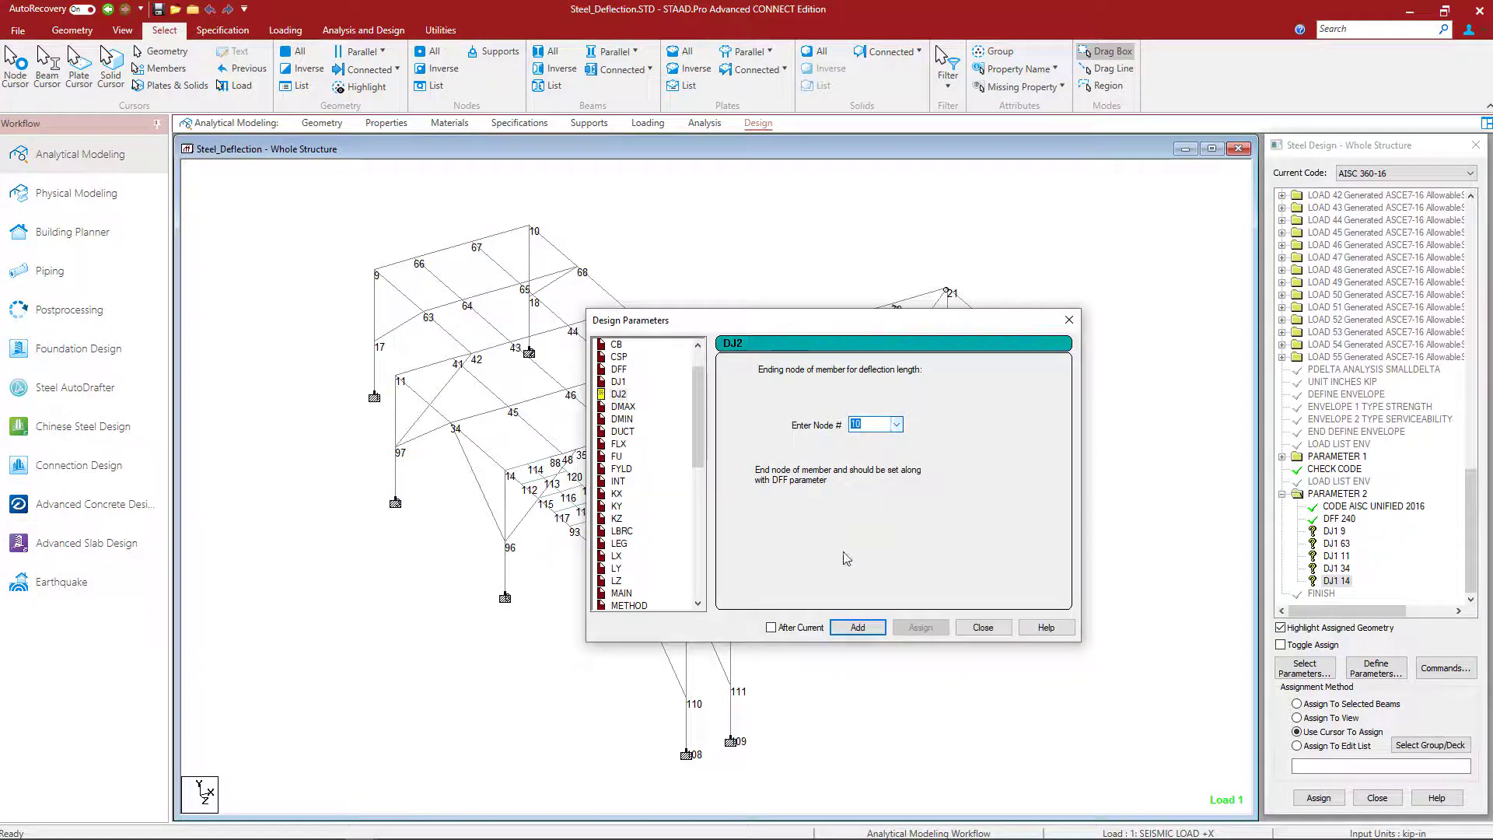
{"action": "left_click", "coordinate": [856, 630]}
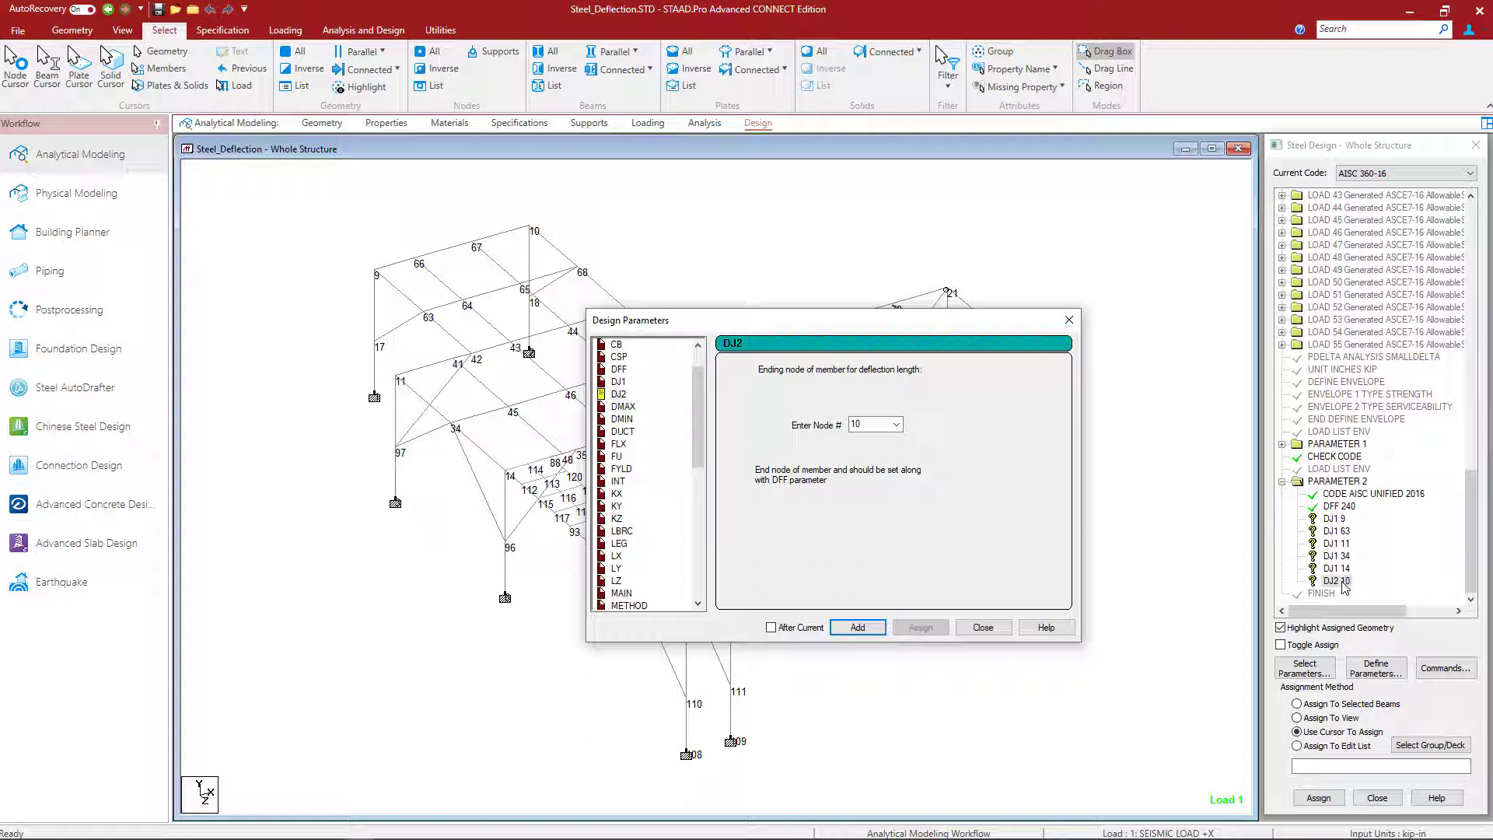
{"action": "left_click", "coordinate": [896, 424]}
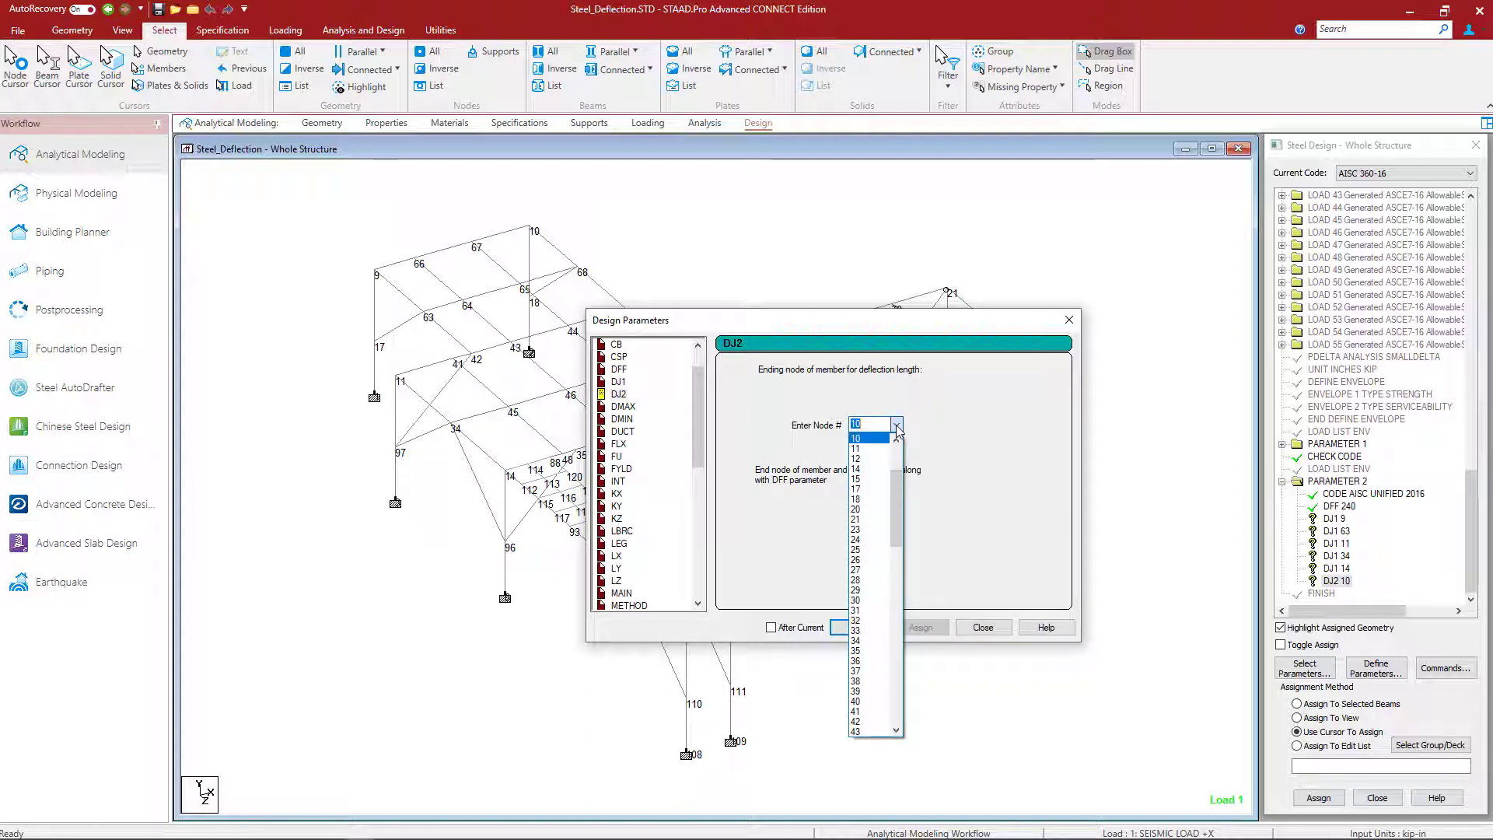
{"action": "scroll", "coordinate": [871, 591], "scroll_direction": "down", "scroll_amount": 4}
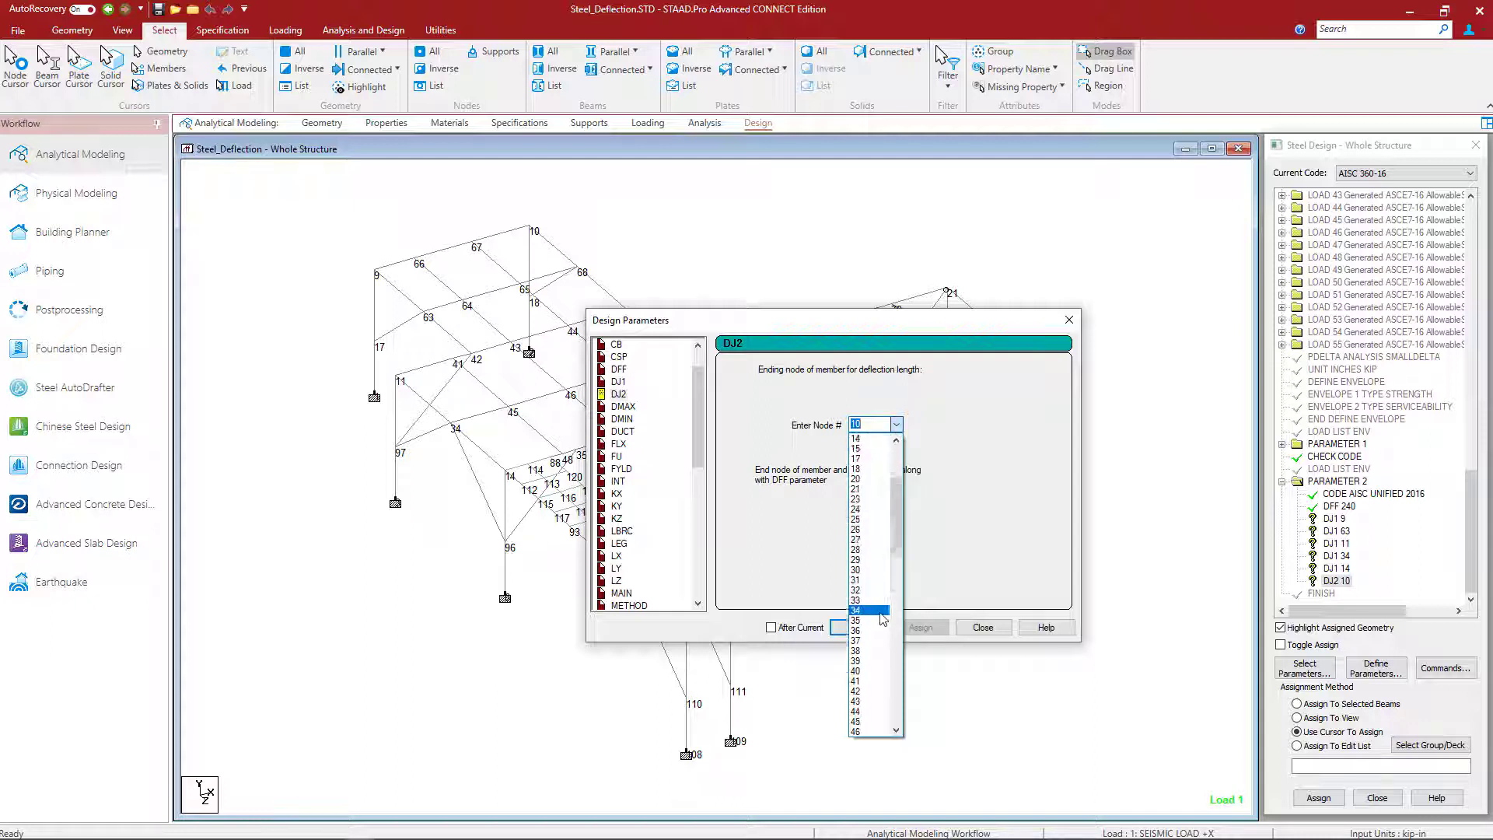
{"action": "scroll", "coordinate": [887, 625], "scroll_direction": "down", "scroll_amount": 4}
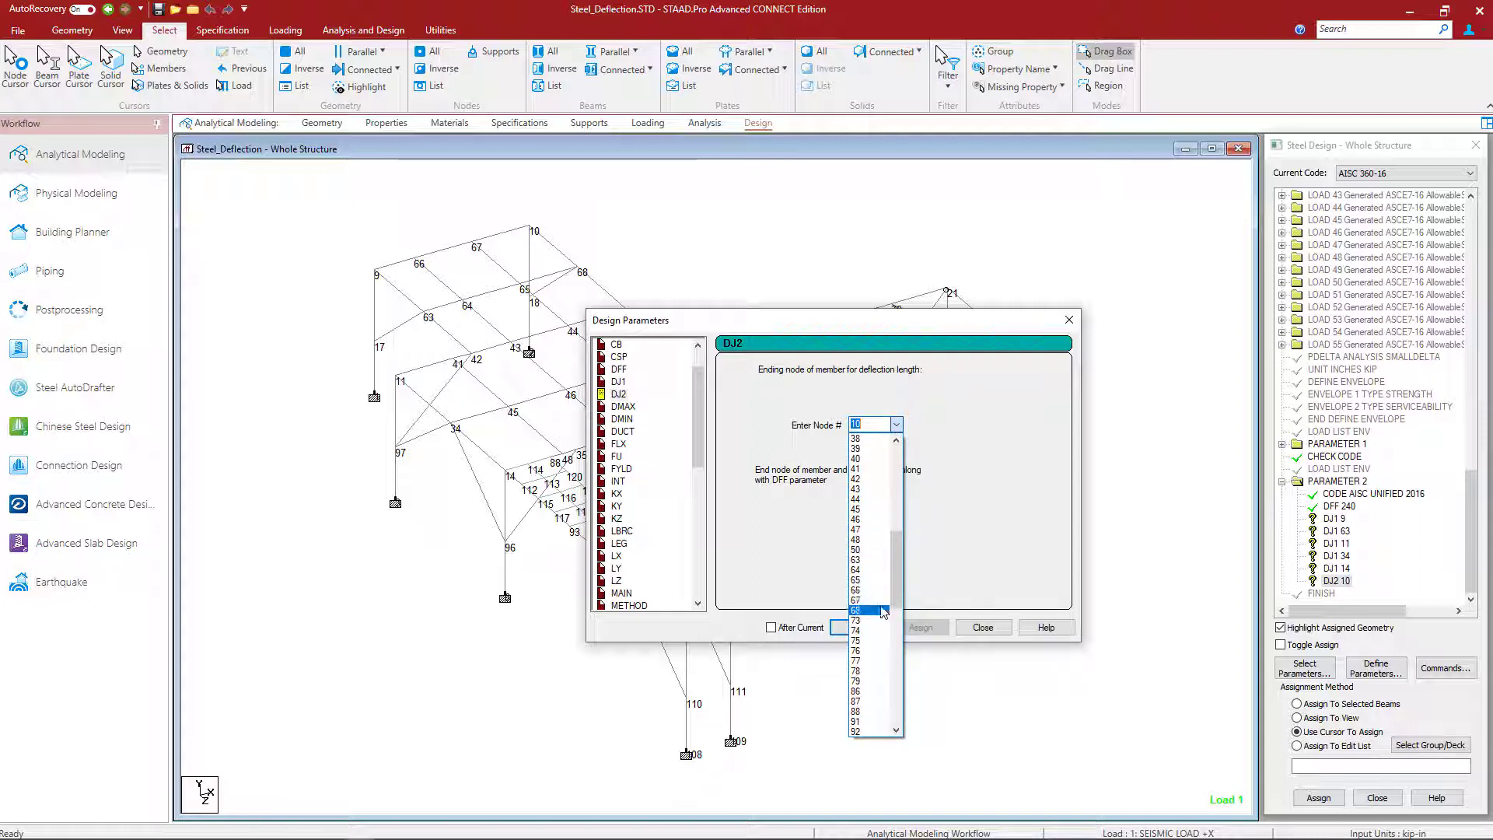
{"action": "left_click", "coordinate": [871, 612]}
{"action": "left_click", "coordinate": [857, 628]}
Step: Add DJ2 ending nodes 12, 36 and 15 to the design parameters
{"action": "left_click", "coordinate": [895, 424]}
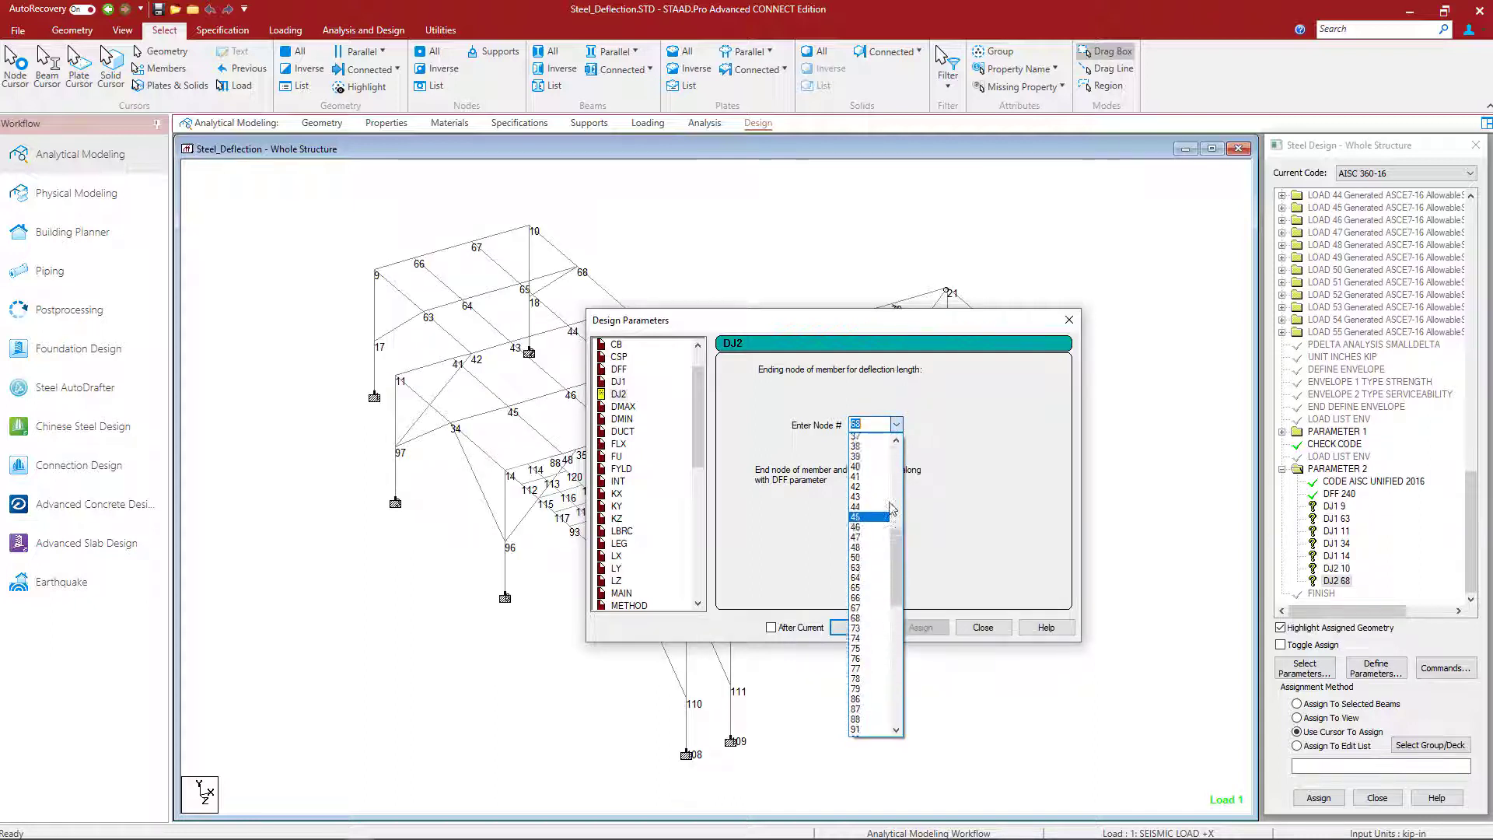
{"action": "left_click", "coordinate": [871, 549]}
{"action": "left_click", "coordinate": [857, 628]}
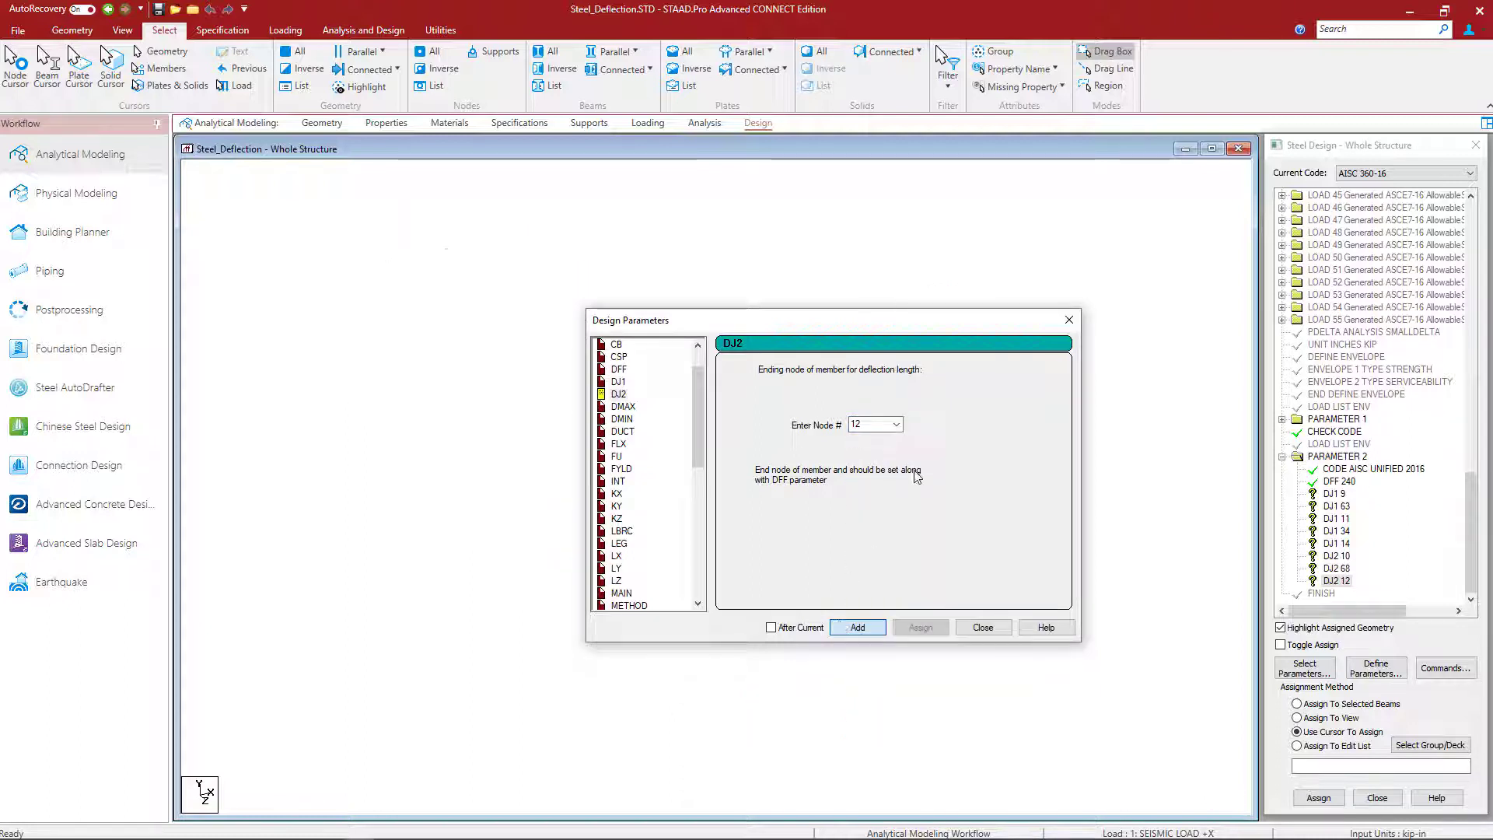
{"action": "left_click", "coordinate": [896, 424]}
{"action": "left_click", "coordinate": [856, 640]}
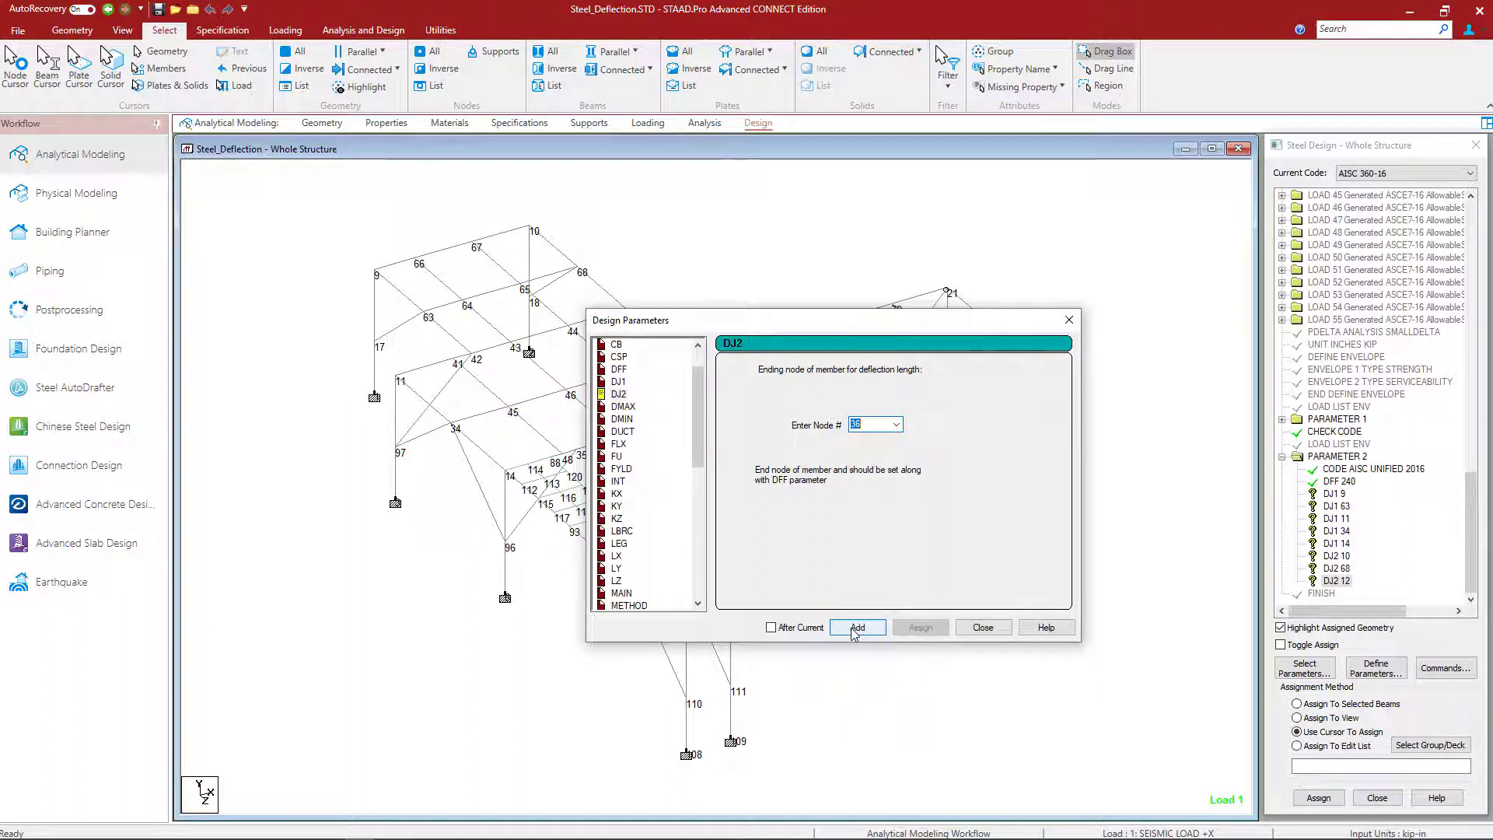
{"action": "left_click", "coordinate": [856, 626]}
{"action": "left_click", "coordinate": [896, 424]}
{"action": "scroll", "coordinate": [871, 505], "scroll_direction": "up", "scroll_amount": 3}
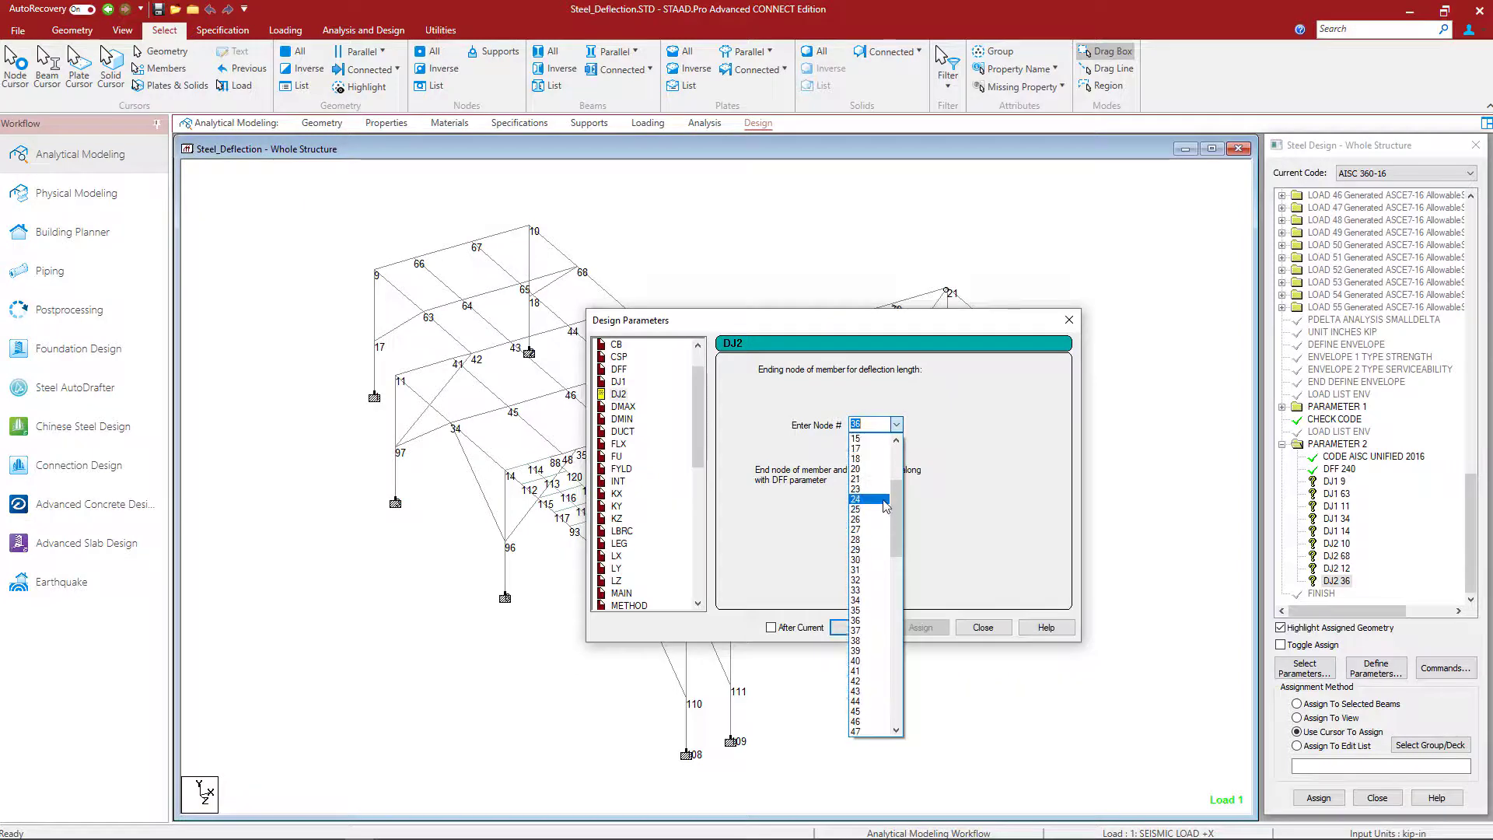
{"action": "left_click", "coordinate": [855, 438]}
{"action": "left_click", "coordinate": [857, 627]}
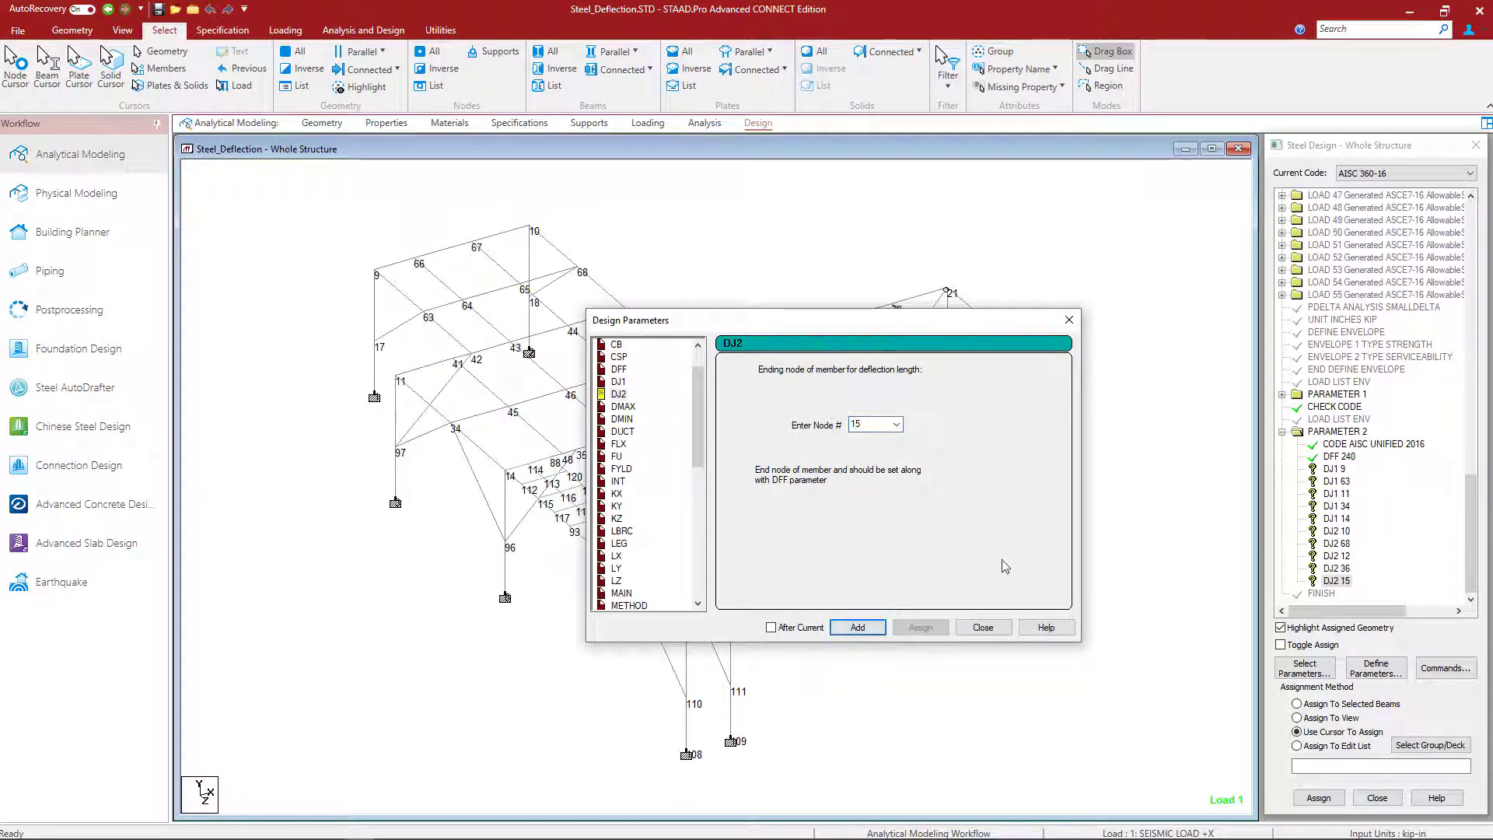
Step: Assign DJ1 9 and DJ2 10 to the roof beams from node 9 through 67 to 10
{"action": "left_click", "coordinate": [983, 626]}
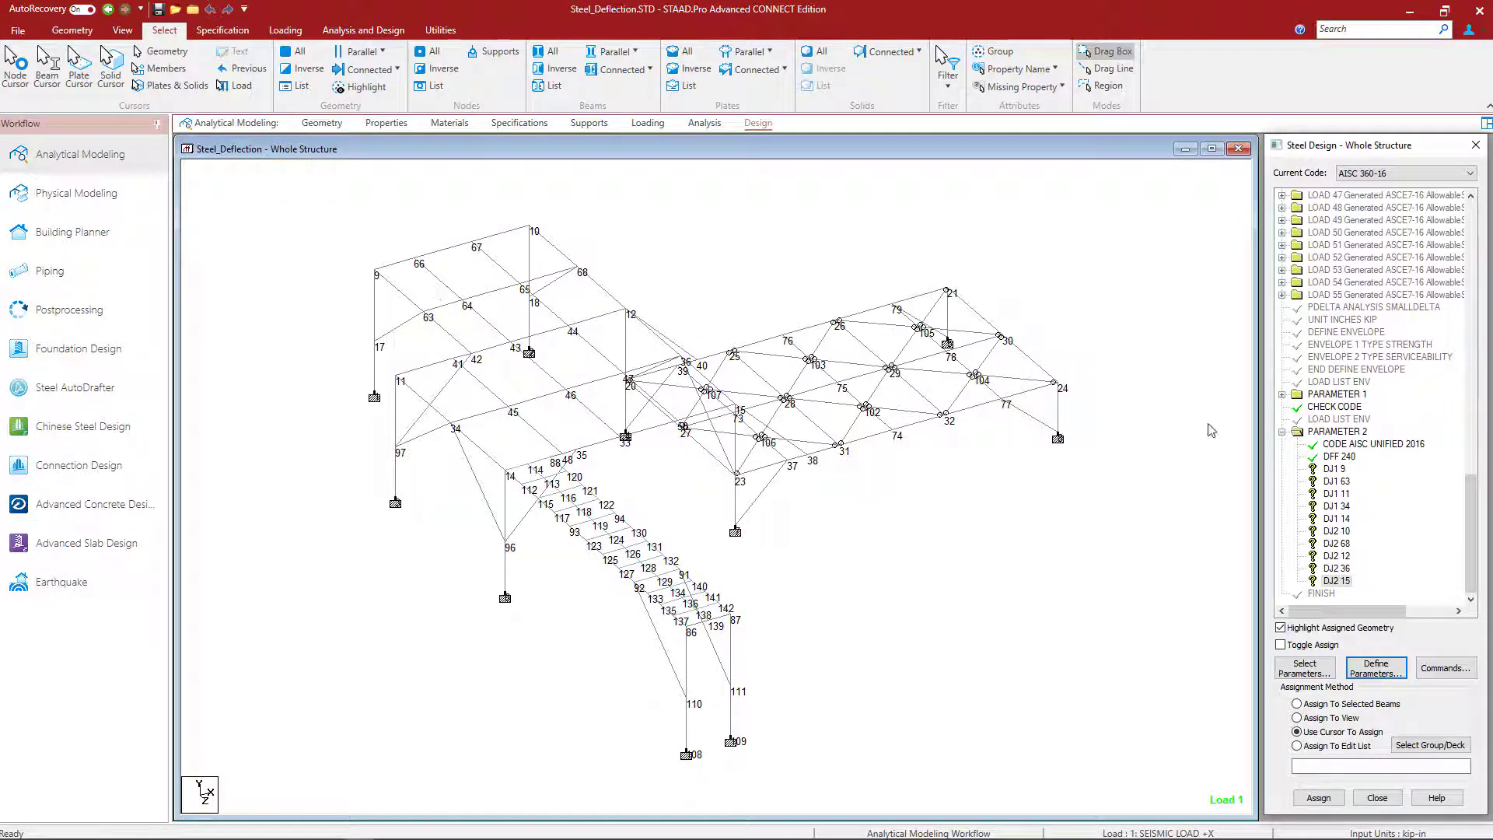
{"action": "left_click", "coordinate": [1333, 469]}
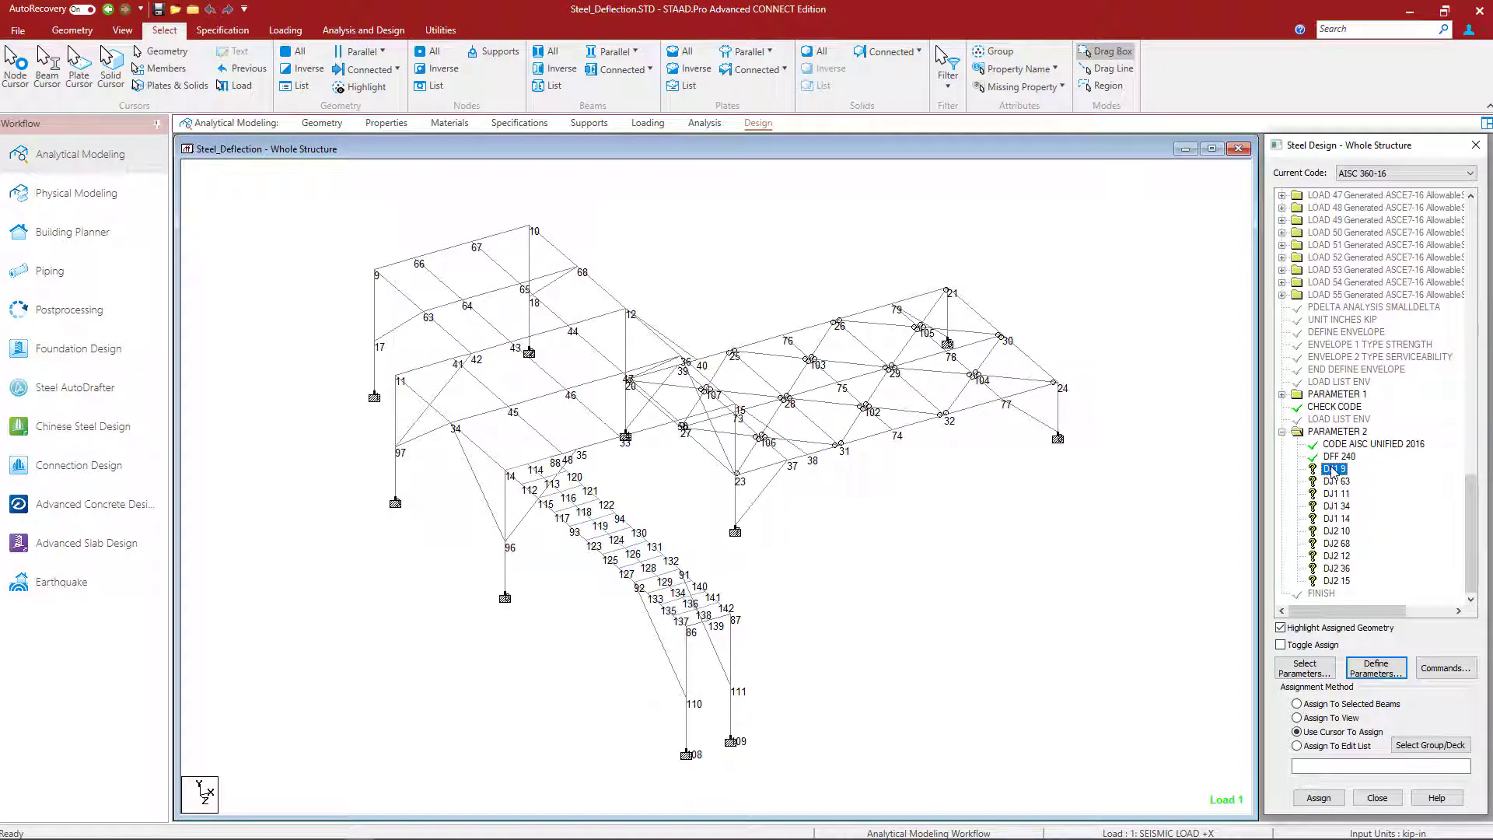
{"action": "left_click", "coordinate": [399, 269]}
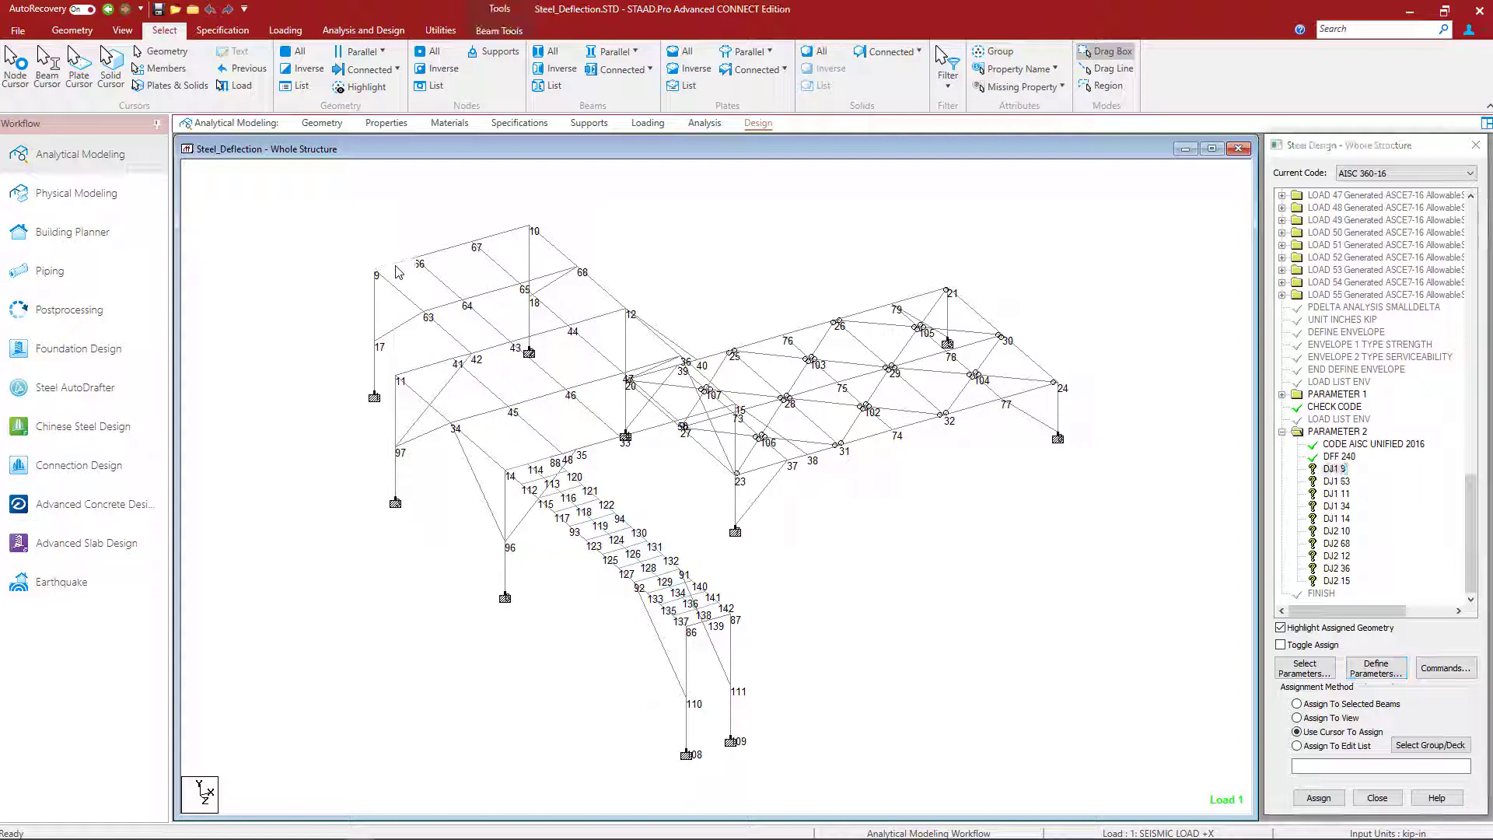
{"action": "left_click", "coordinate": [491, 238], "text": "ctrl"}
{"action": "left_click", "coordinate": [1280, 628]}
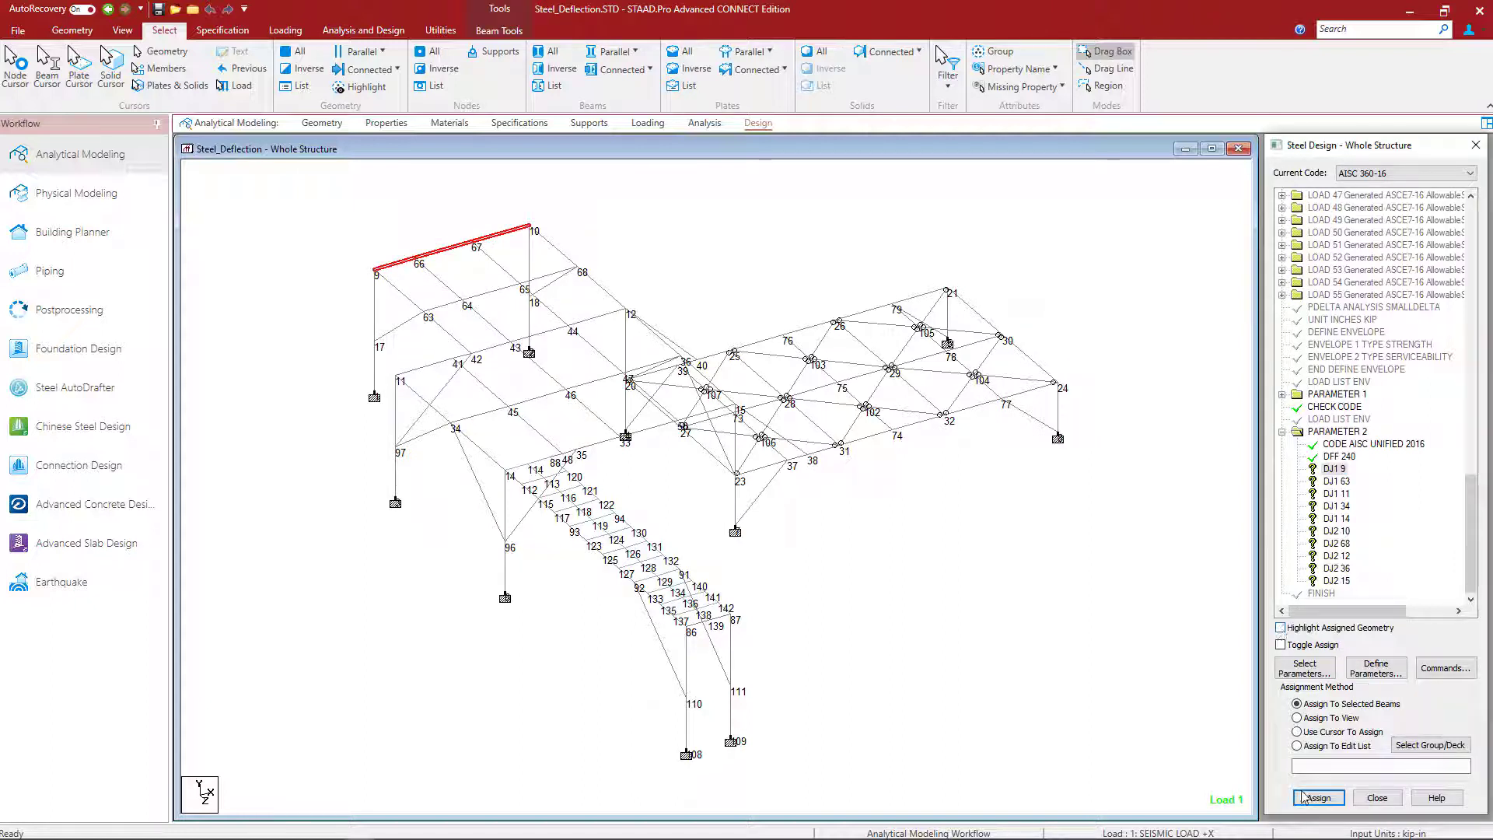
{"action": "left_click", "coordinate": [1304, 797]}
{"action": "left_click", "coordinate": [1361, 519]}
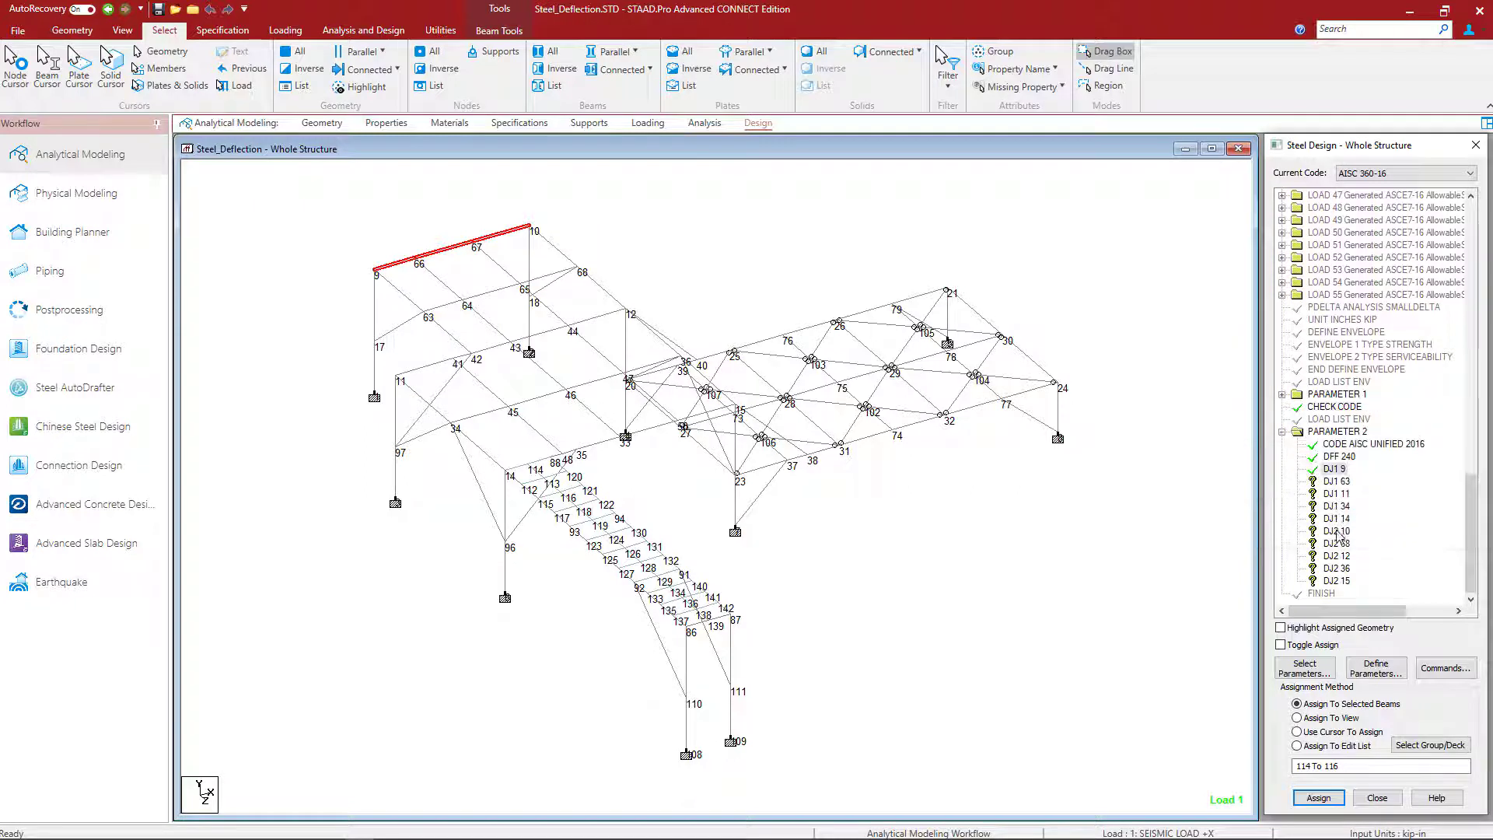
{"action": "left_click", "coordinate": [1318, 798]}
{"action": "left_click", "coordinate": [1361, 520]}
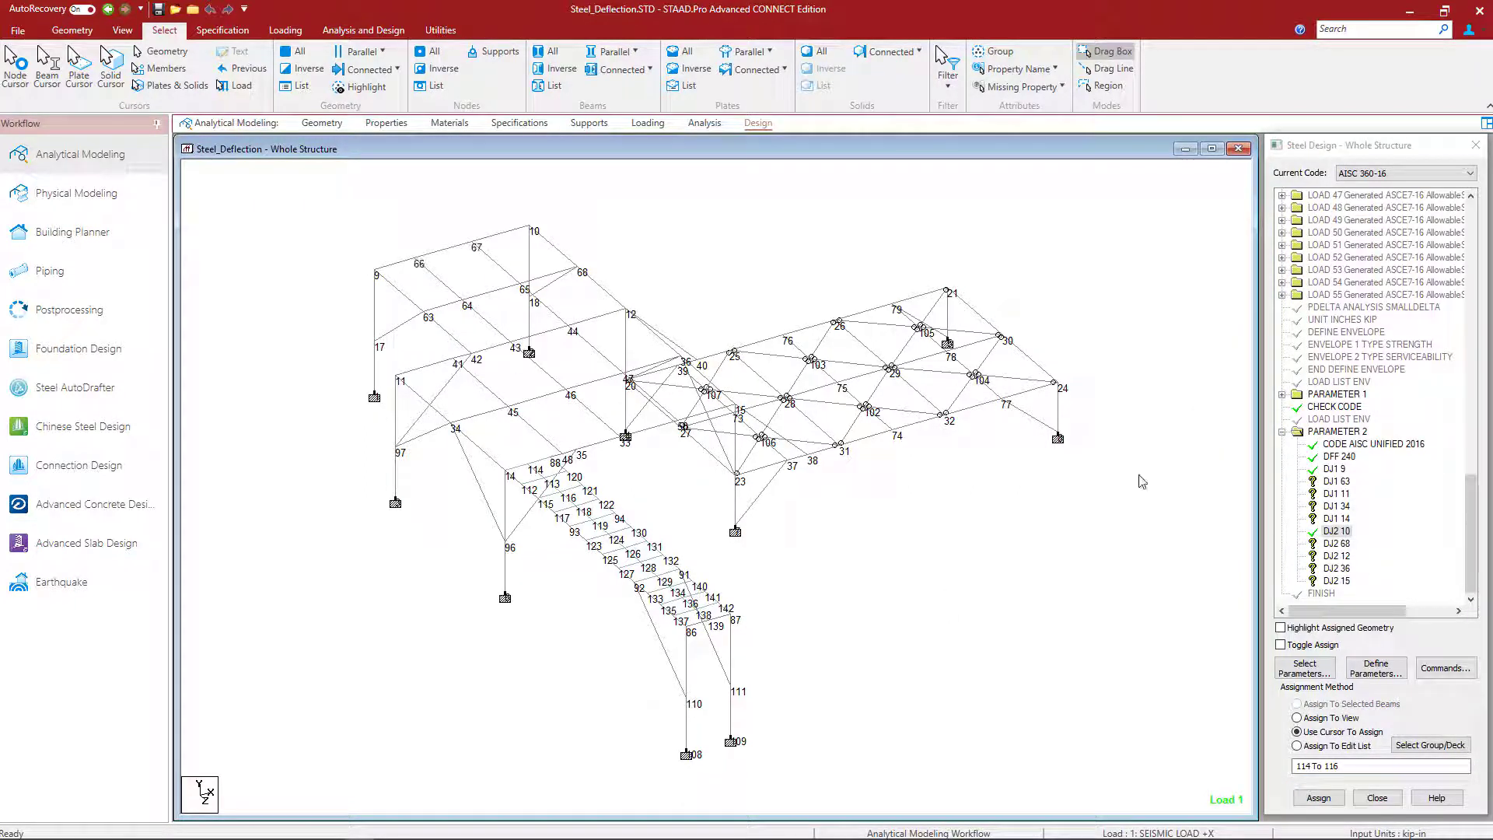
Step: Assign DJ1 63 and DJ2 68 to the roof beams from node 63 through 65 to 68
{"action": "left_click", "coordinate": [1337, 481]}
{"action": "left_click", "coordinate": [447, 304]}
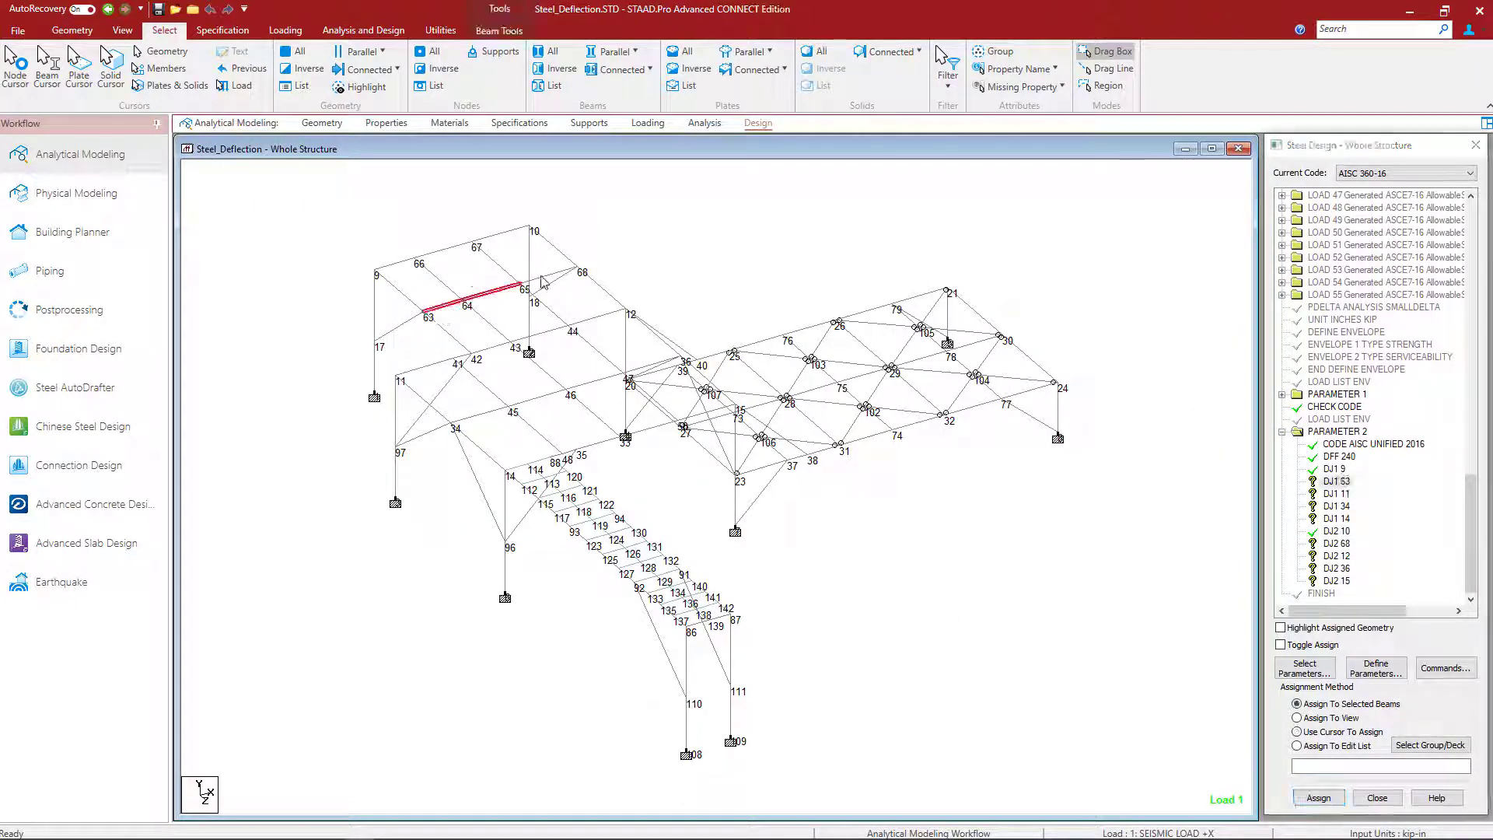
{"action": "left_click", "coordinate": [542, 277], "text": "ctrl"}
{"action": "left_click", "coordinate": [1318, 798]}
{"action": "left_click", "coordinate": [1370, 519]}
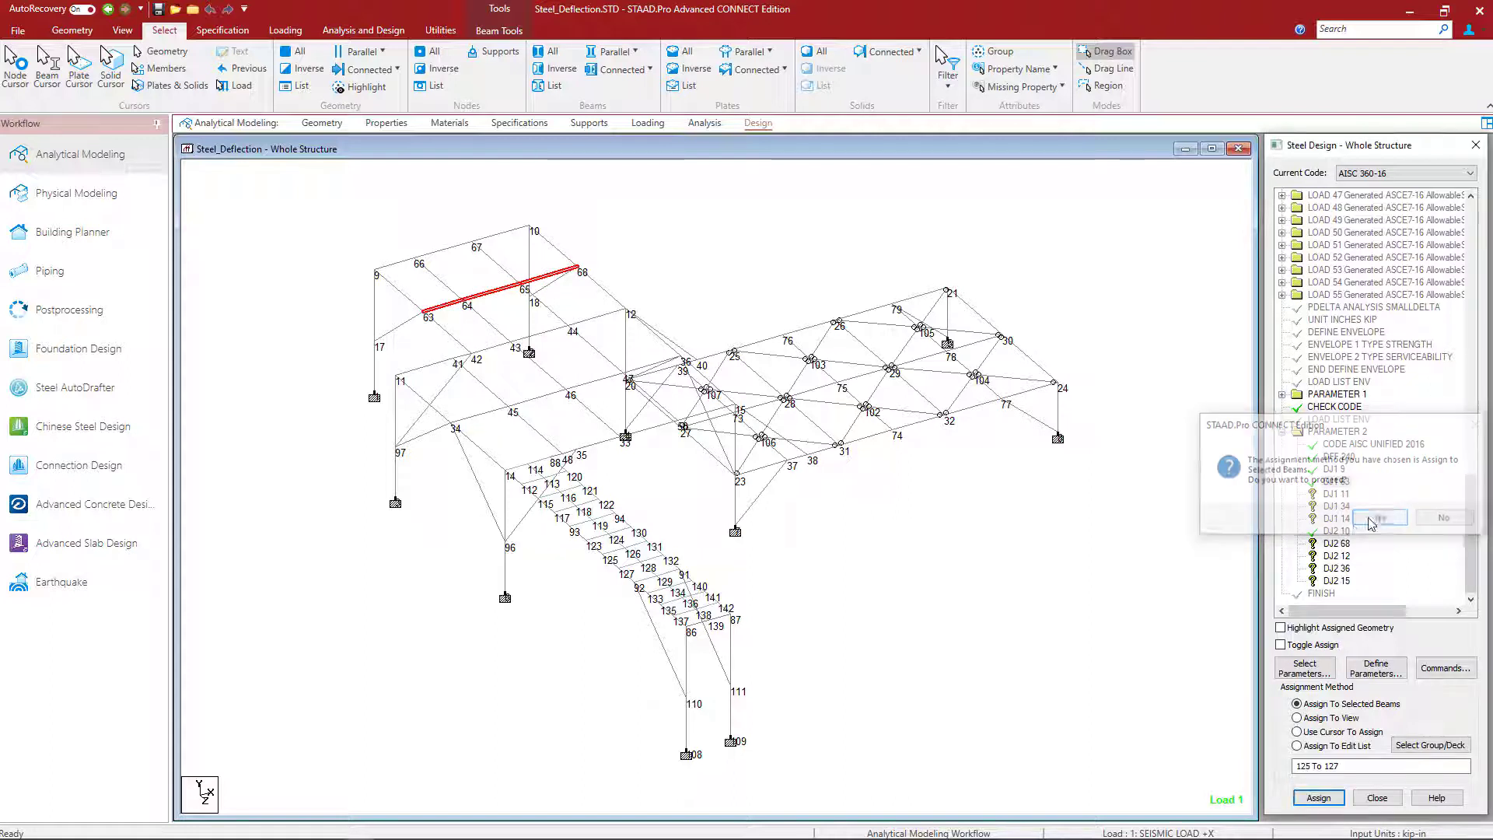
{"action": "left_click", "coordinate": [1337, 542]}
{"action": "left_click", "coordinate": [1318, 798]}
{"action": "left_click", "coordinate": [1380, 517]}
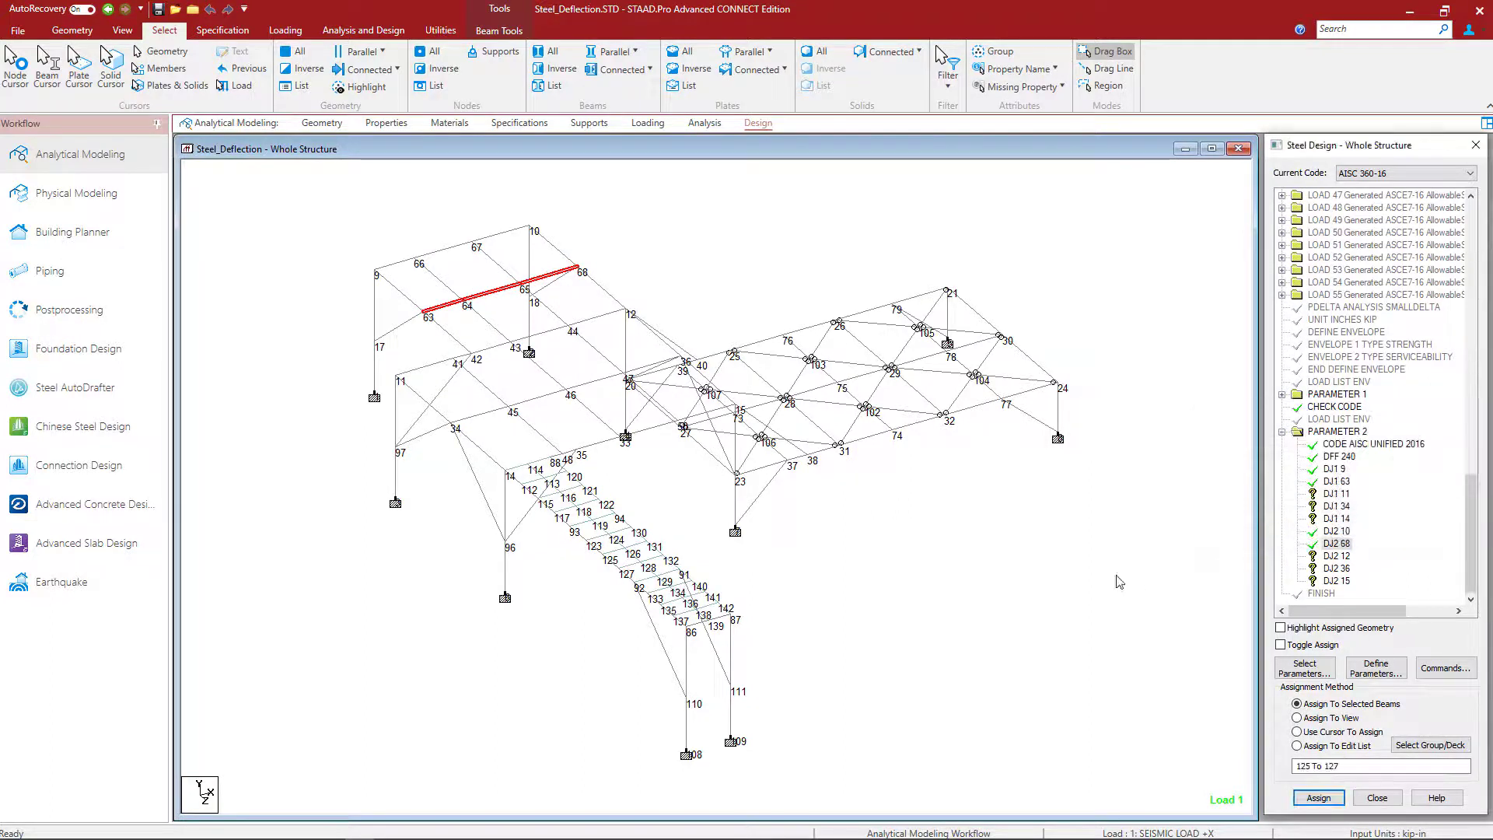
Step: Assign DJ1 11 and DJ2 12 to the beam line from node 11 to 12
{"action": "left_click", "coordinate": [1337, 493]}
{"action": "left_click", "coordinate": [456, 360]}
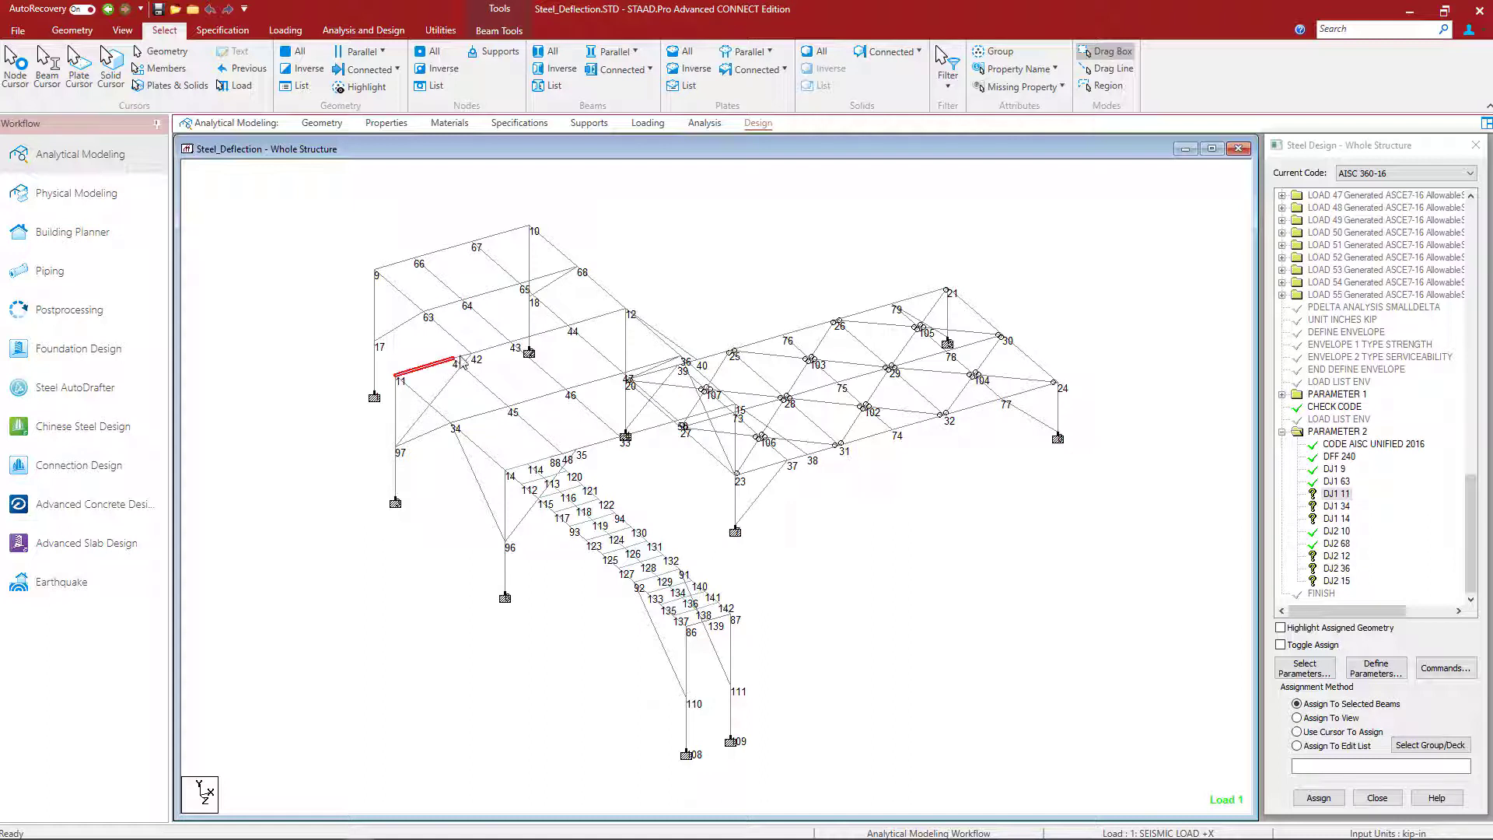
{"action": "left_click", "coordinate": [497, 346], "text": "ctrl"}
{"action": "left_click", "coordinate": [552, 331], "text": "ctrl"}
{"action": "left_click", "coordinate": [599, 317], "text": "ctrl"}
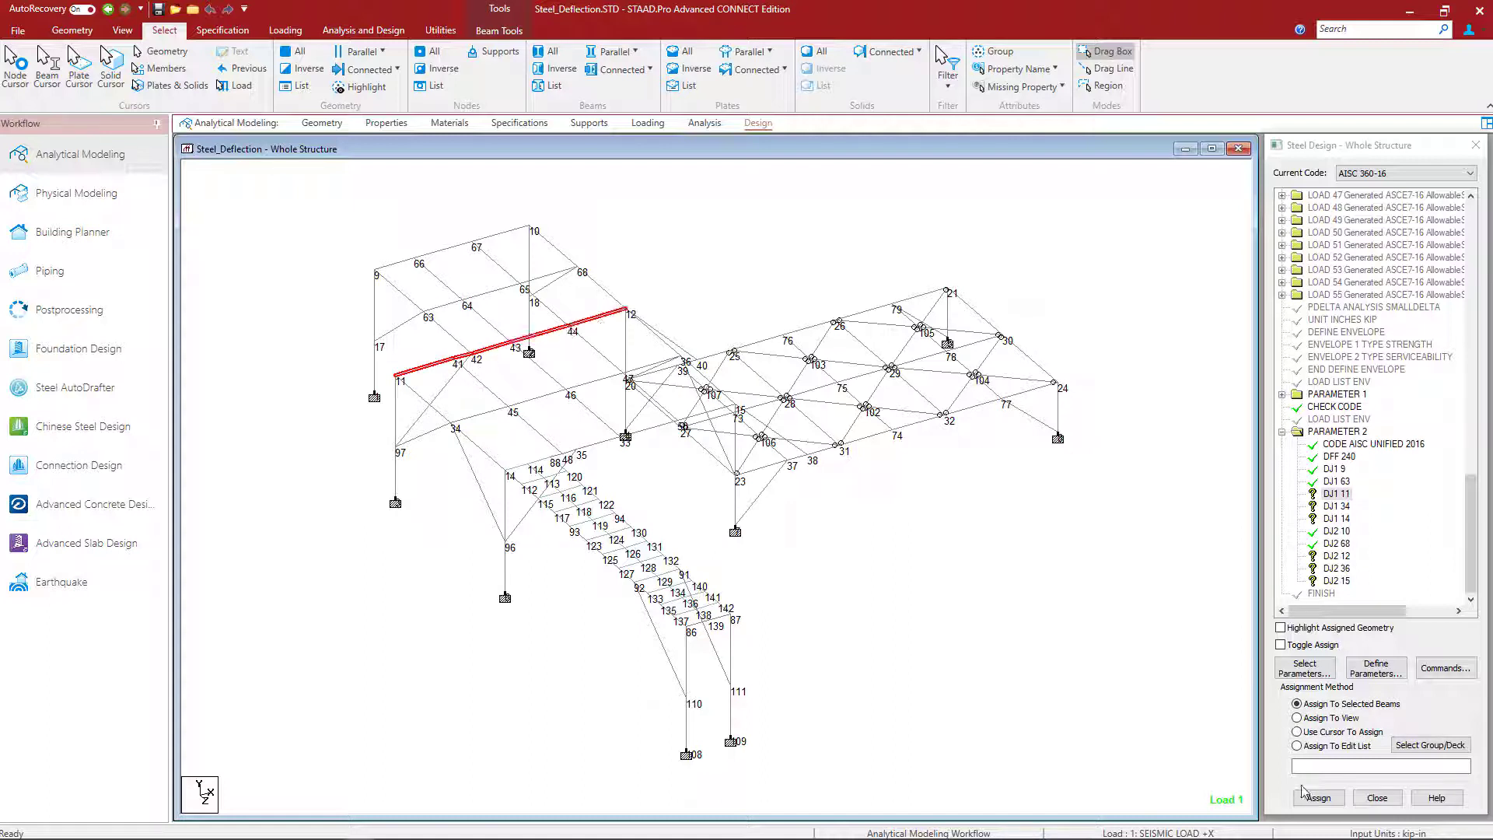
{"action": "left_click", "coordinate": [1315, 797]}
{"action": "left_click", "coordinate": [1379, 519]}
{"action": "left_click", "coordinate": [1336, 556]}
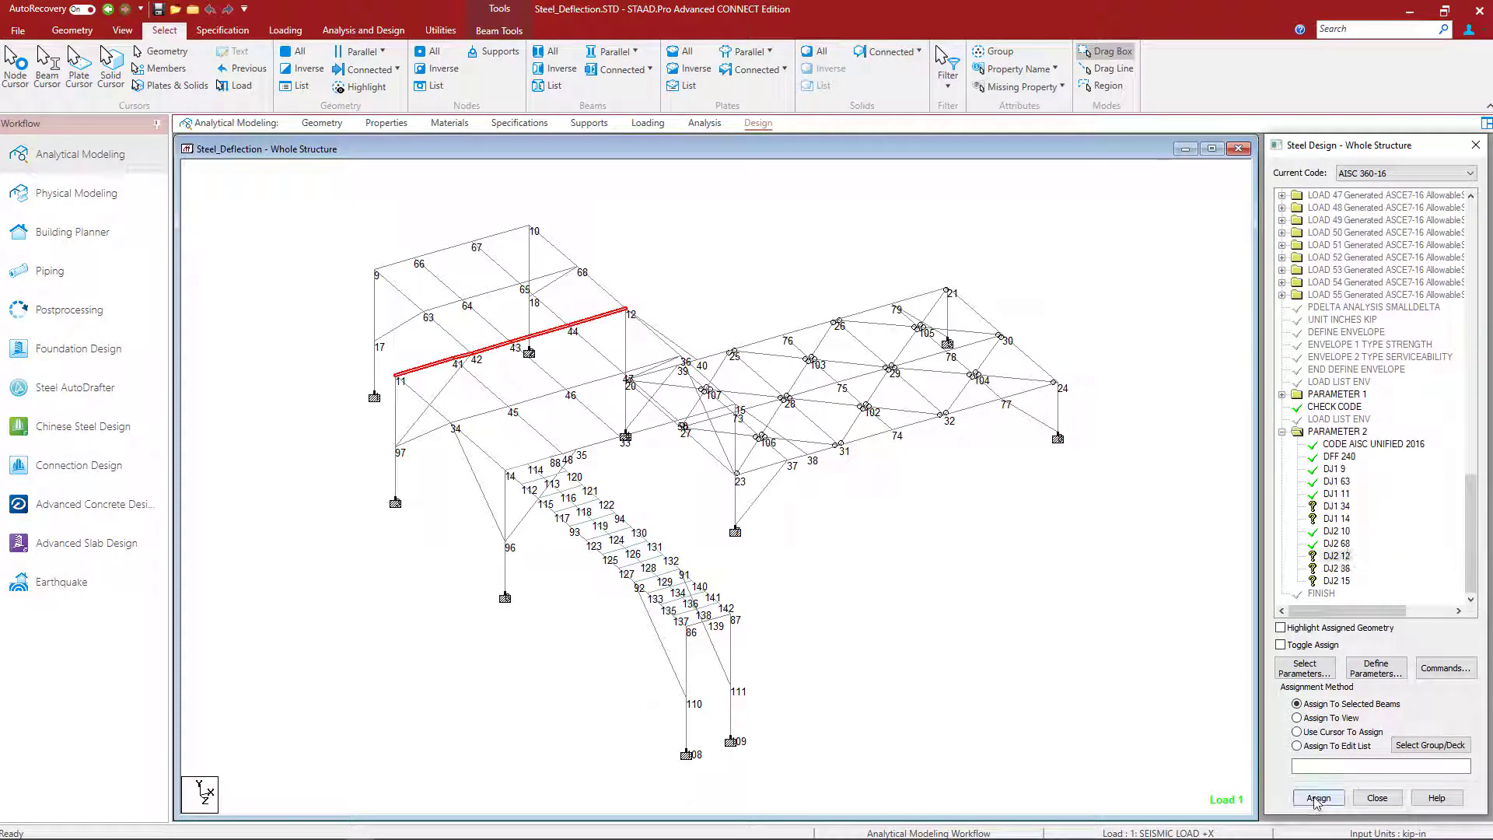
{"action": "left_click", "coordinate": [1318, 798]}
{"action": "left_click", "coordinate": [1380, 519]}
{"action": "left_click", "coordinate": [1296, 731]}
Step: Assign DJ1 34 and DJ2 36 to the beam line from node 34 to 36
{"action": "left_click", "coordinate": [1337, 505]}
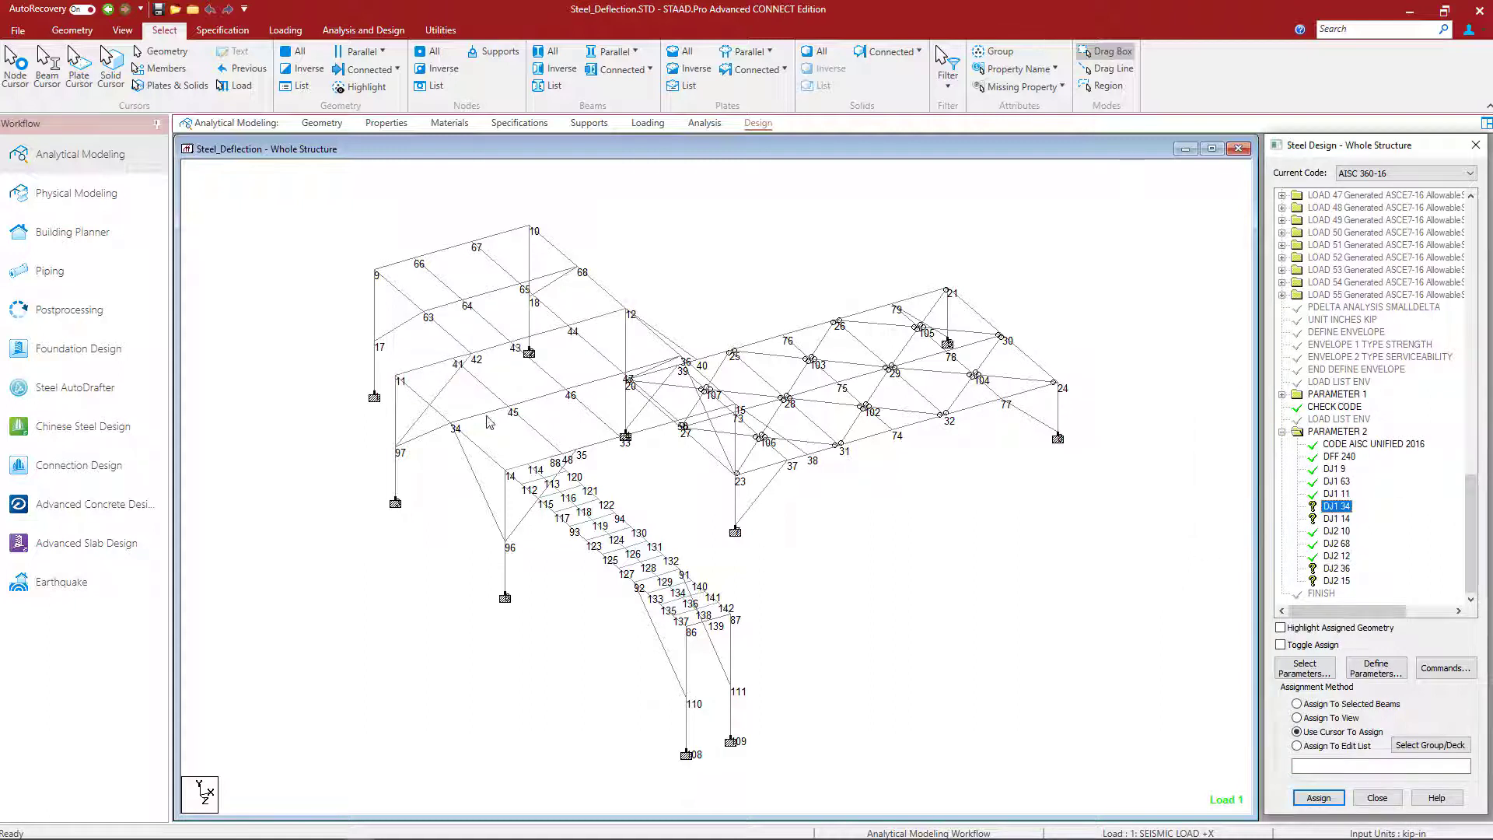
{"action": "left_click", "coordinate": [489, 422]}
{"action": "left_click", "coordinate": [541, 398], "text": "ctrl"}
{"action": "left_click", "coordinate": [595, 382], "text": "ctrl"}
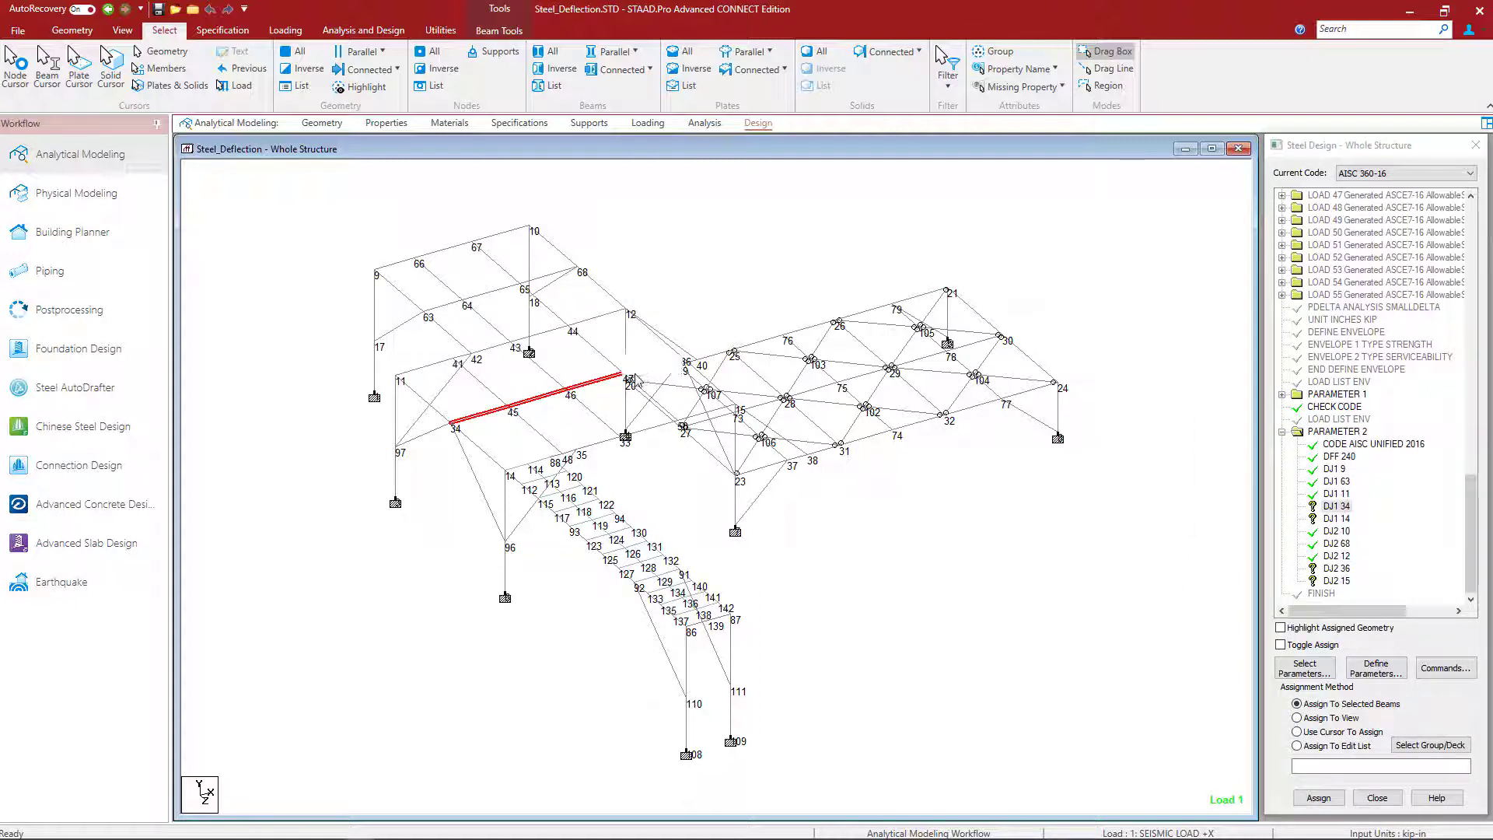
{"action": "left_click", "coordinate": [644, 373], "text": "ctrl"}
{"action": "left_click", "coordinate": [1318, 798]}
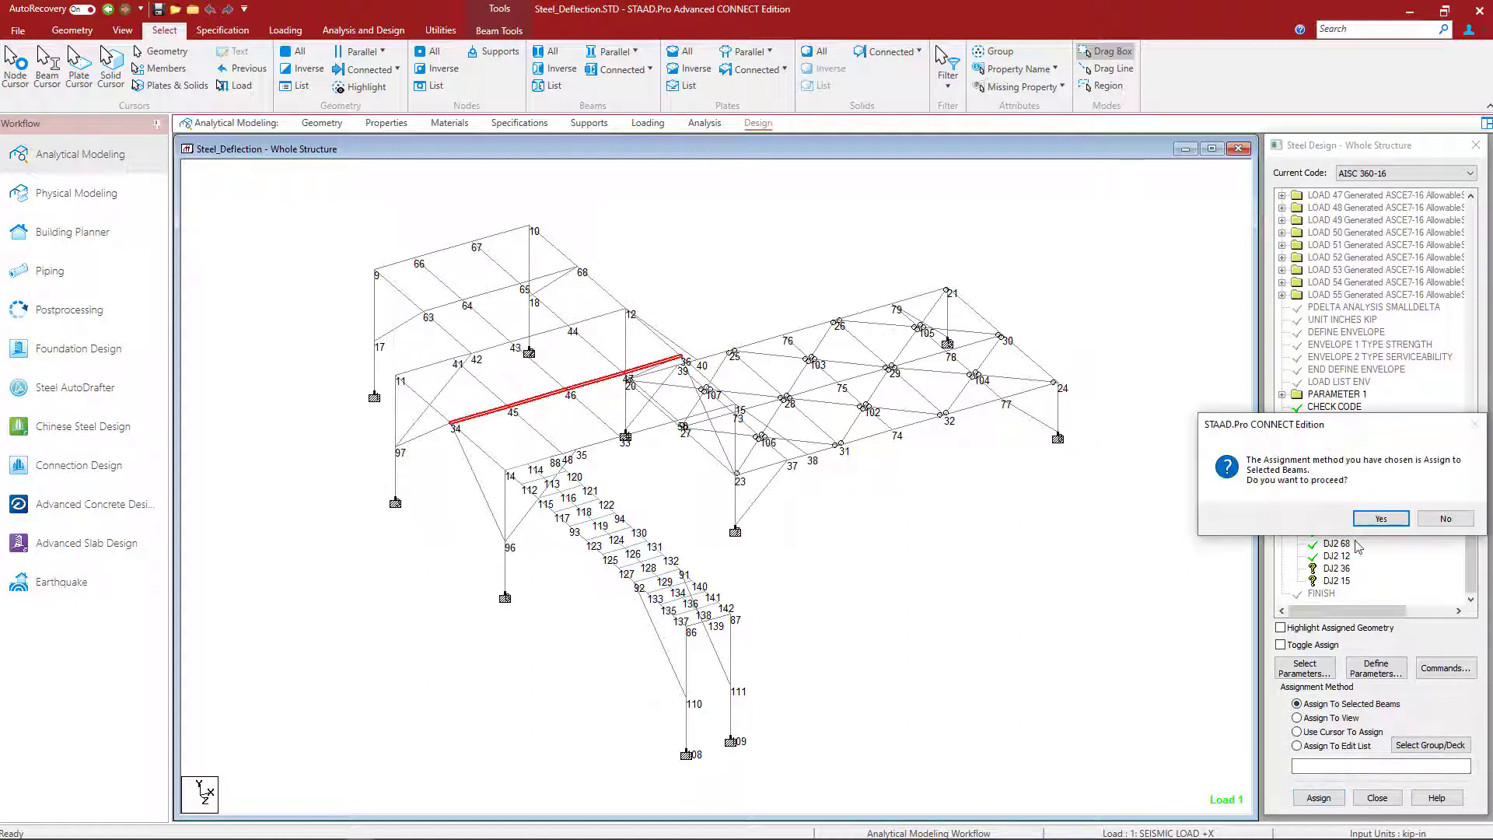
{"action": "left_click", "coordinate": [1381, 519]}
{"action": "left_click", "coordinate": [1336, 569]}
{"action": "left_click", "coordinate": [1318, 798]}
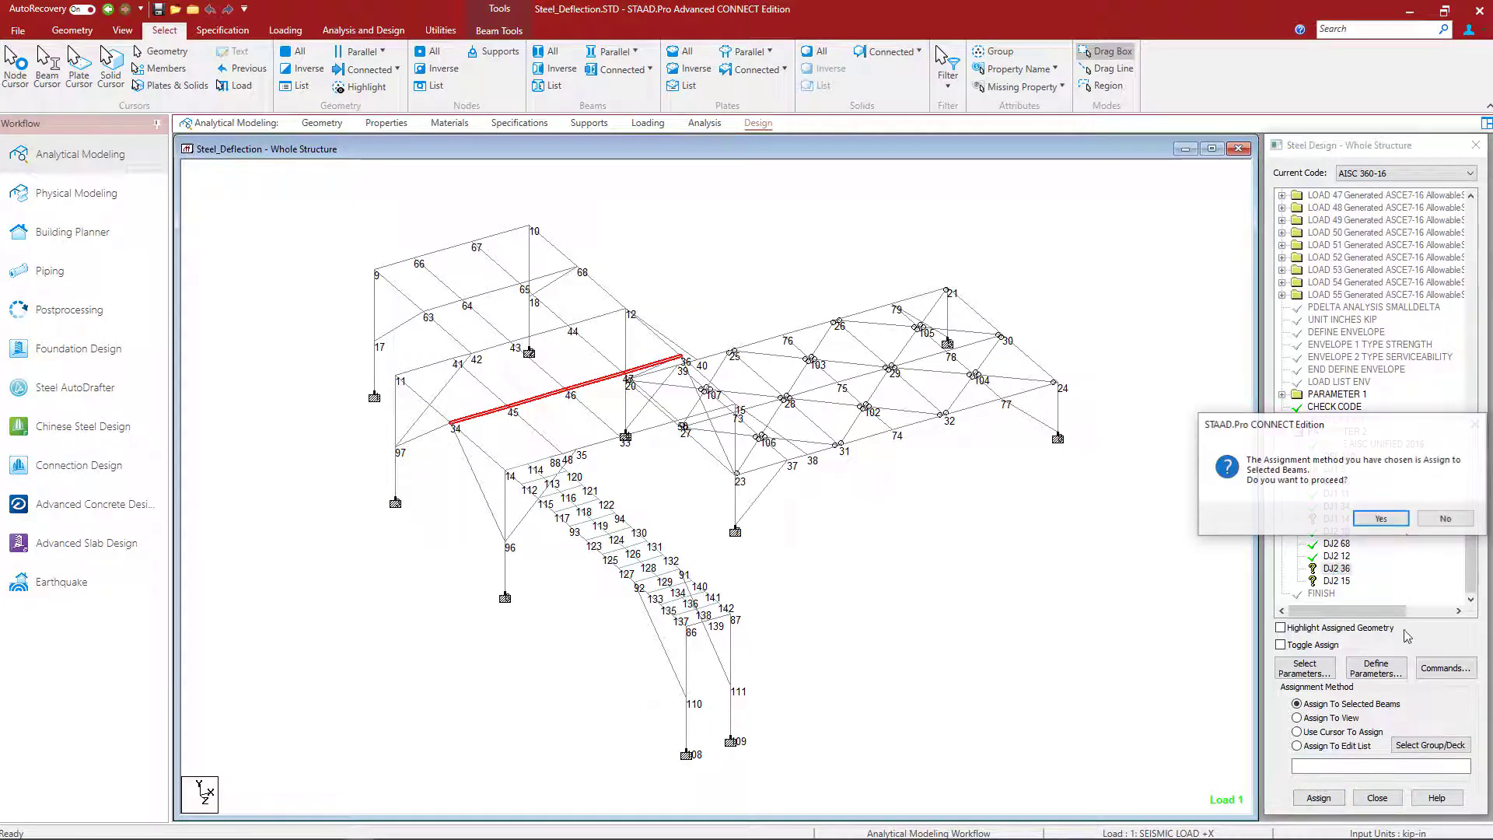
{"action": "left_click", "coordinate": [1380, 519]}
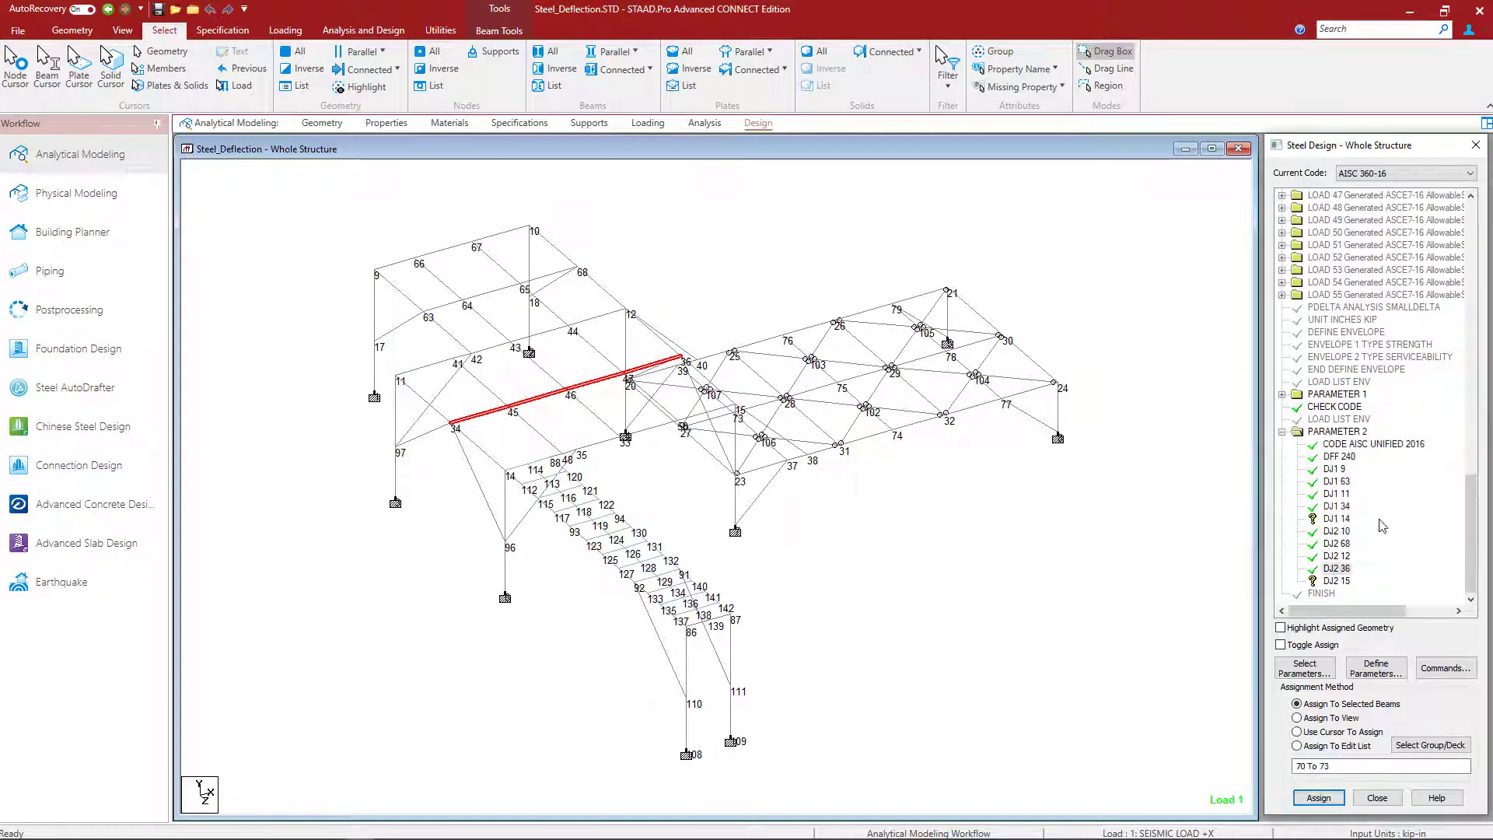
Step: Assign DJ1 14 and DJ2 15 to the beam line from node 14 to 15
{"action": "left_click", "coordinate": [531, 465]}
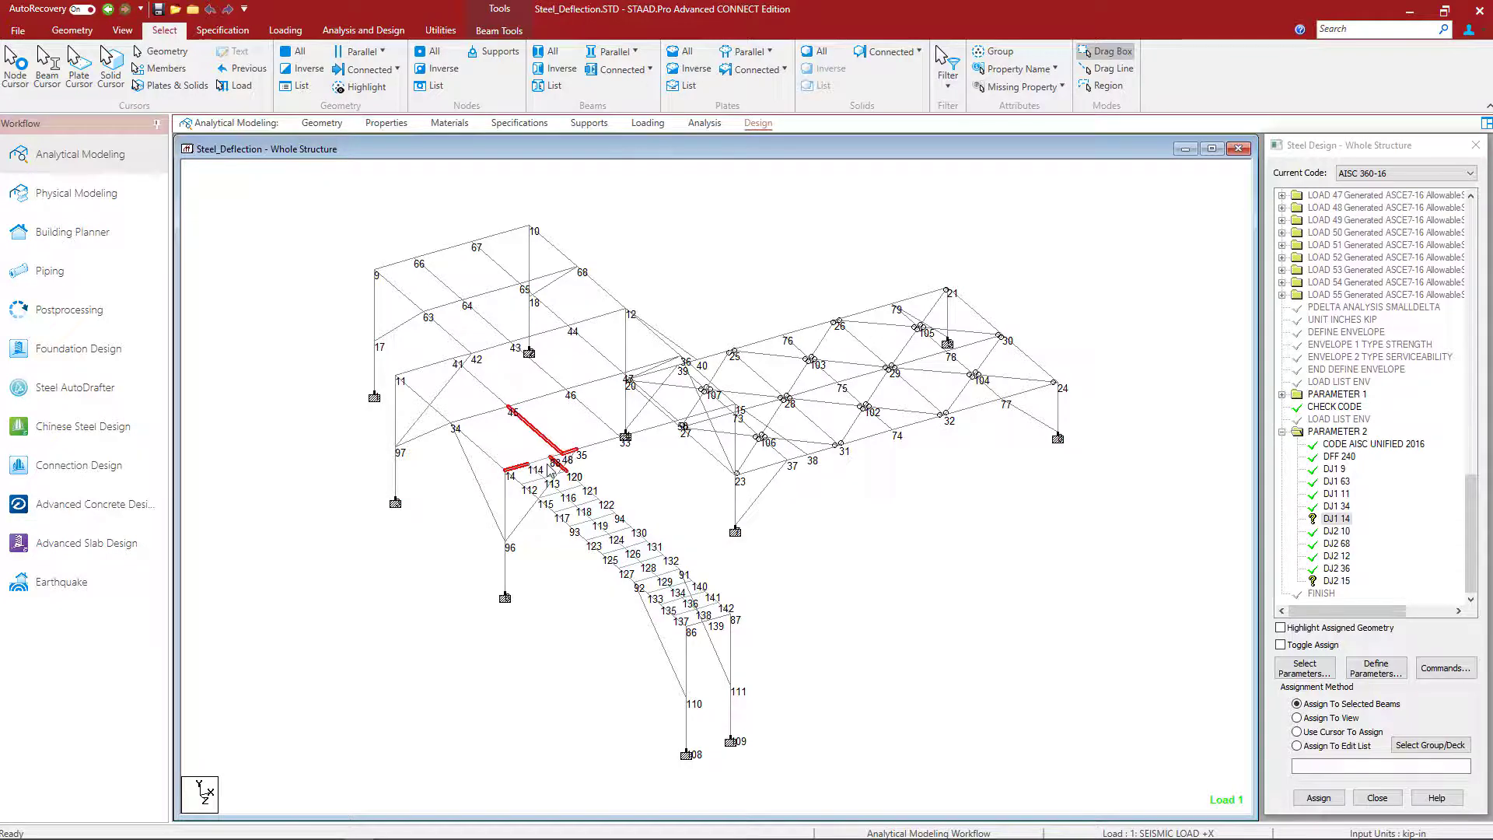
{"action": "left_click", "coordinate": [549, 449]}
{"action": "scroll", "coordinate": [548, 449], "scroll_direction": "up", "scroll_amount": 2}
{"action": "scroll", "coordinate": [549, 450], "scroll_direction": "up", "scroll_amount": 1}
{"action": "left_click", "coordinate": [404, 444]}
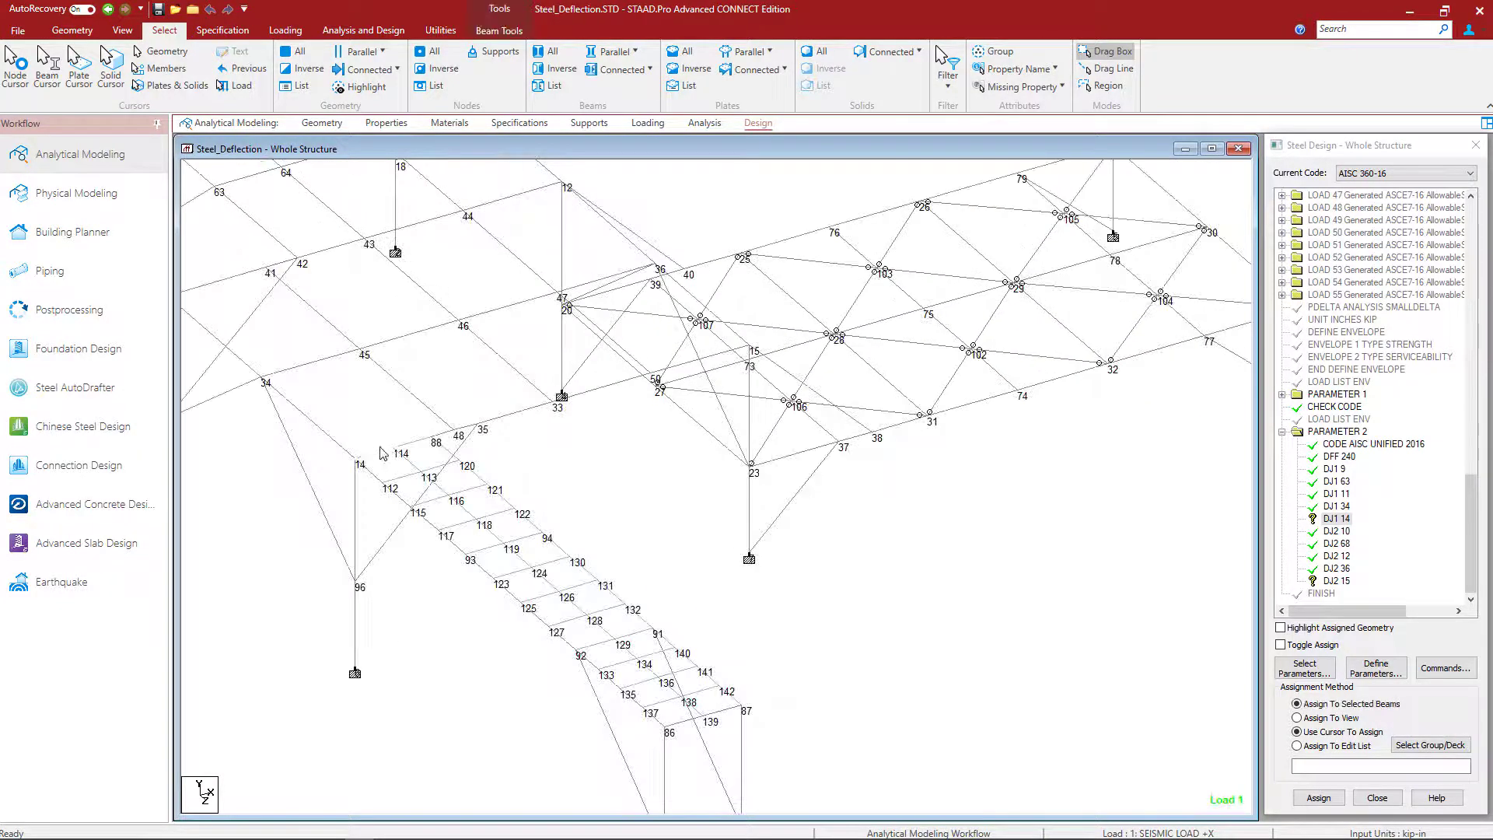
{"action": "left_click", "coordinate": [528, 409], "text": "ctrl"}
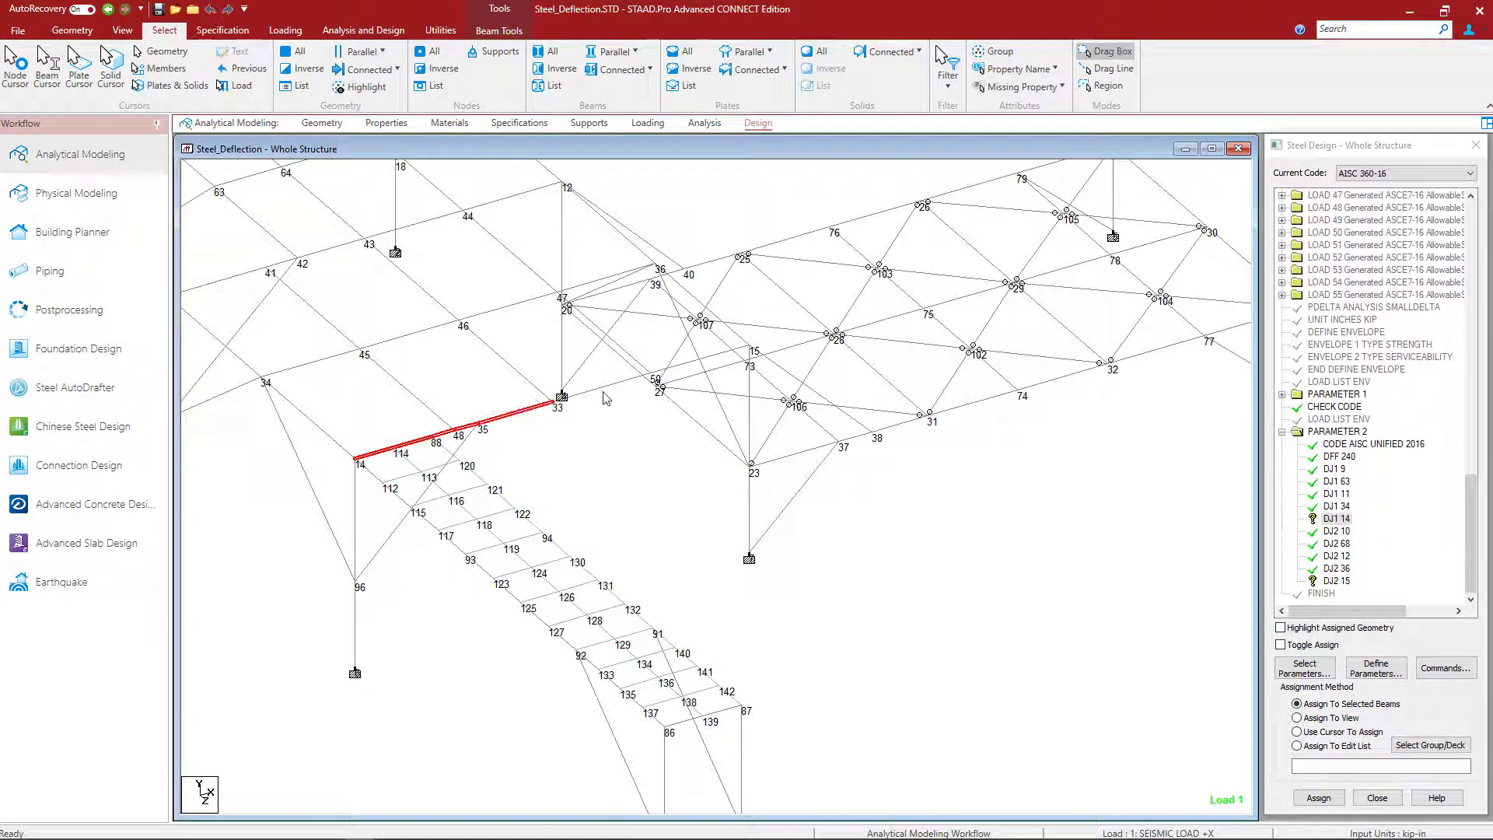
{"action": "left_click", "coordinate": [606, 386], "text": "ctrl"}
{"action": "left_click", "coordinate": [700, 361], "text": "ctrl"}
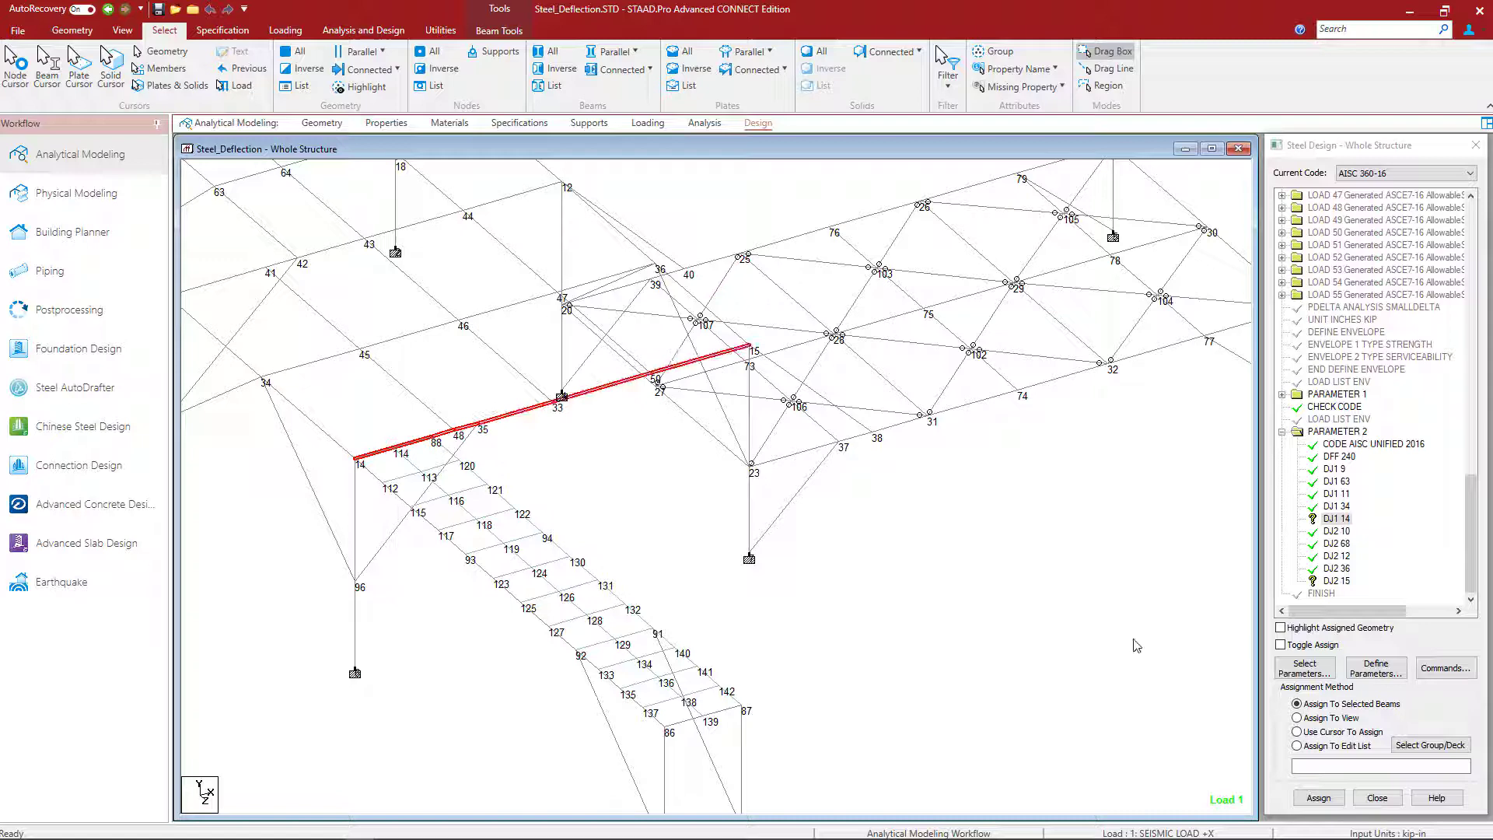
{"action": "left_click", "coordinate": [1319, 798]}
{"action": "left_click", "coordinate": [1381, 519]}
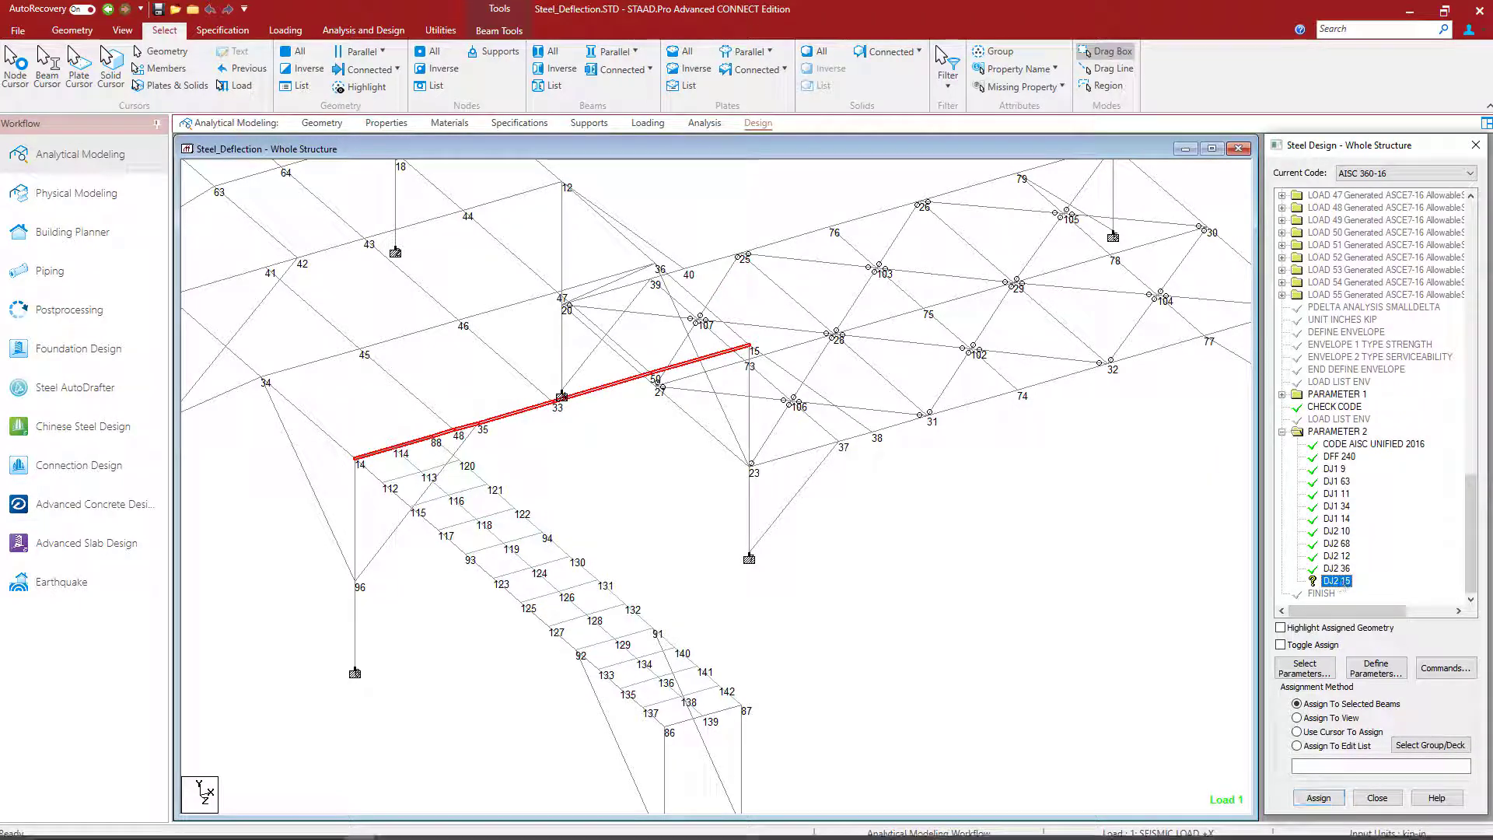
{"action": "left_click", "coordinate": [1319, 798]}
{"action": "left_click", "coordinate": [1380, 519]}
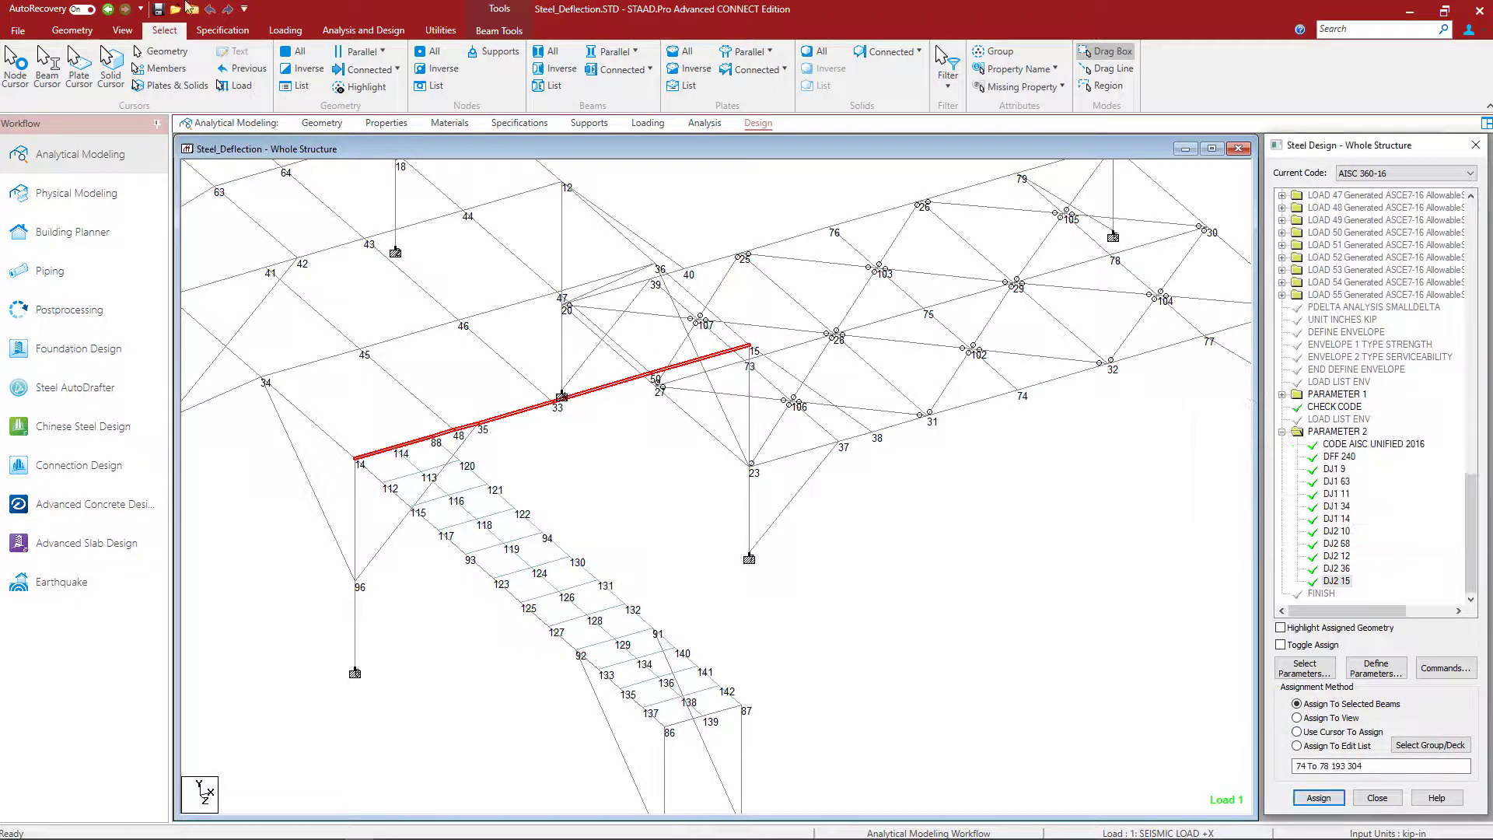
Step: Display the whole structure and clear the beam selection
{"action": "left_click", "coordinate": [122, 31]}
{"action": "left_click", "coordinate": [194, 65]}
{"action": "left_click", "coordinate": [959, 550]}
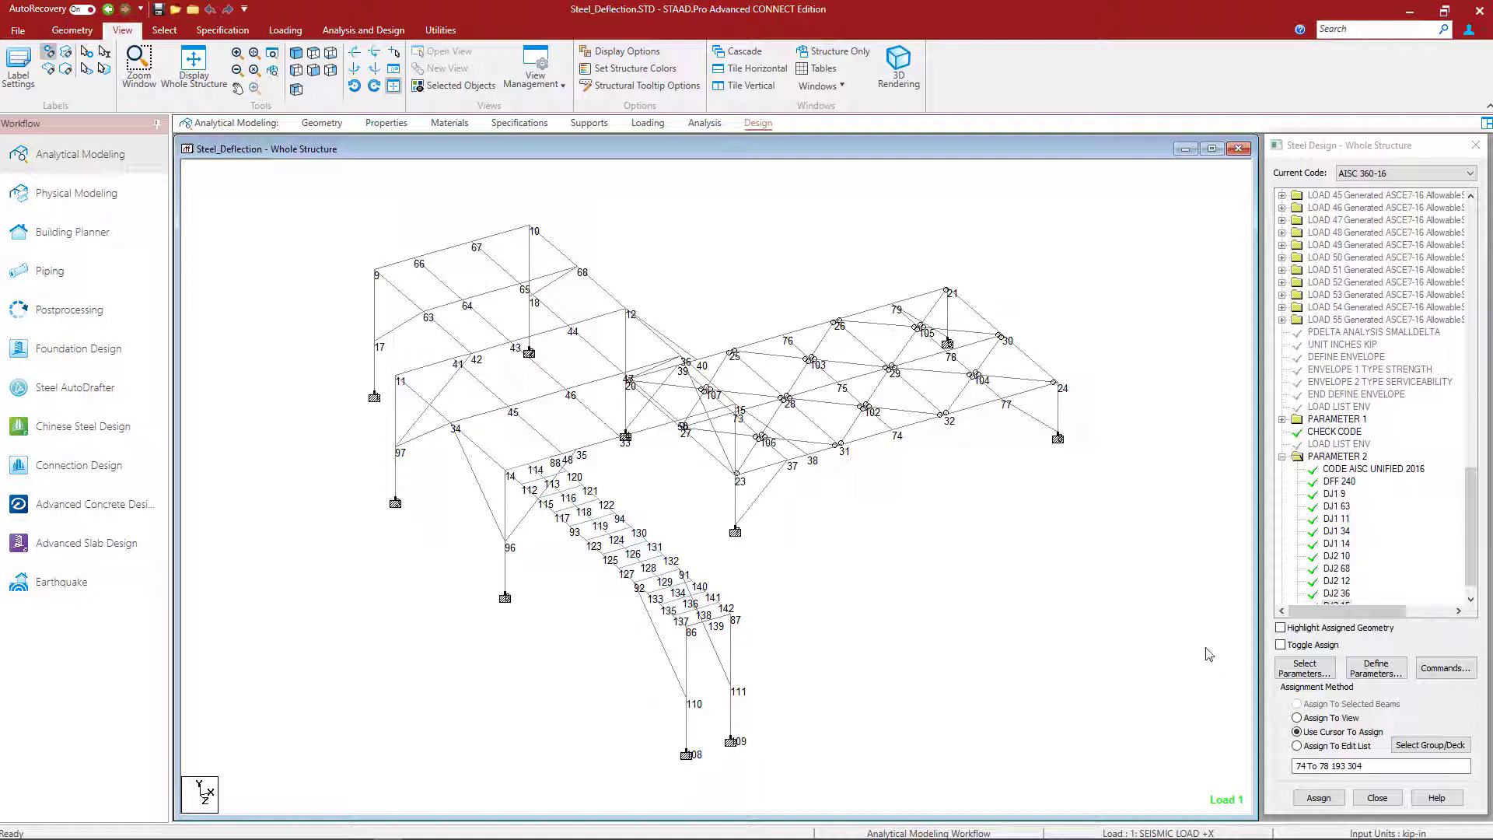
Step: Add a CHECK CODE design command after PARAMETER 2 and select the new entry
{"action": "left_click", "coordinate": [1462, 679]}
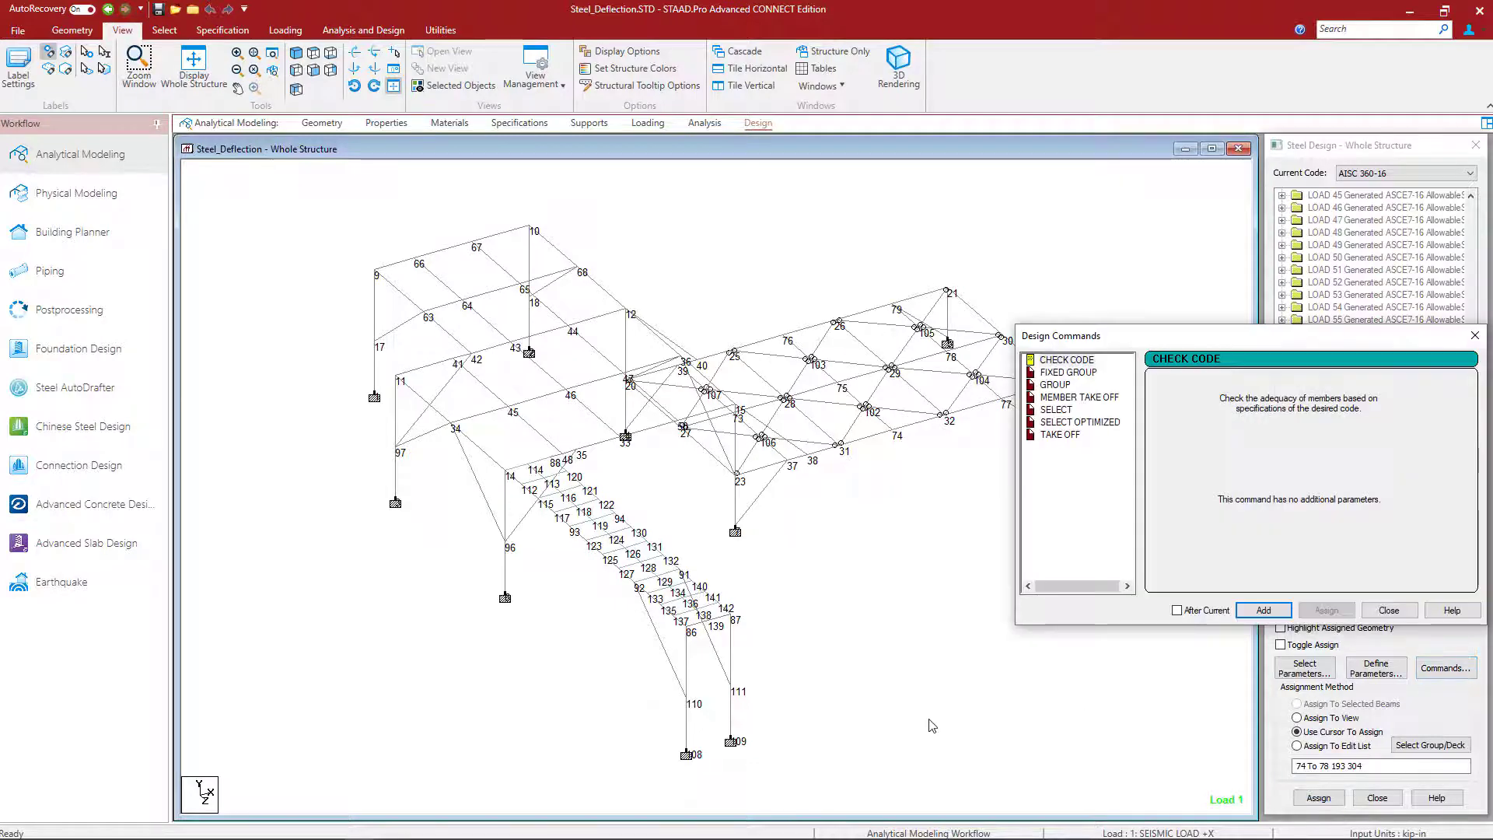
{"action": "left_click", "coordinate": [1068, 360]}
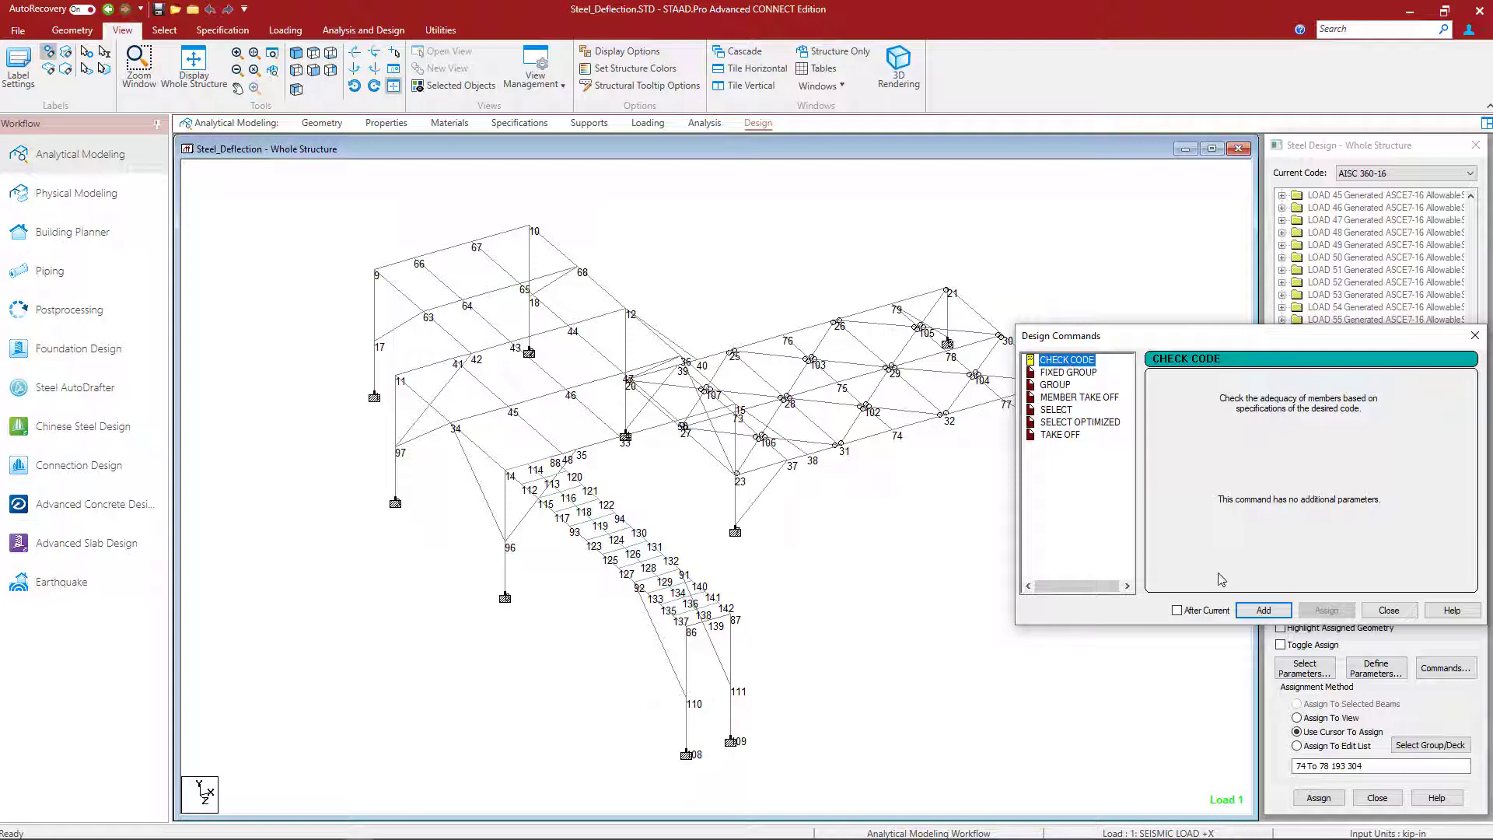
{"action": "left_click", "coordinate": [1259, 611]}
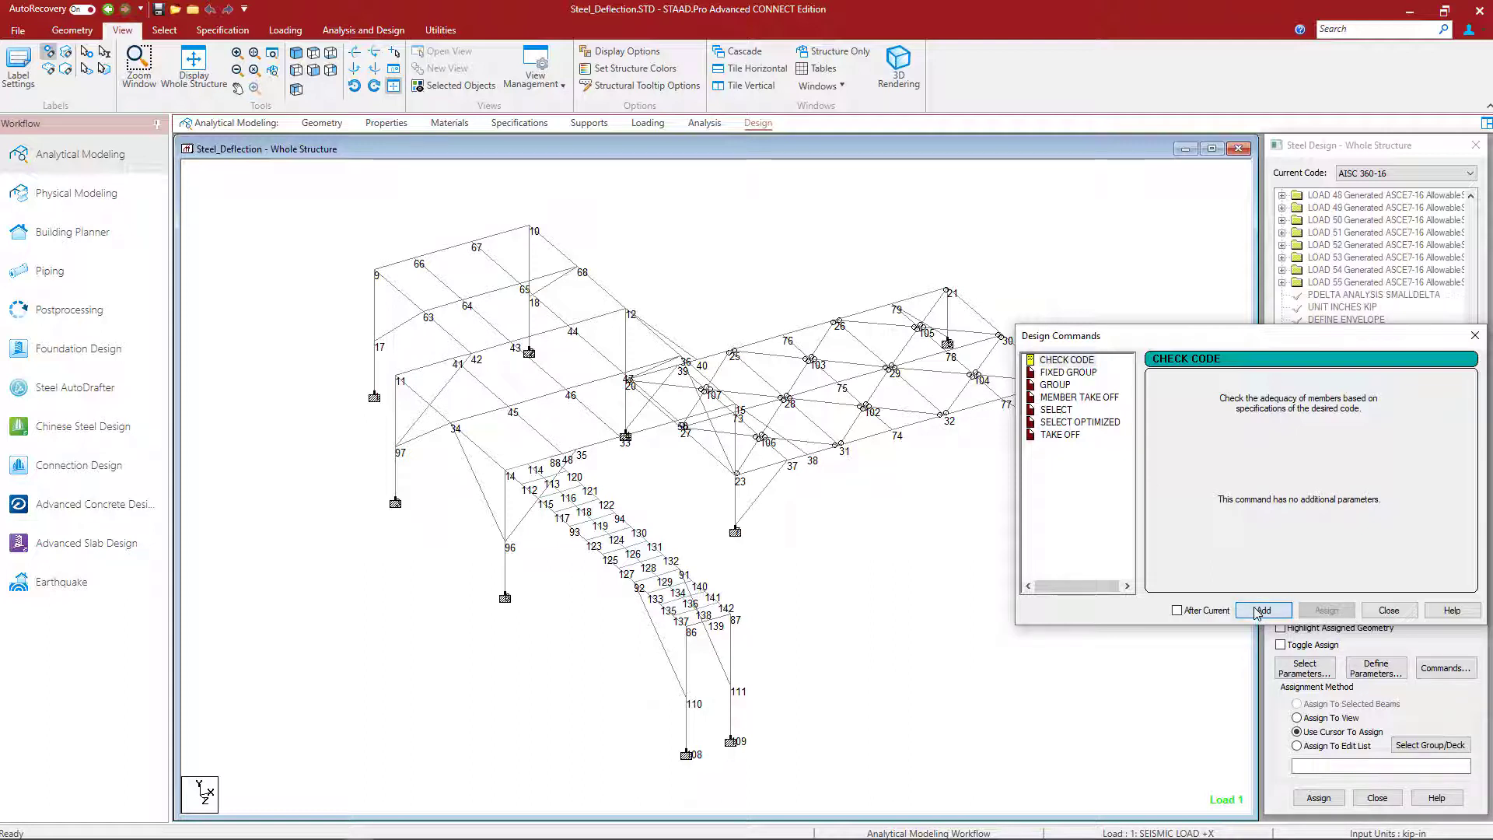
{"action": "left_click", "coordinate": [1388, 610]}
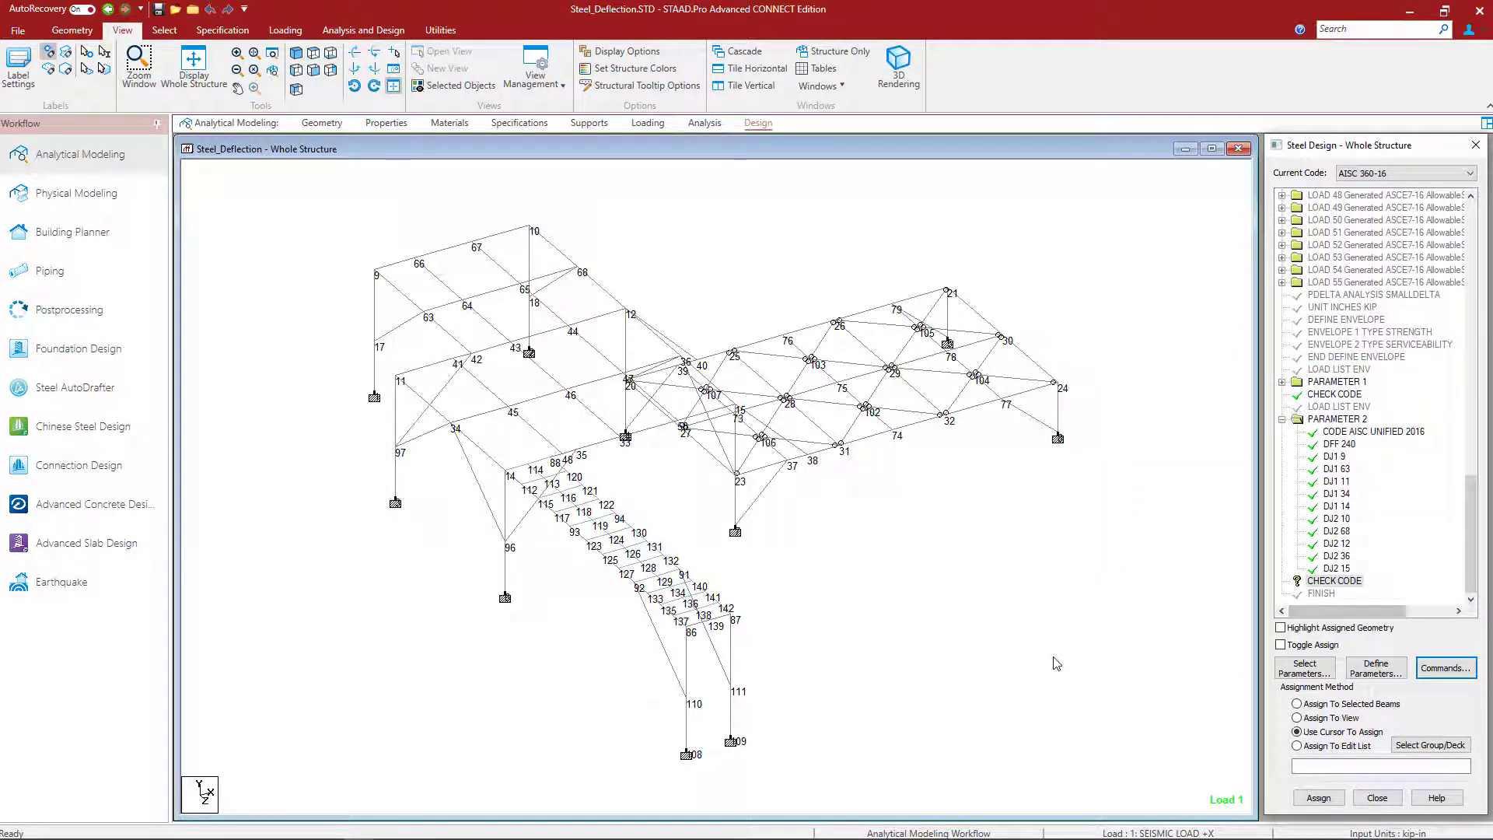
{"action": "left_click", "coordinate": [1309, 584]}
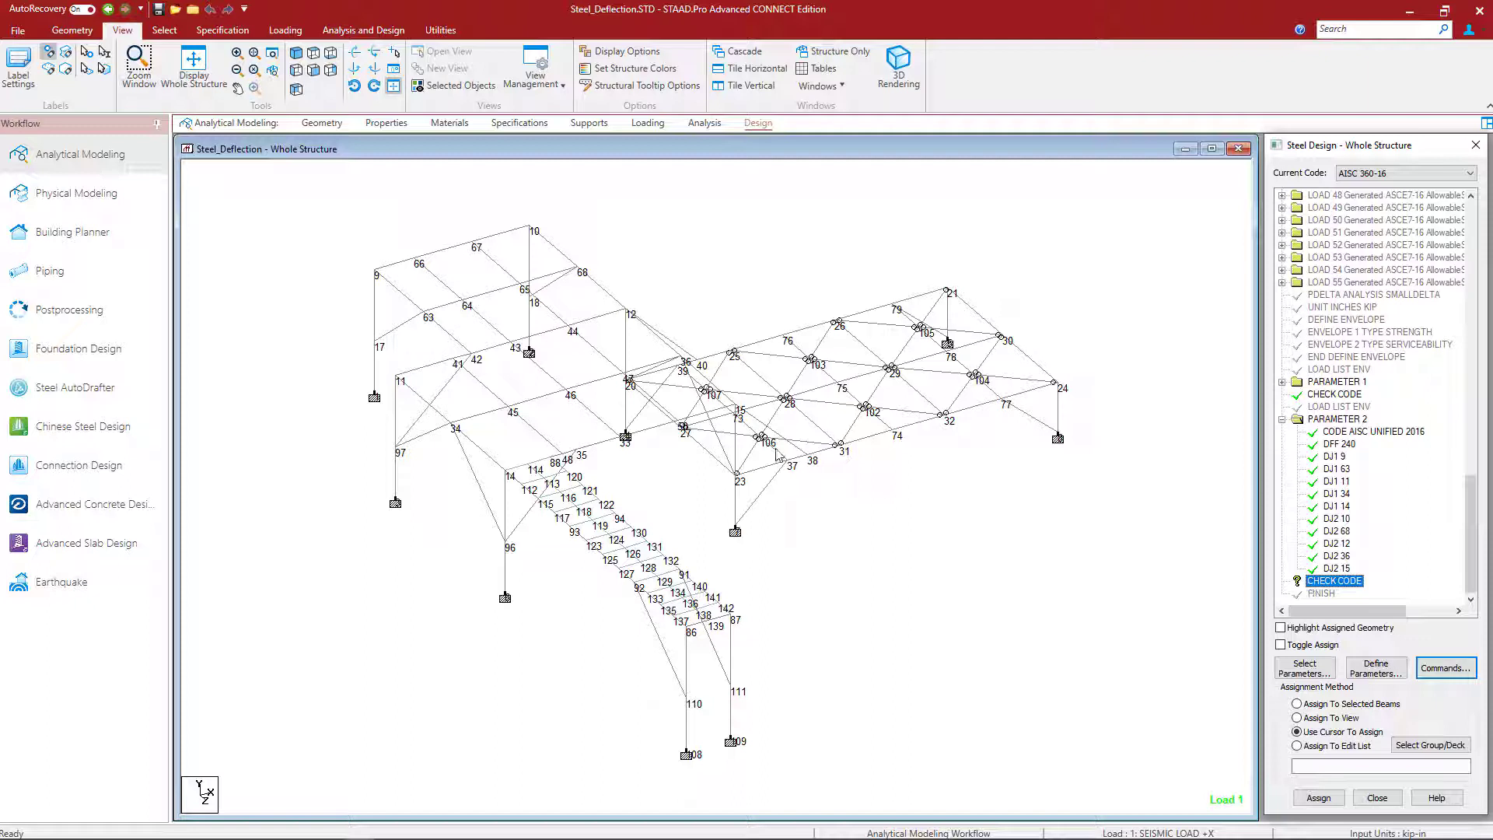
Step: Select the G1 _ROOFBEAM group and assign CHECK CODE to those beams
{"action": "left_click", "coordinate": [155, 30]}
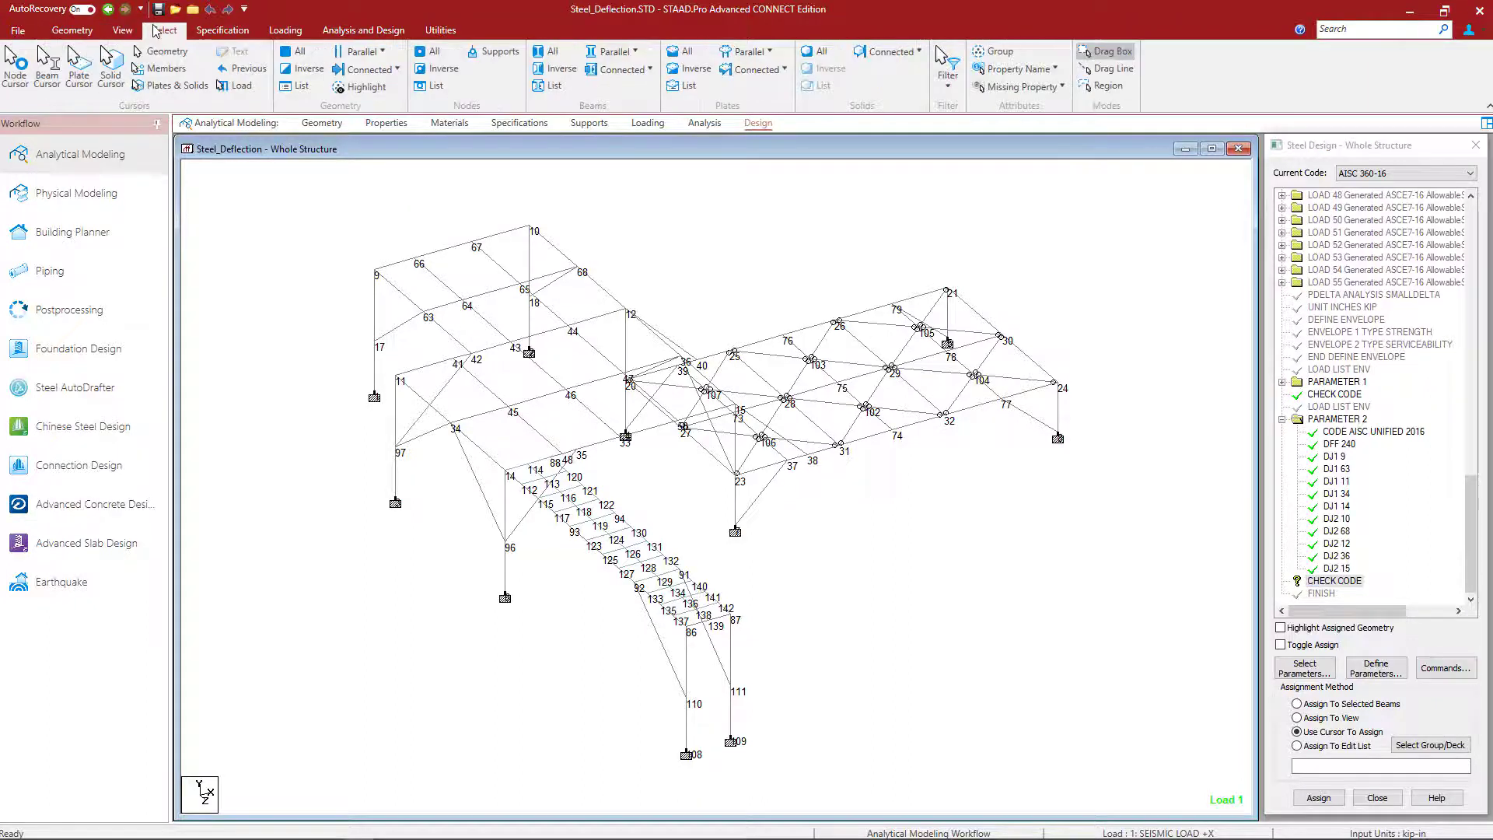
{"action": "left_click", "coordinate": [995, 51]}
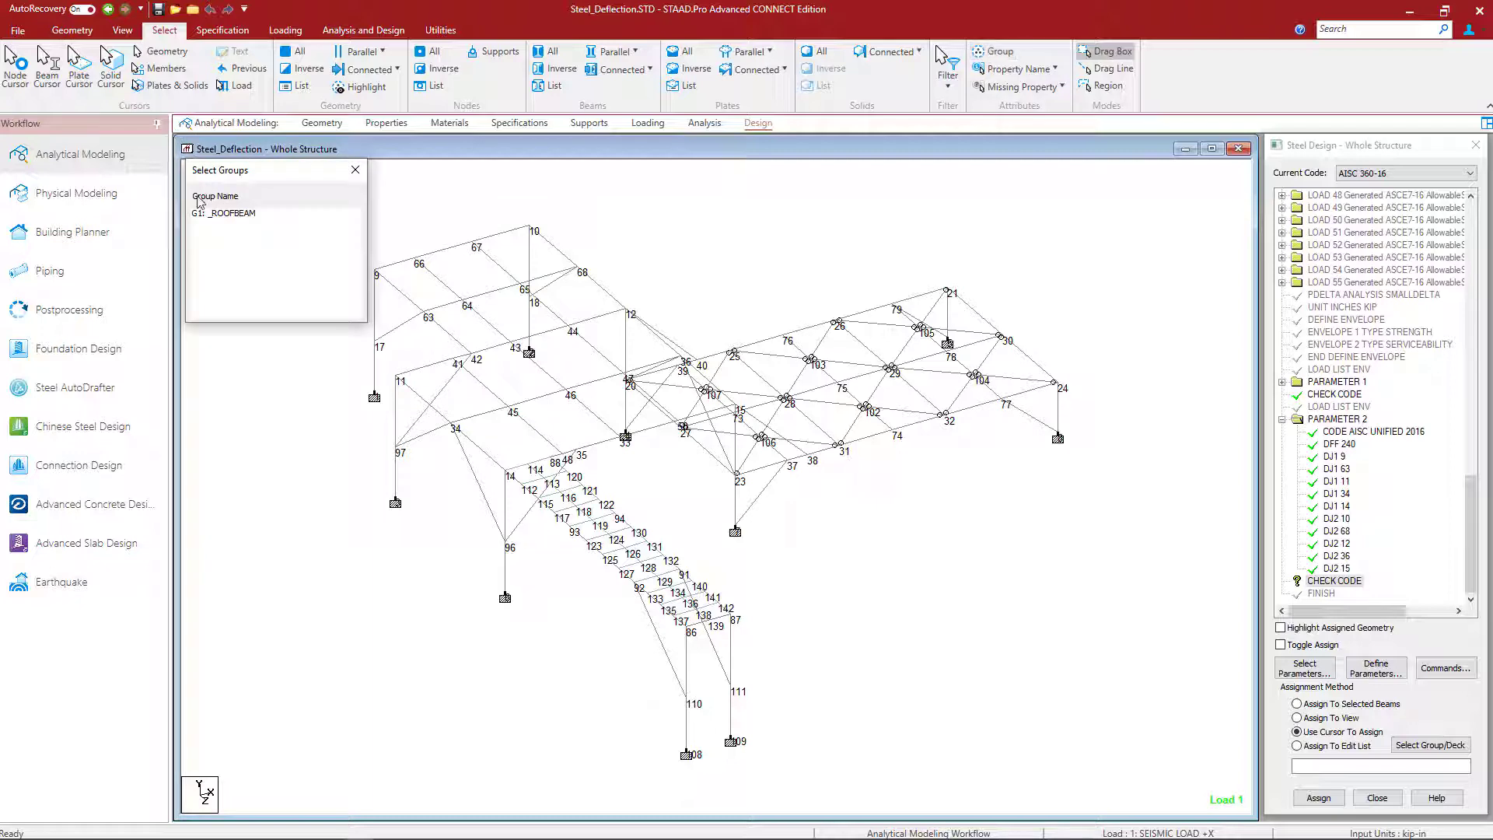
{"action": "left_click", "coordinate": [233, 214]}
{"action": "left_click", "coordinate": [356, 170]}
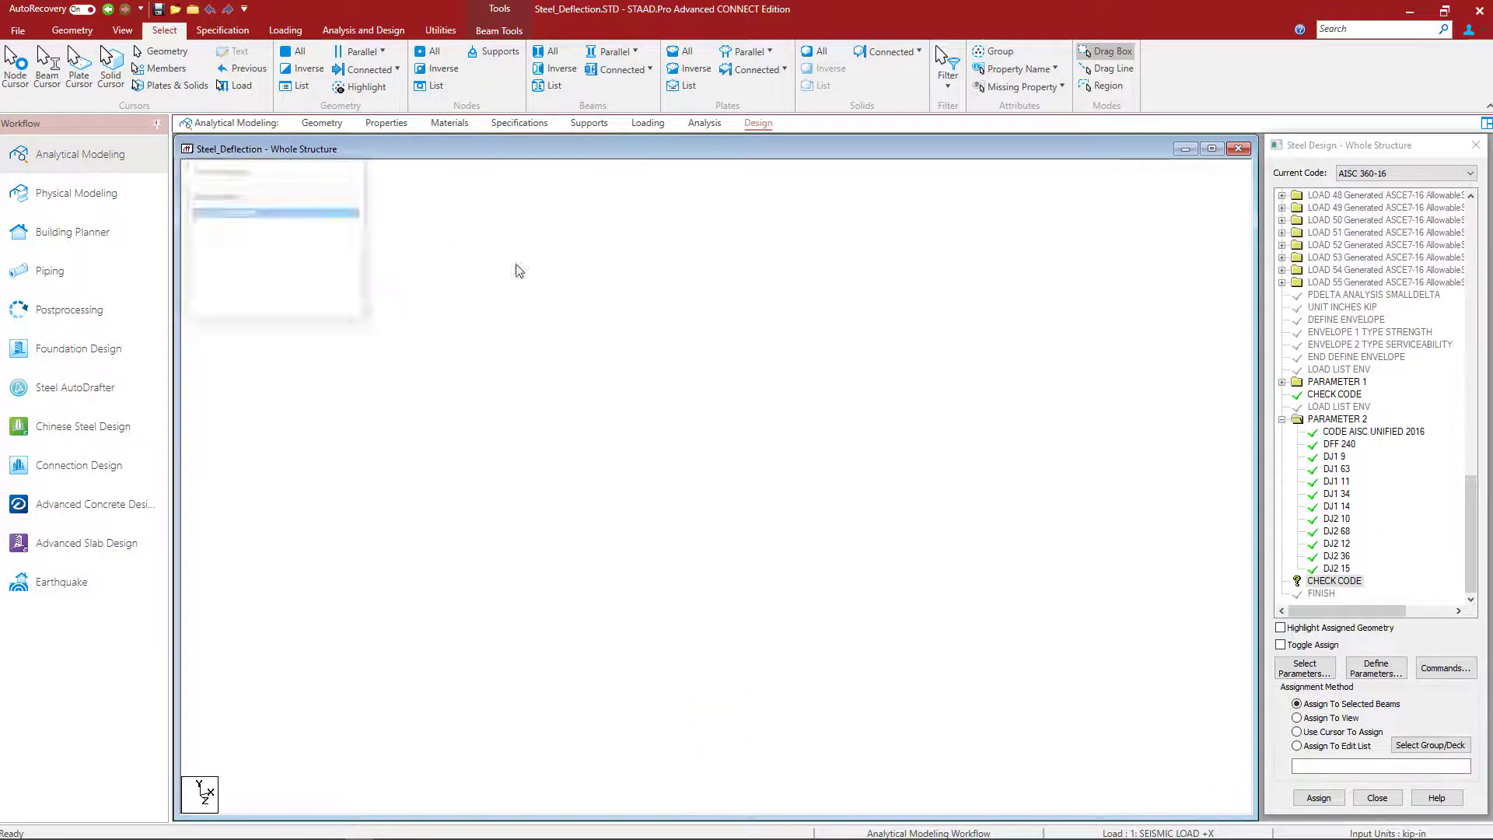
{"action": "left_click", "coordinate": [1320, 798]}
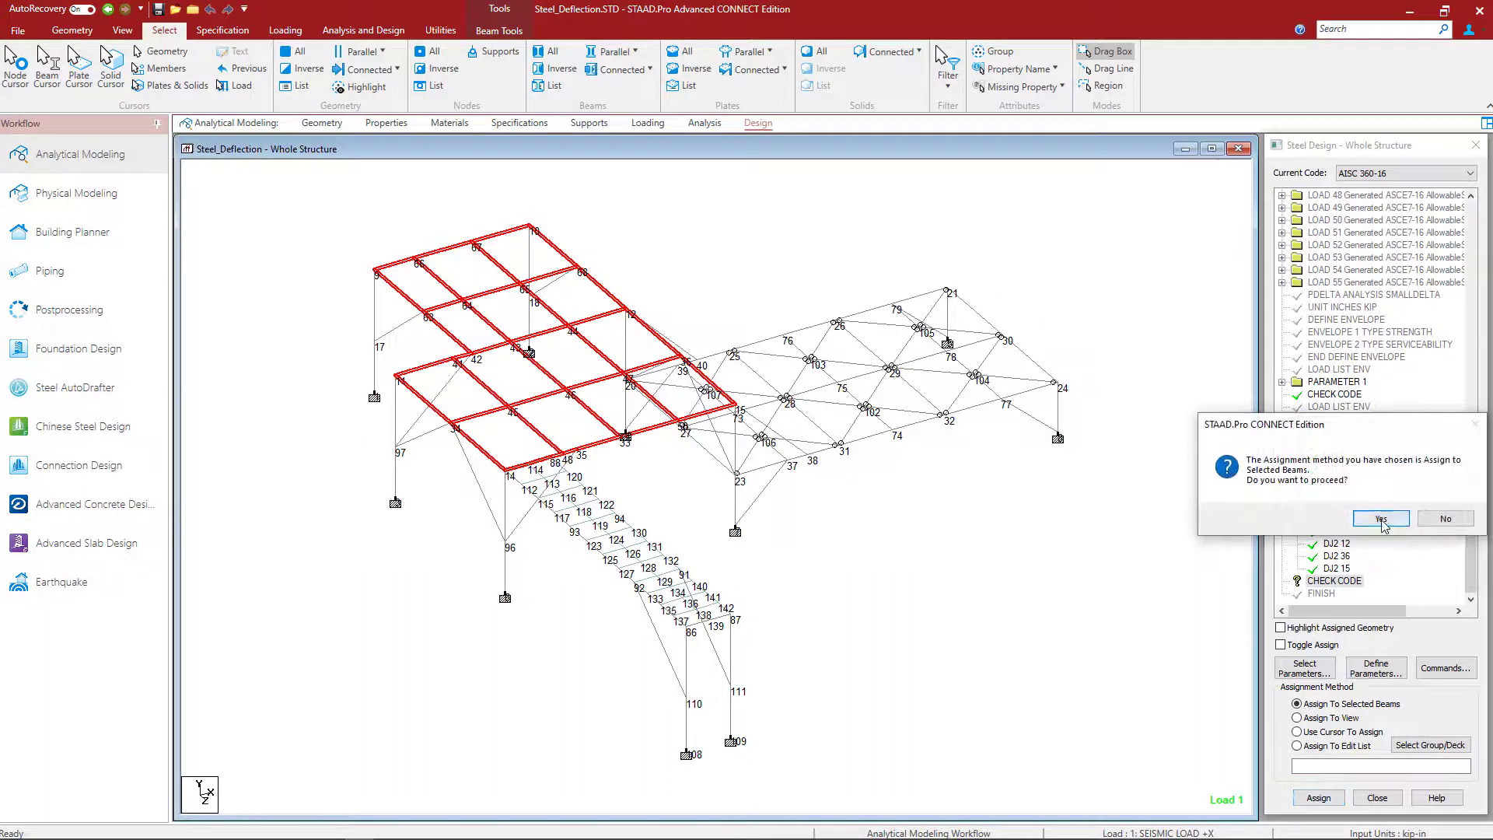
{"action": "left_click", "coordinate": [1381, 519]}
{"action": "left_click", "coordinate": [958, 594]}
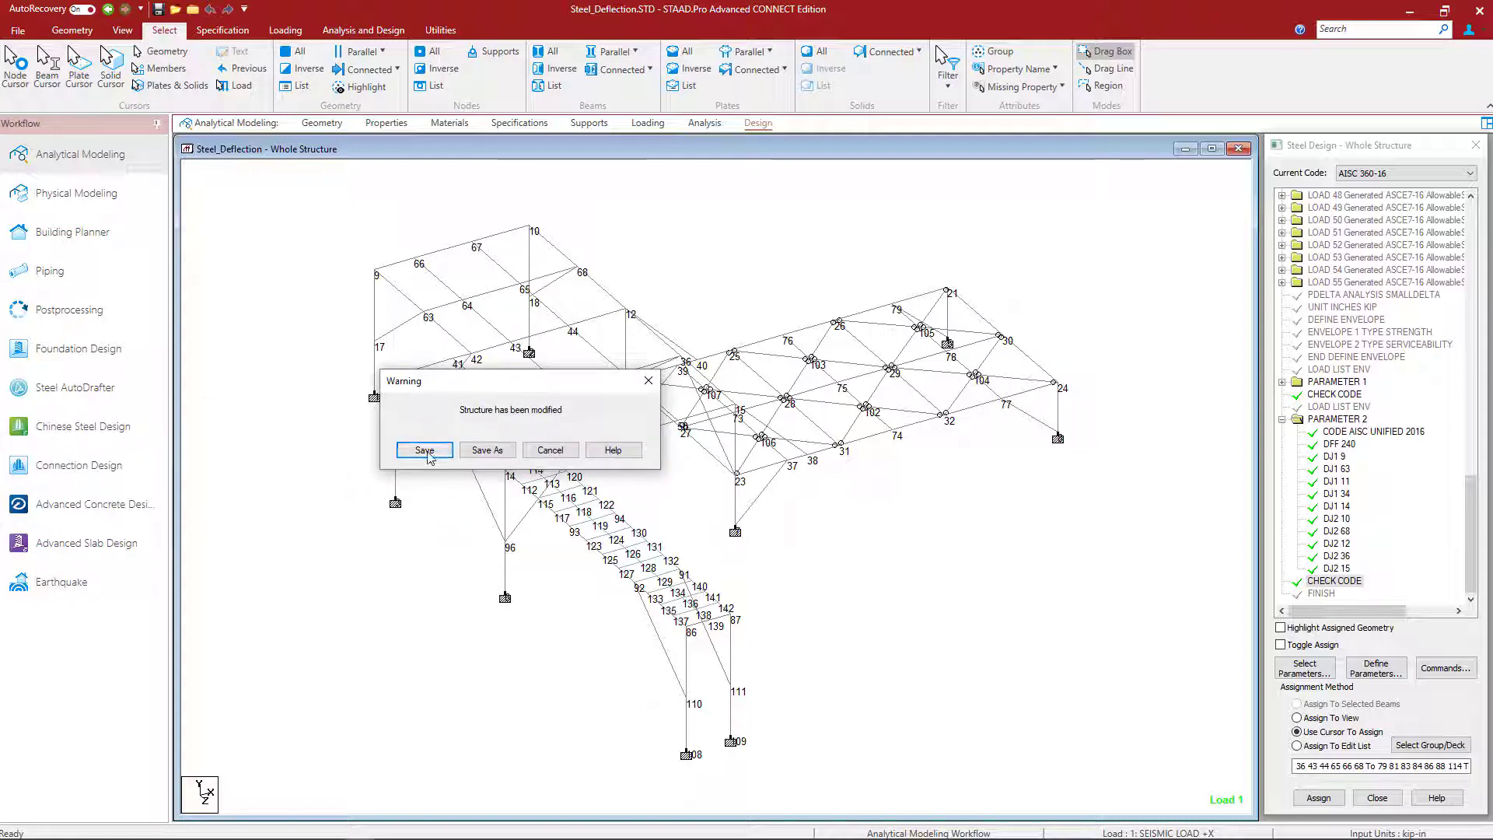
Step: Choose Save in the 'Structure has been modified' warning to save the model
{"action": "left_click", "coordinate": [412, 451]}
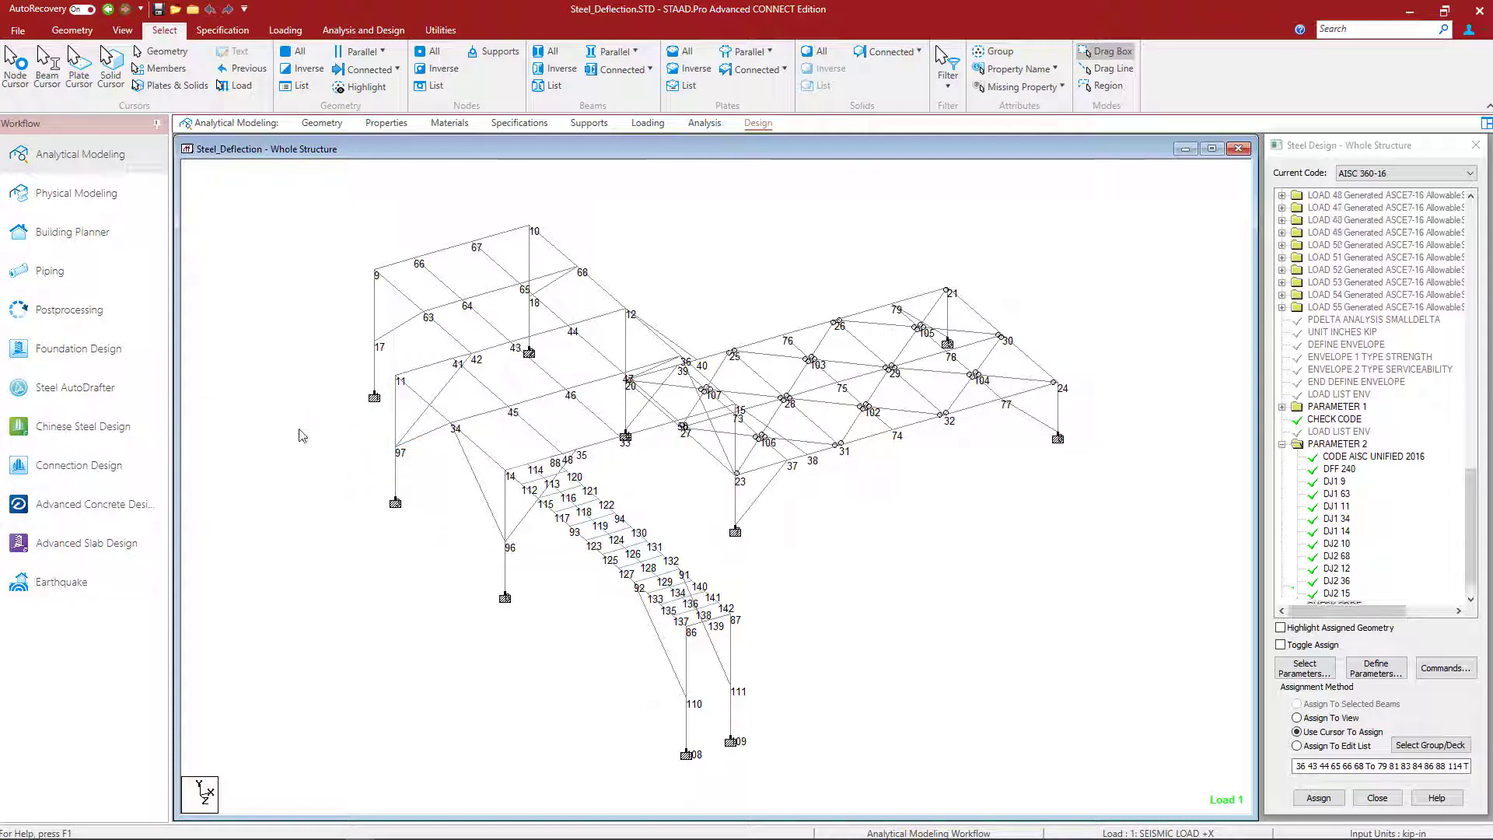